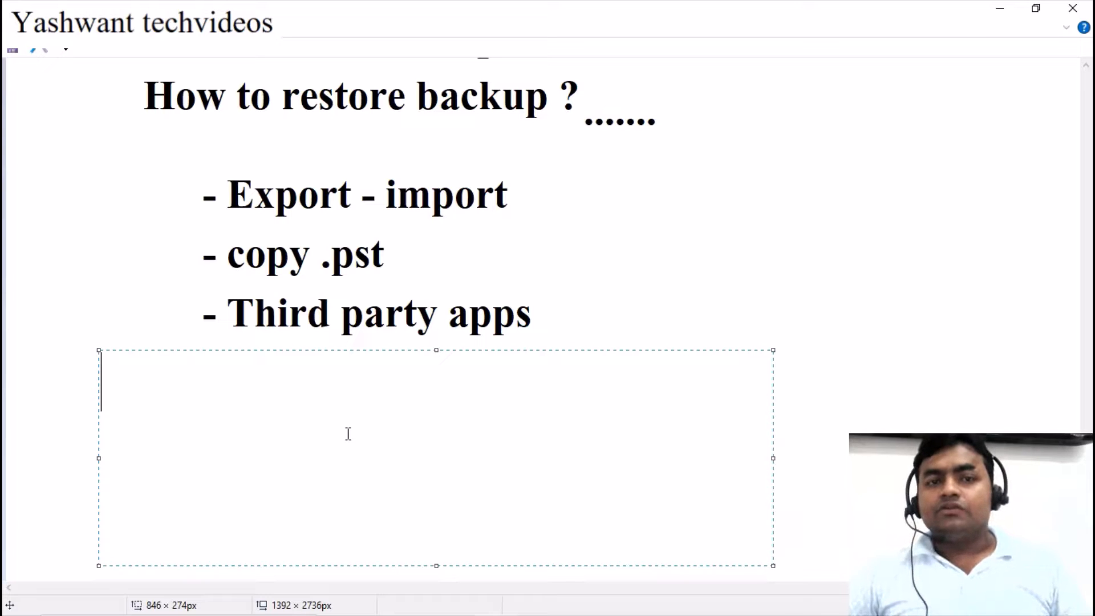
Discard the empty text box, leaving the slide listing Export - import, copy .pst and Third party apps
{"action": "left_click", "coordinate": [732, 266]}
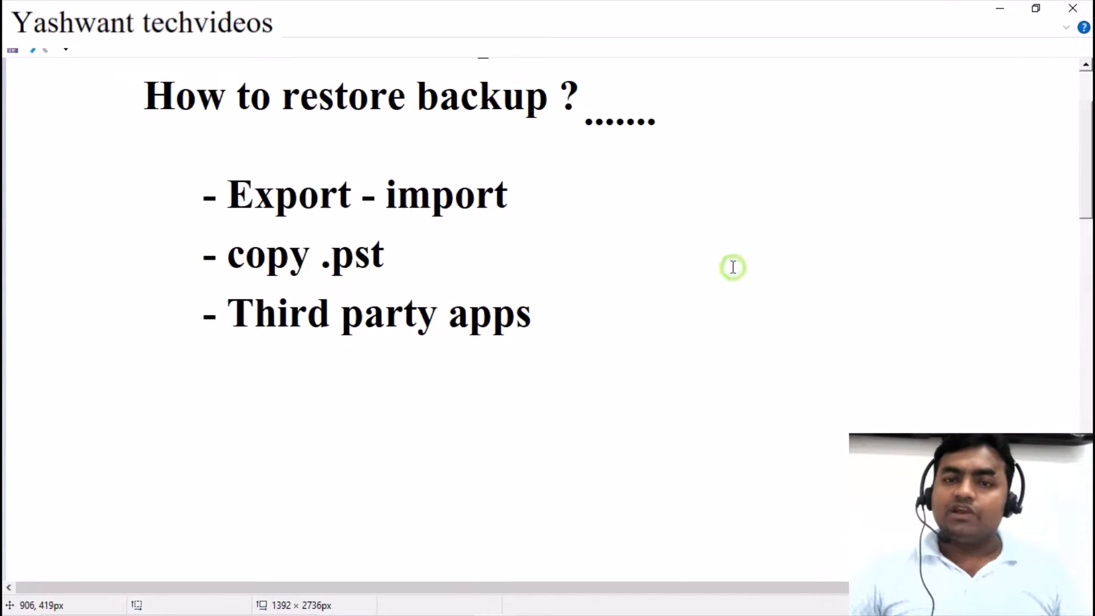
{"action": "mouse_move", "coordinate": [552, 593]}
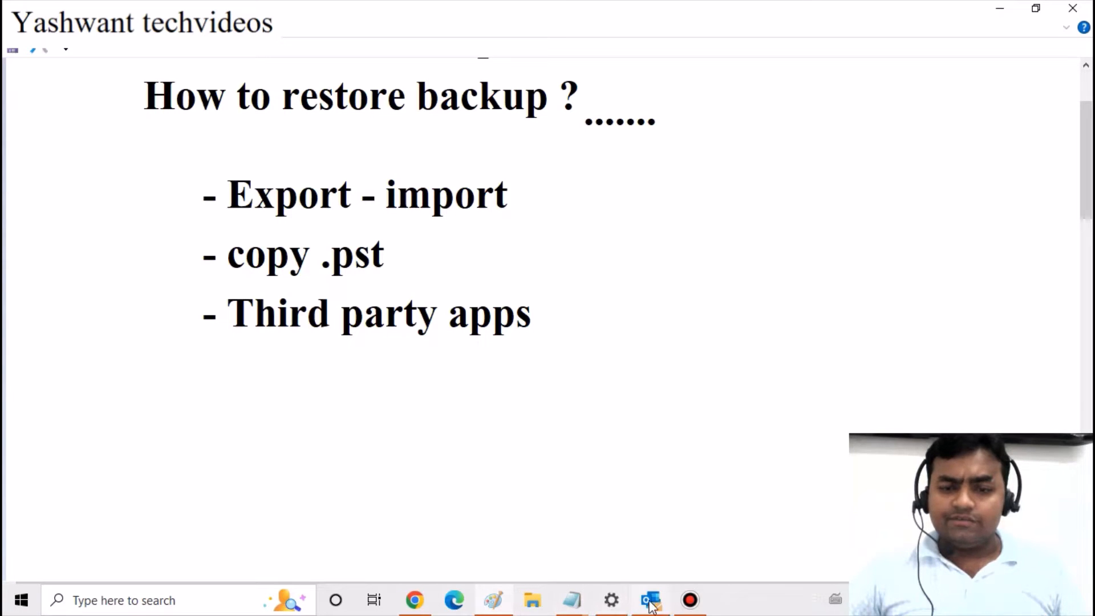
Switch to Outlook, widen the folder pane, and bring up File > Open & Export
{"action": "left_click", "coordinate": [651, 600]}
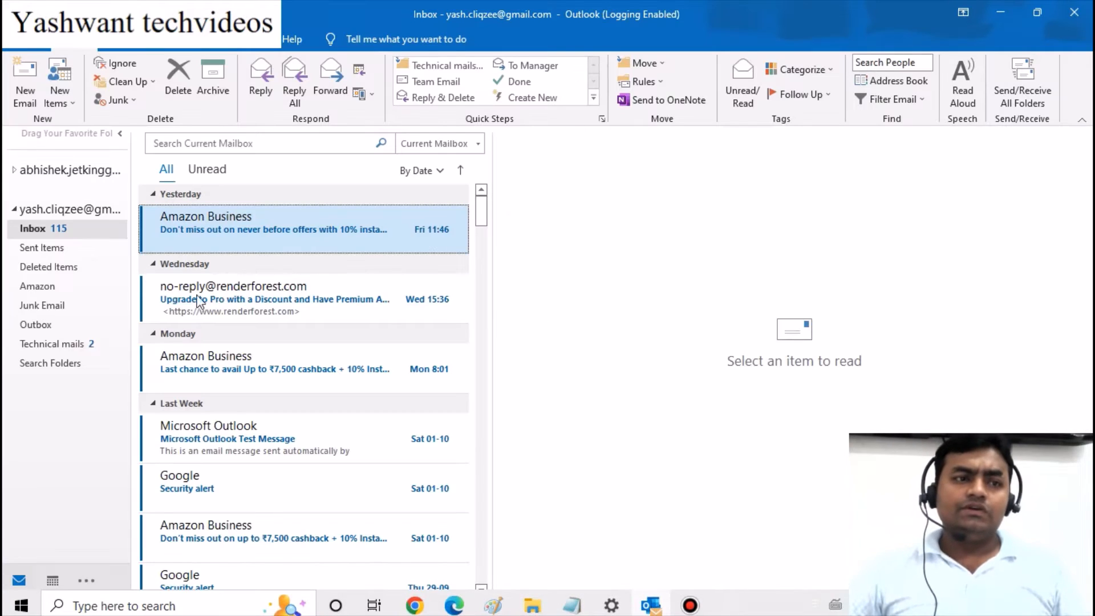
{"action": "left_click_drag", "start_coordinate": [131, 218], "coordinate": [231, 216]}
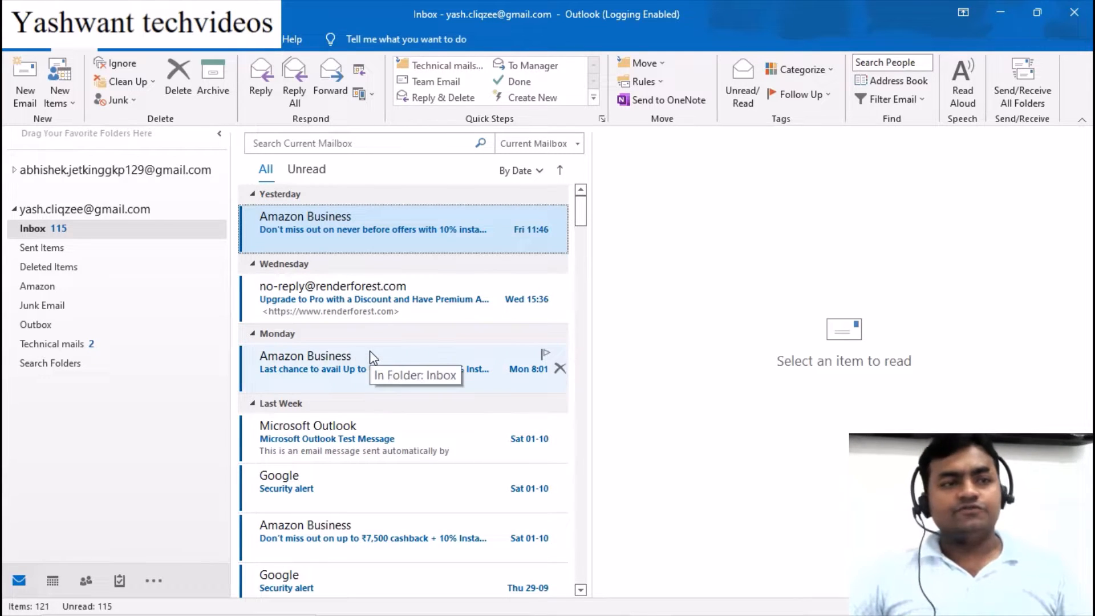
{"action": "left_click", "coordinate": [25, 48]}
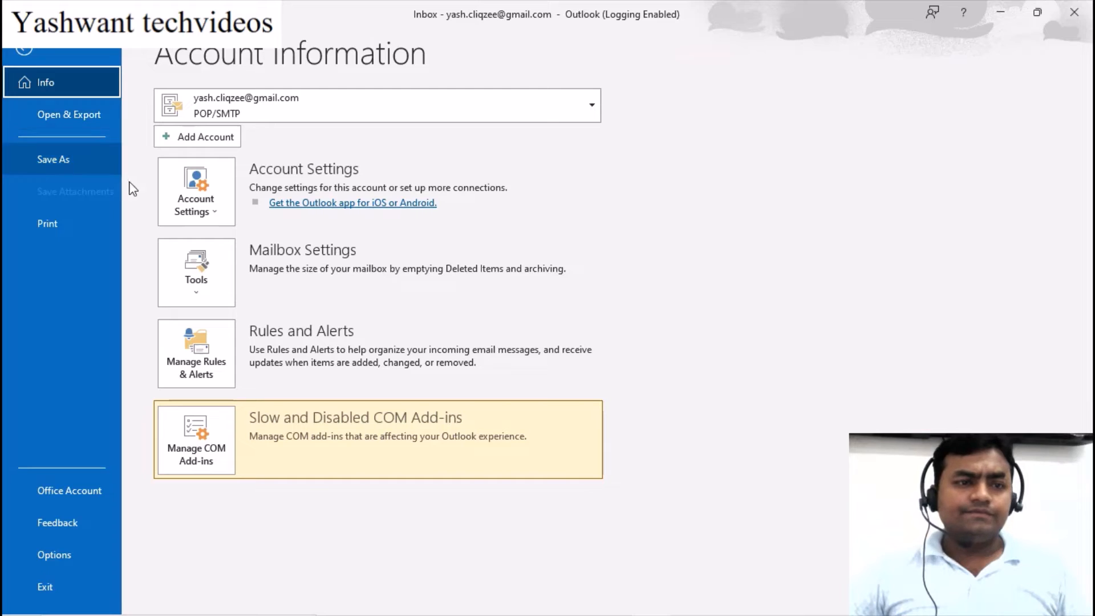
{"action": "left_click", "coordinate": [72, 122]}
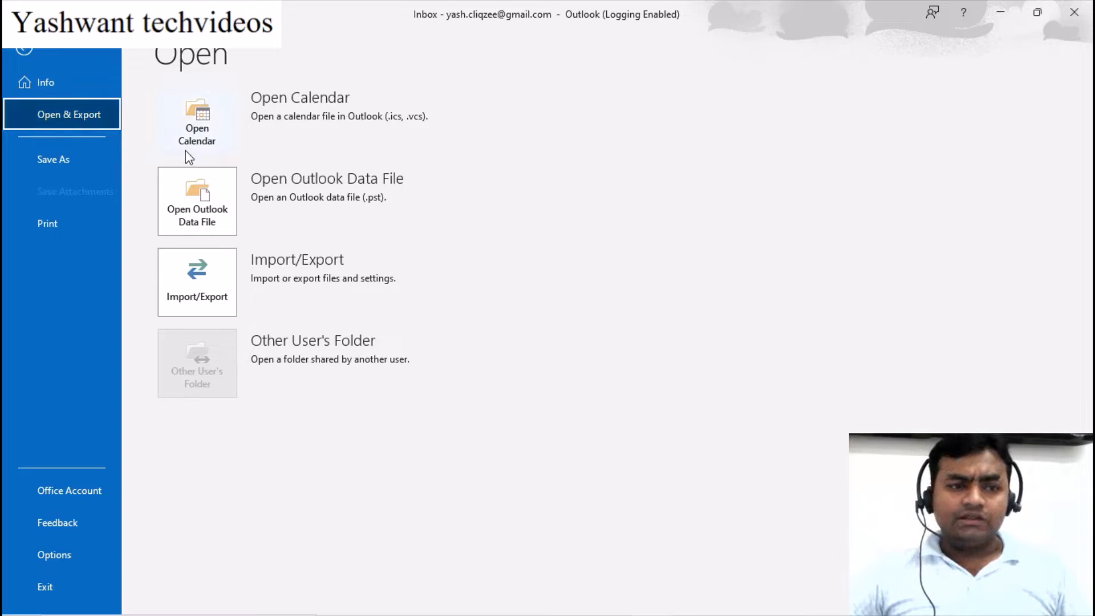
Launch the Import/Export wizard, compare its listed actions, and proceed with 'Export to a file'
{"action": "left_click", "coordinate": [192, 292]}
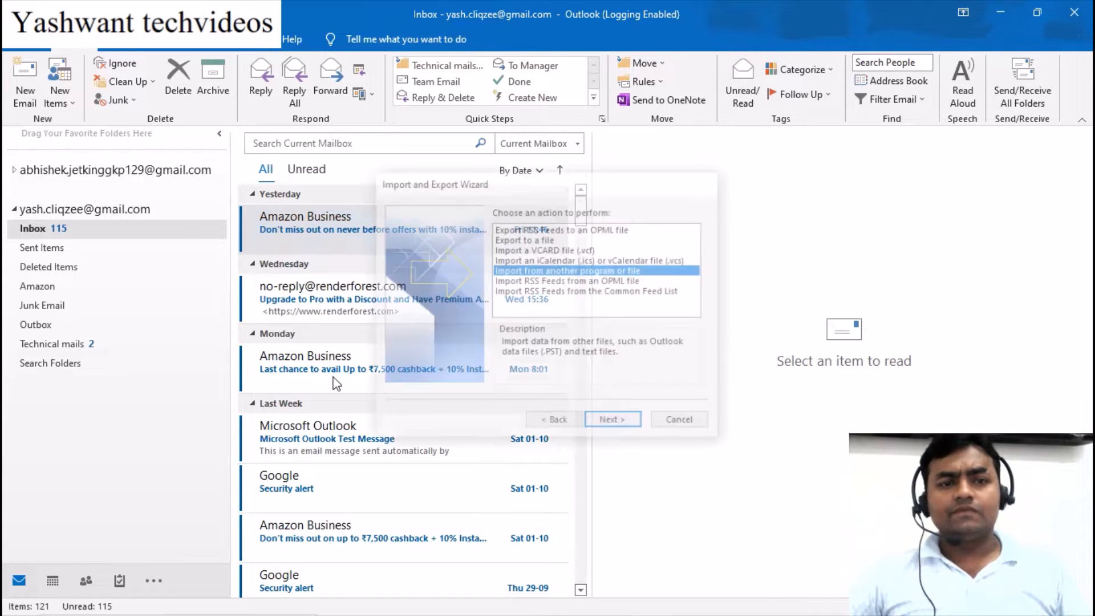
{"action": "left_click_drag", "start_coordinate": [503, 179], "coordinate": [394, 161]}
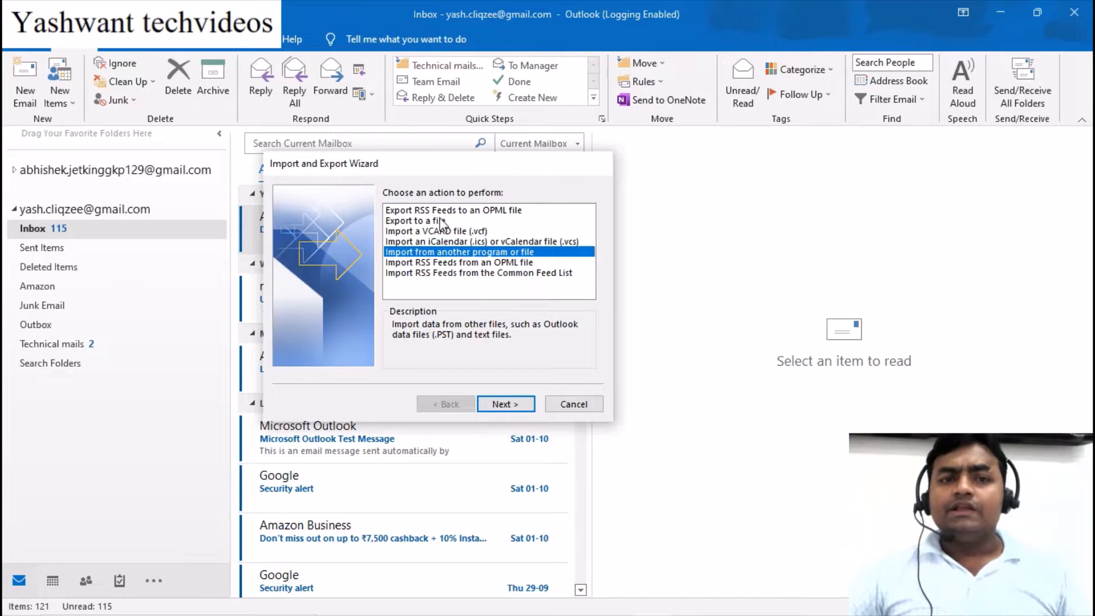
{"action": "left_click", "coordinate": [415, 222]}
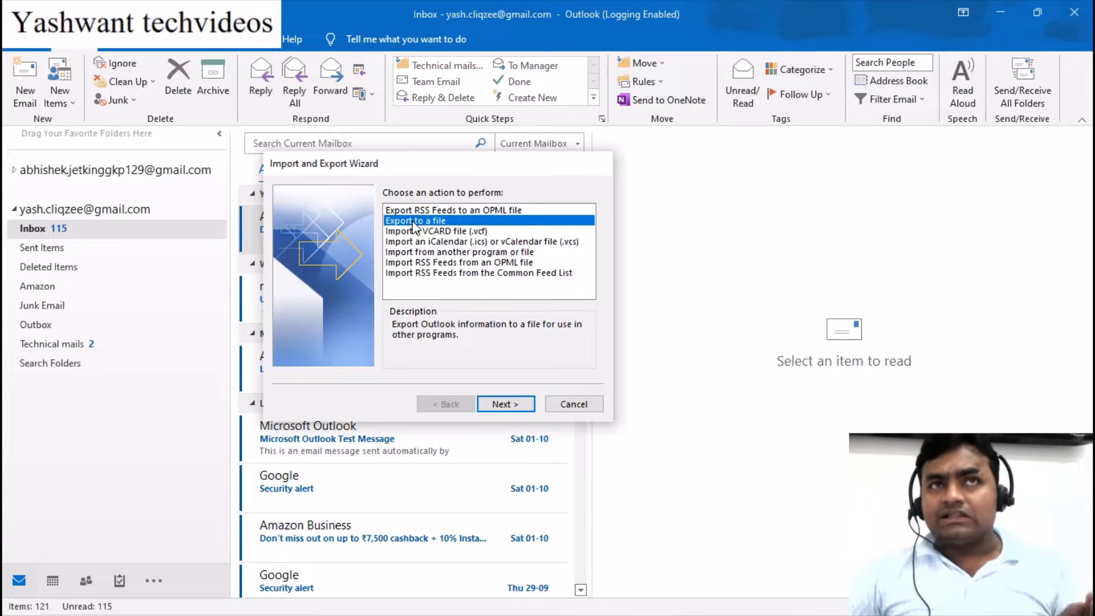
{"action": "left_click", "coordinate": [456, 210]}
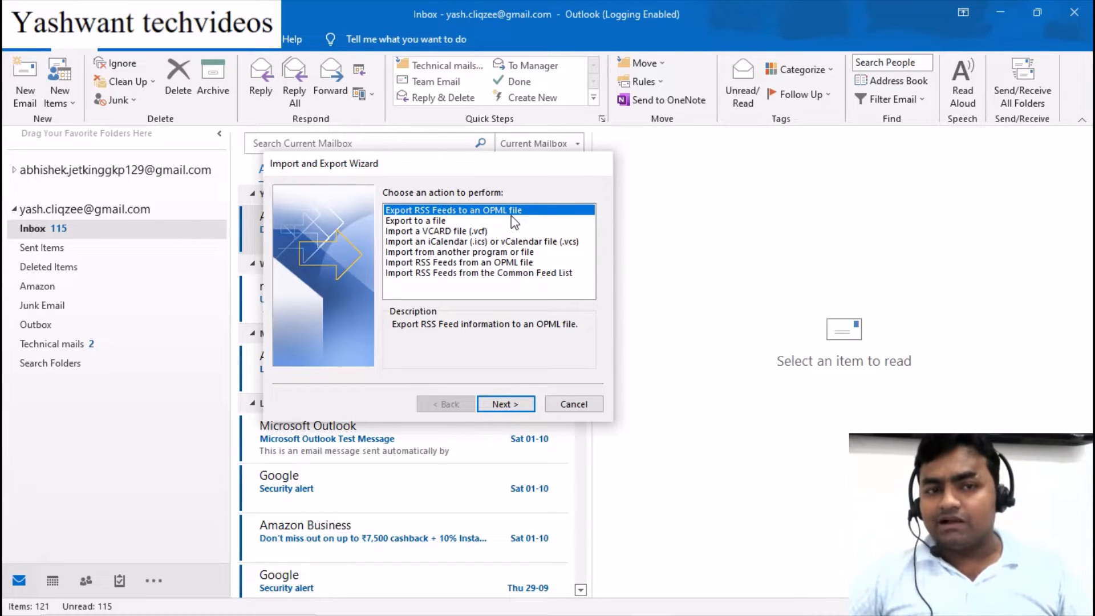
{"action": "left_click", "coordinate": [420, 222]}
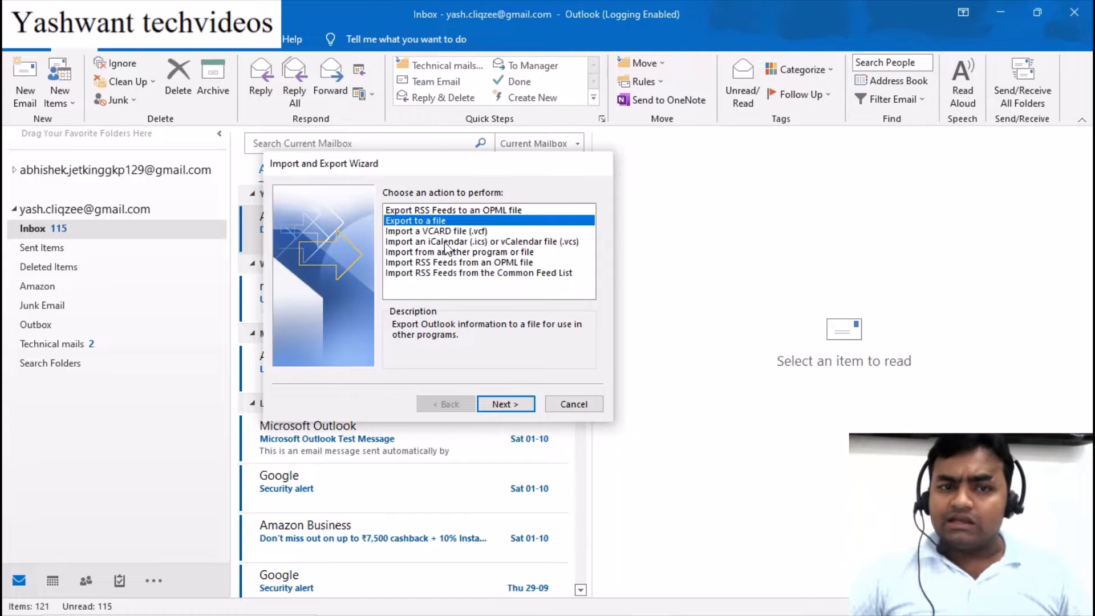
{"action": "left_click", "coordinate": [480, 231]}
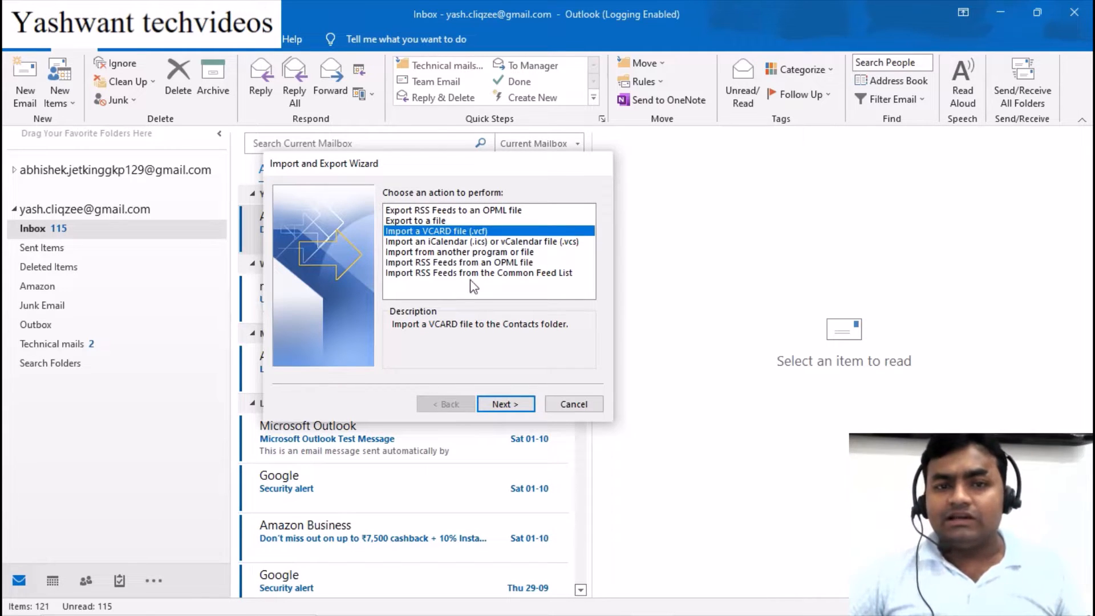
{"action": "left_click", "coordinate": [563, 243]}
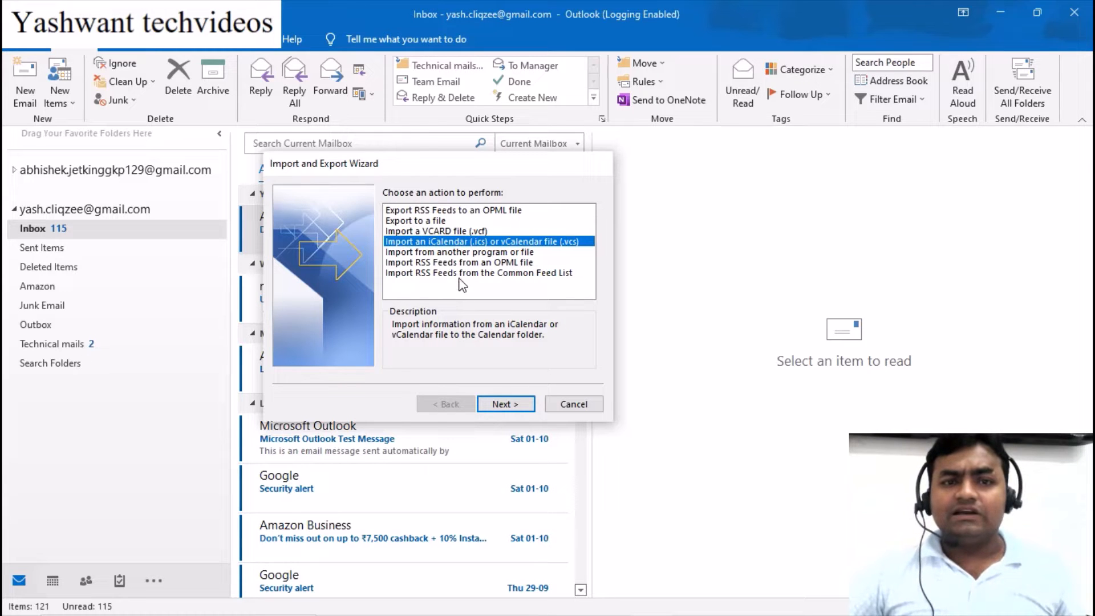
{"action": "left_click", "coordinate": [476, 254]}
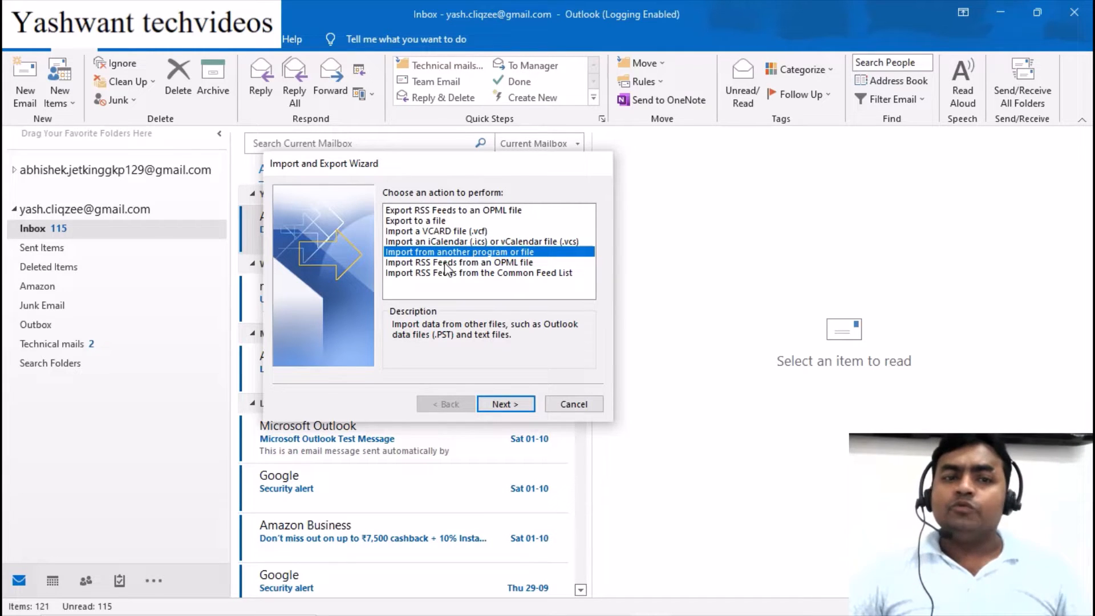
{"action": "left_click", "coordinate": [494, 262]}
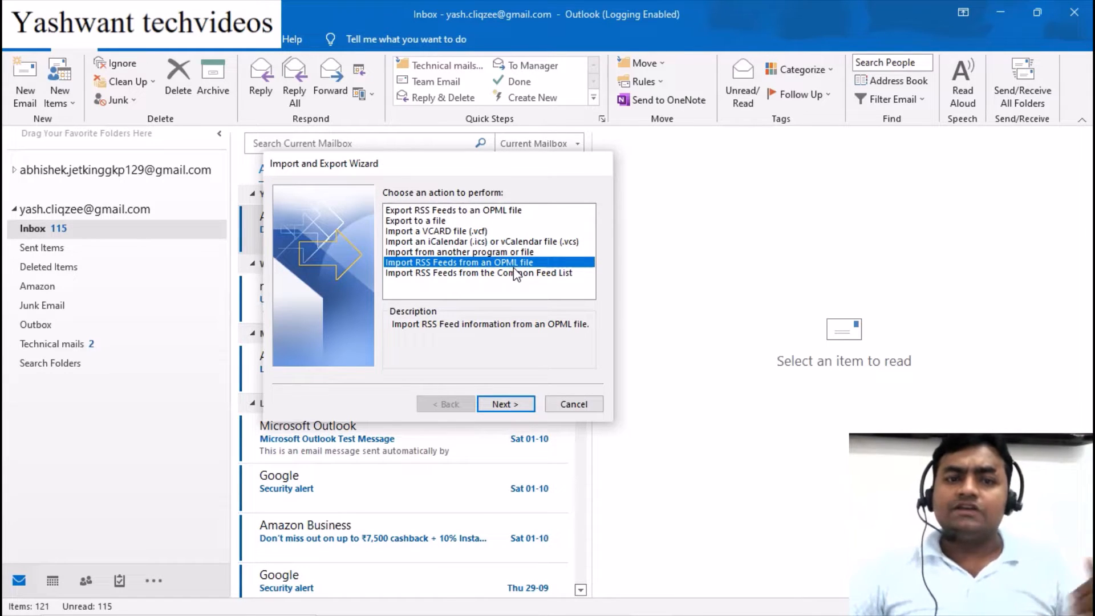
{"action": "left_click", "coordinate": [478, 274]}
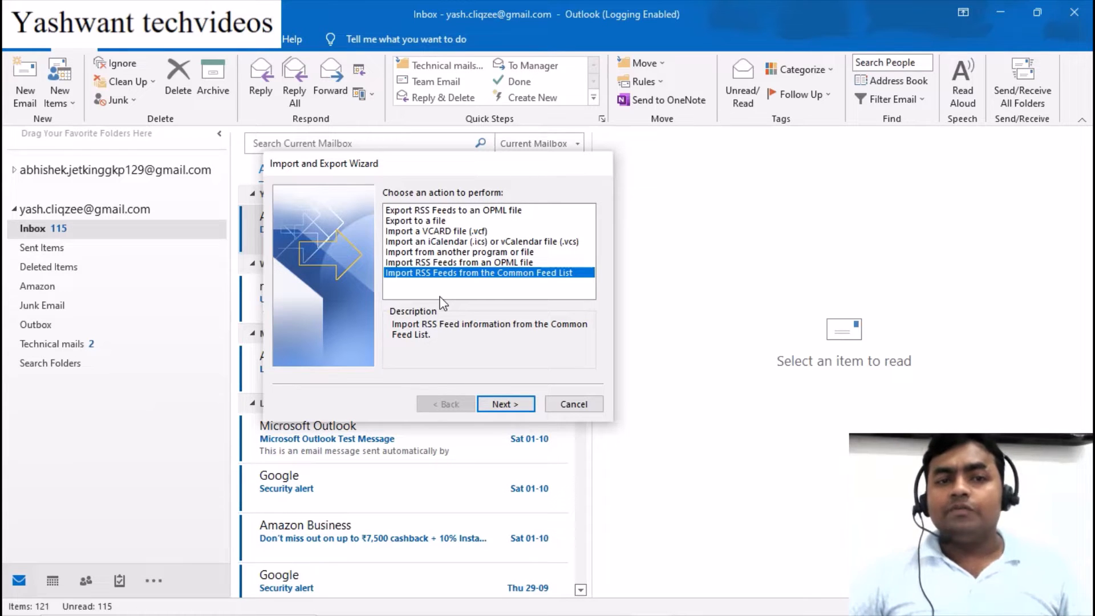
{"action": "left_click", "coordinate": [419, 223]}
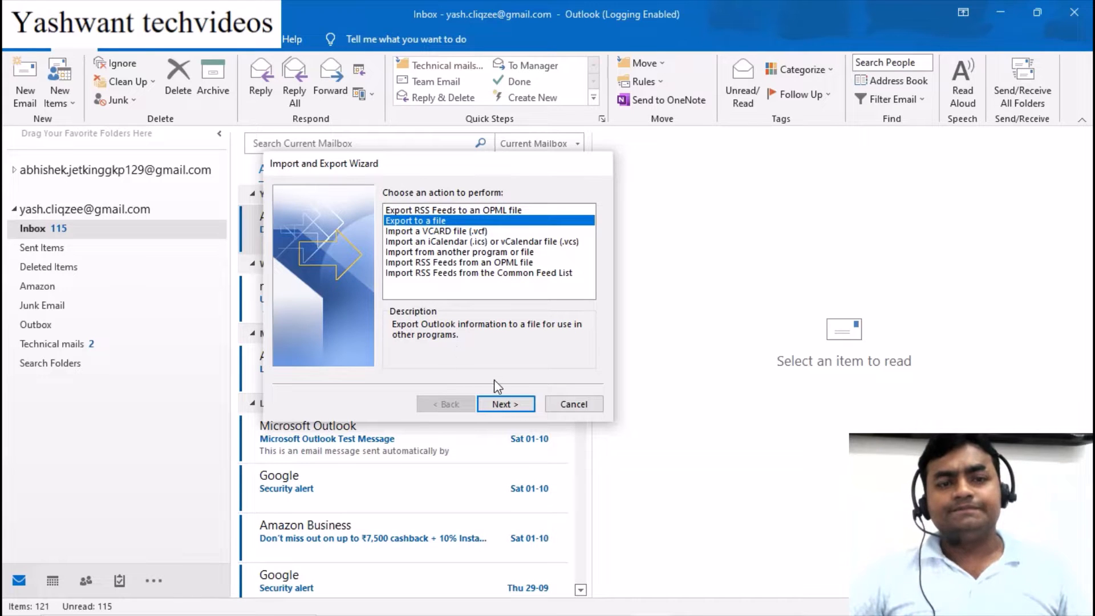
{"action": "left_click", "coordinate": [504, 404]}
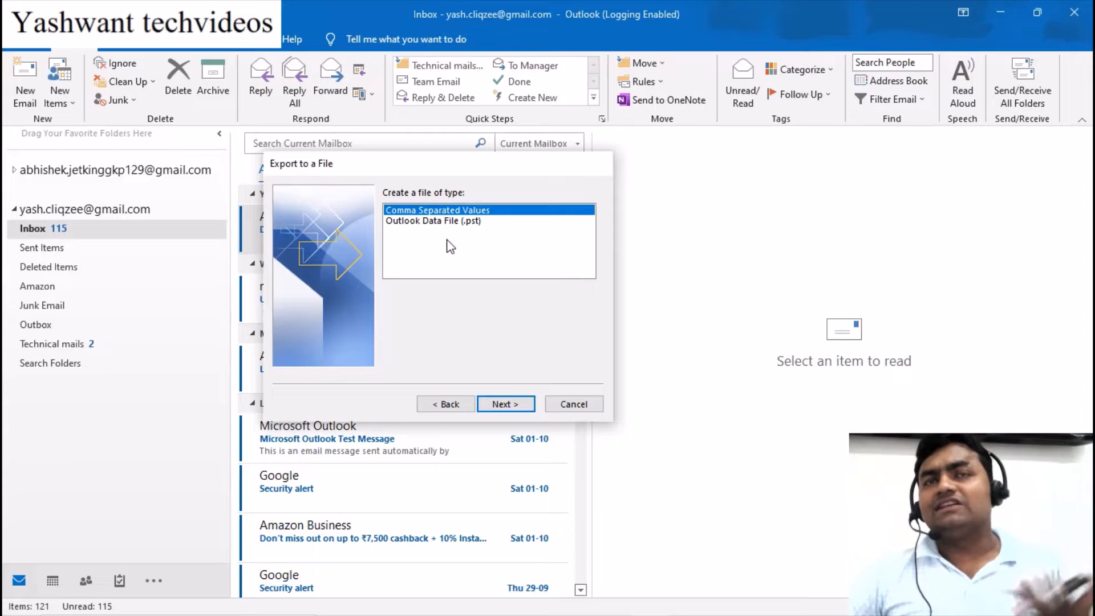
Choose Outlook Data File (.pst) over Comma Separated Values as the export type and continue
{"action": "left_click", "coordinate": [442, 224]}
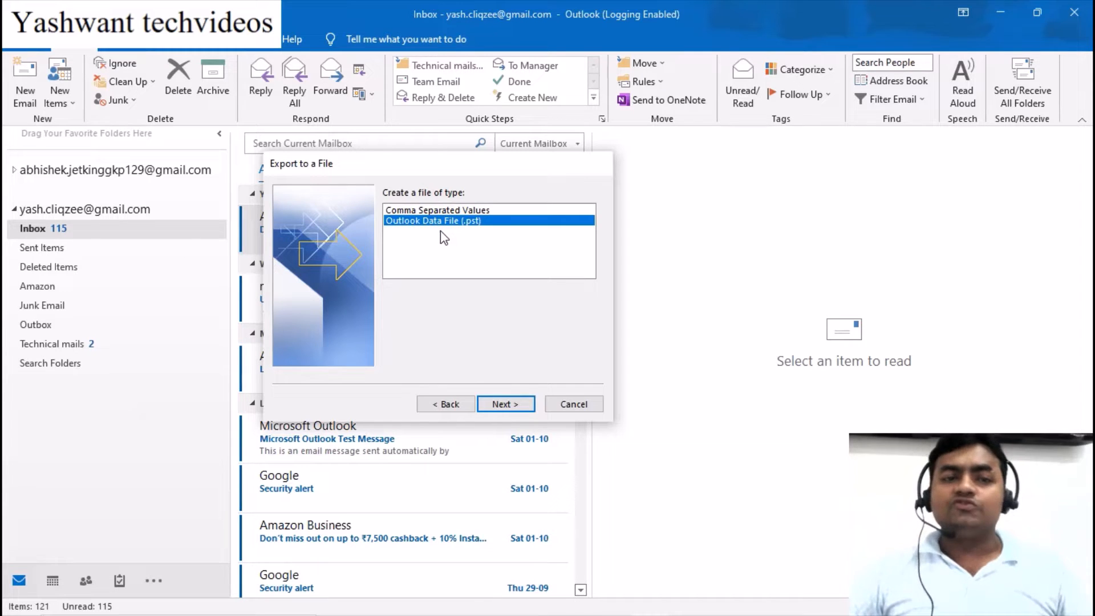
{"action": "left_click", "coordinate": [474, 210]}
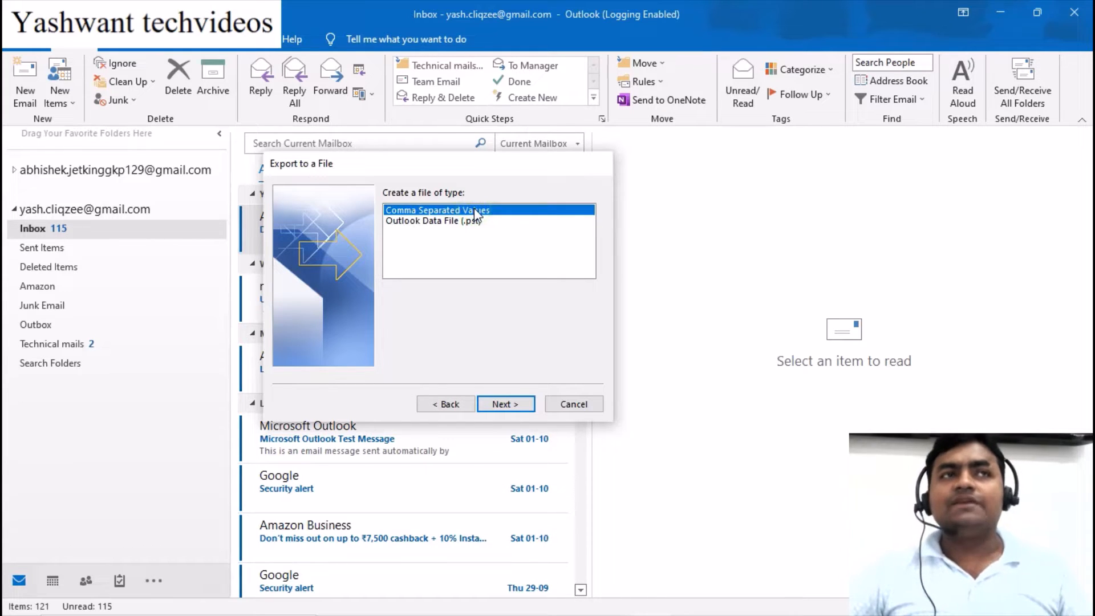
{"action": "left_click", "coordinate": [467, 222]}
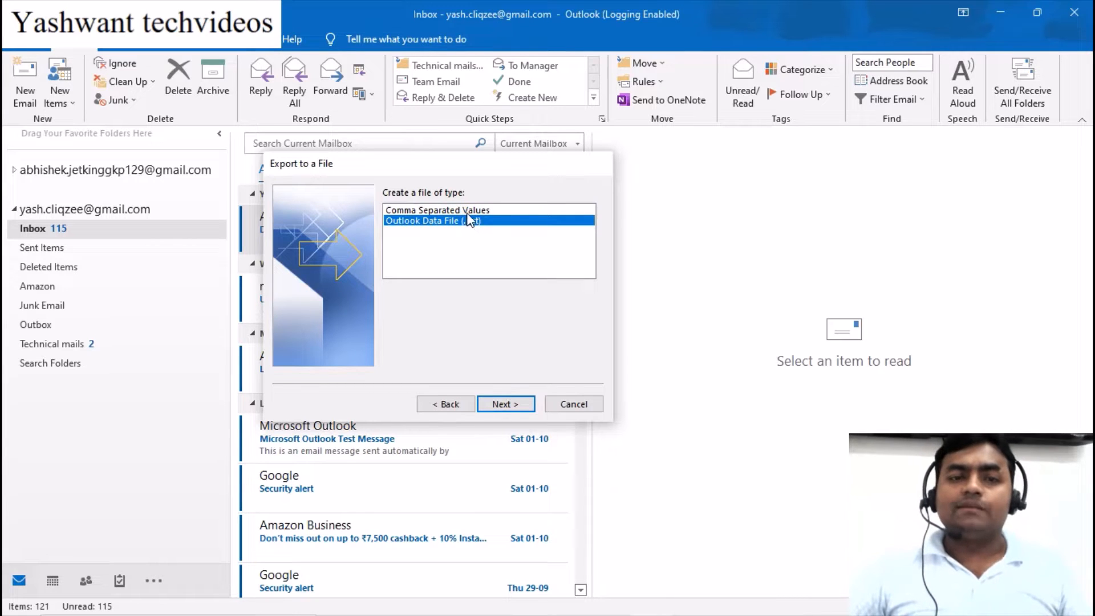
{"action": "left_click", "coordinate": [467, 211]}
{"action": "left_click", "coordinate": [468, 223]}
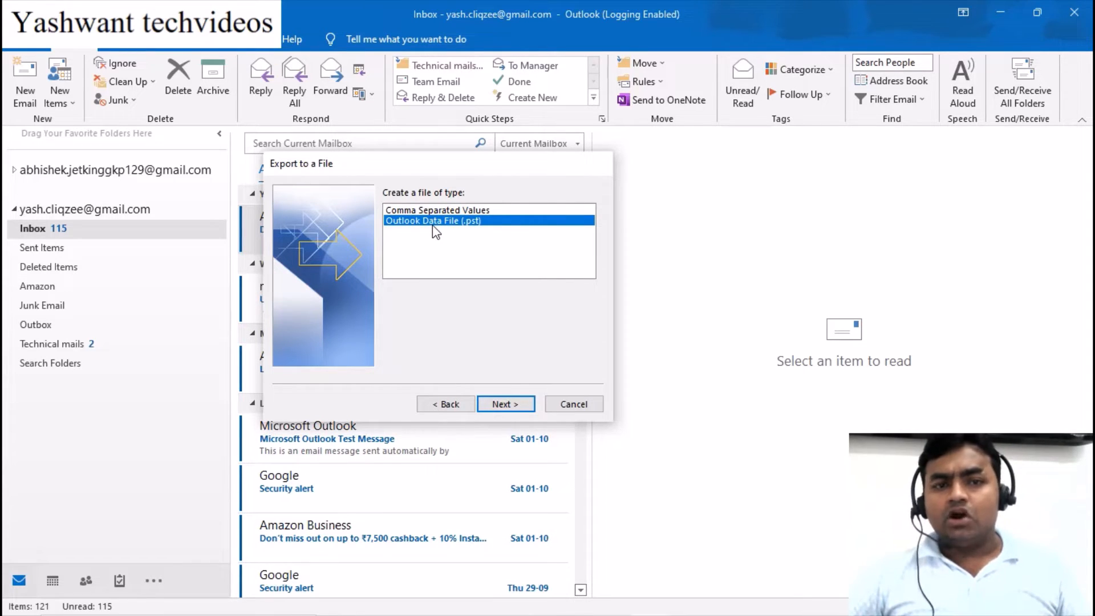
{"action": "left_click", "coordinate": [502, 405]}
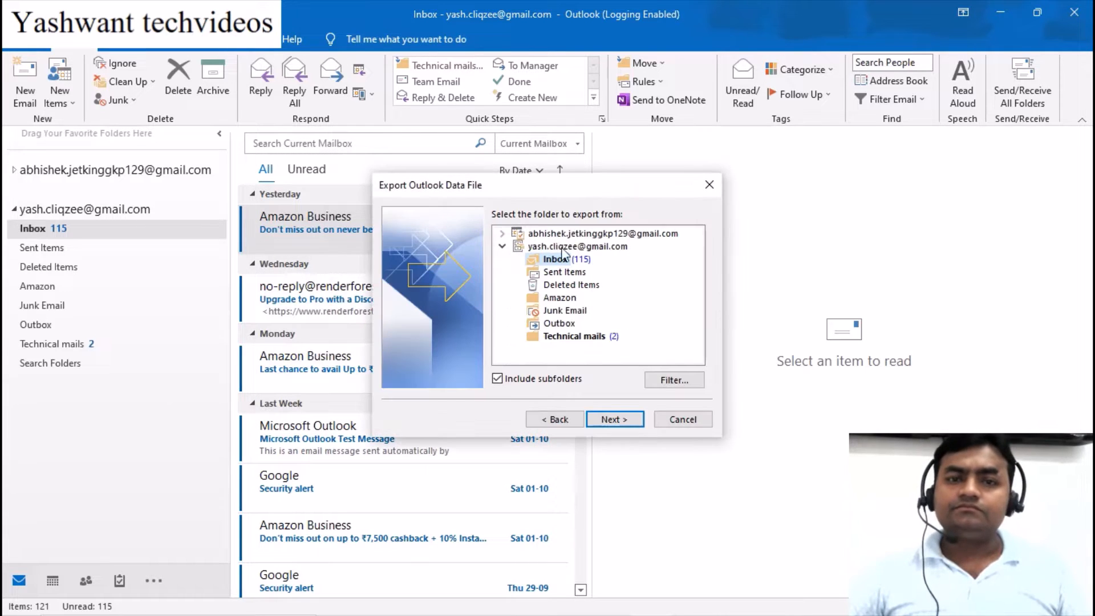
Select the account's top-level folder, not just the Inbox, with subfolders included, and continue
{"action": "left_click_drag", "start_coordinate": [535, 186], "coordinate": [510, 167]}
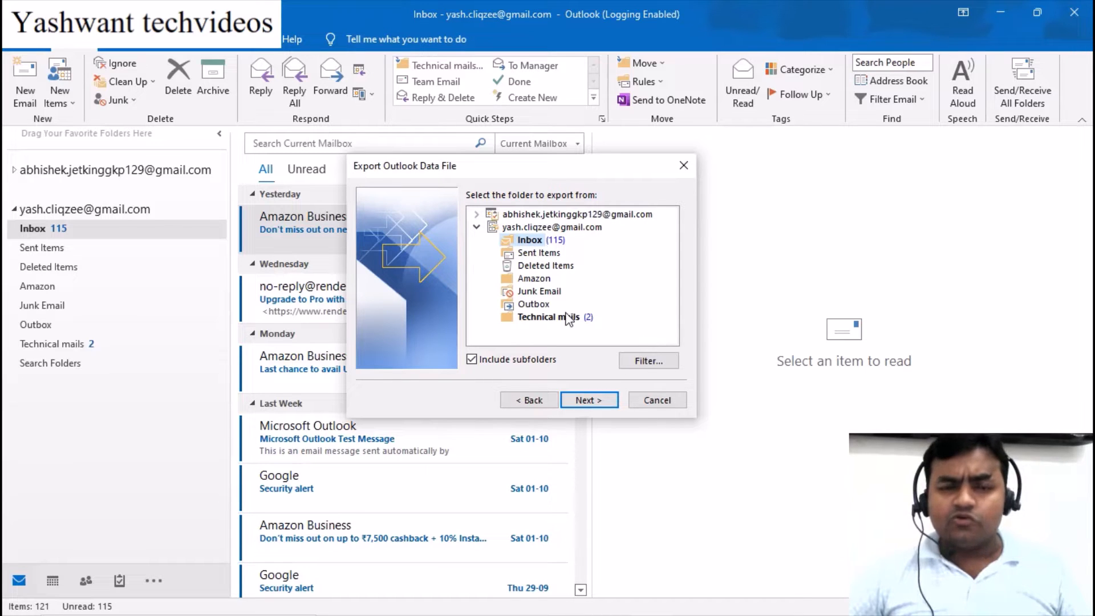
{"action": "left_click", "coordinate": [537, 228]}
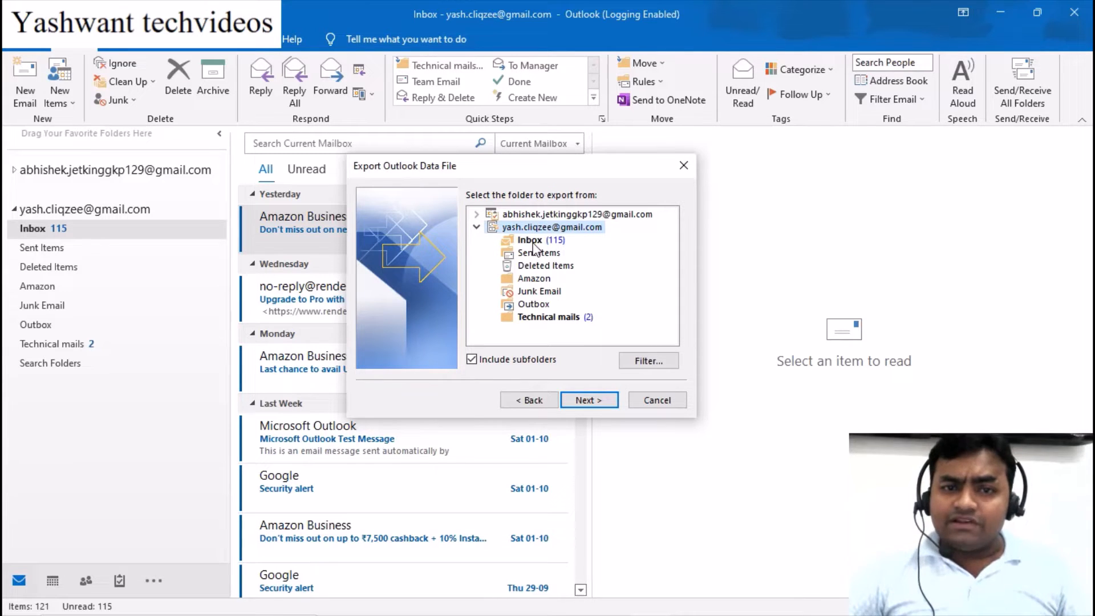
{"action": "left_click", "coordinate": [533, 241]}
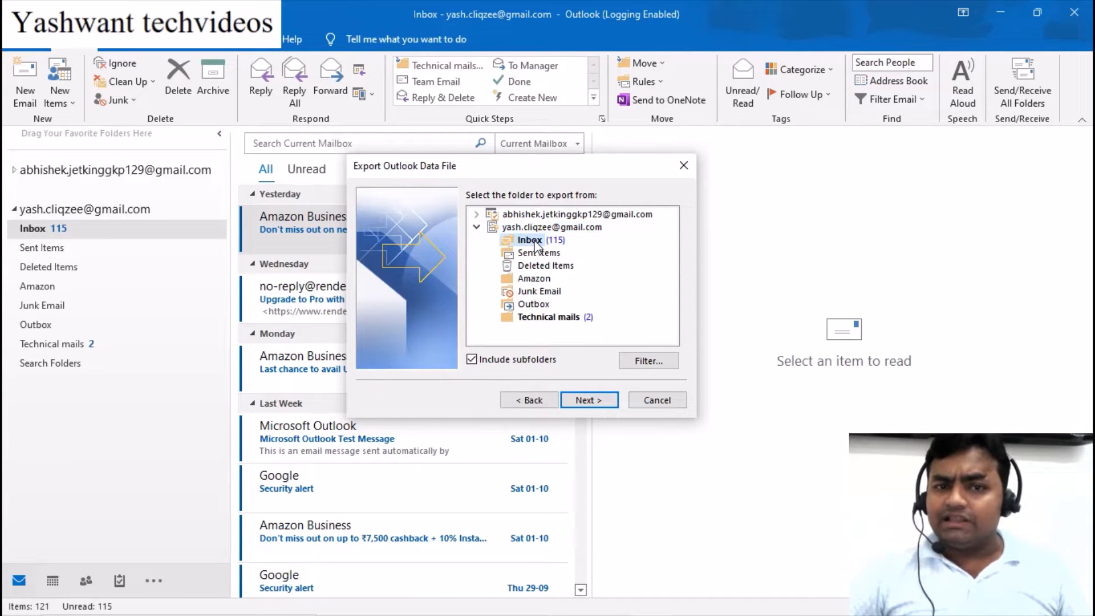
{"action": "left_click", "coordinate": [537, 229]}
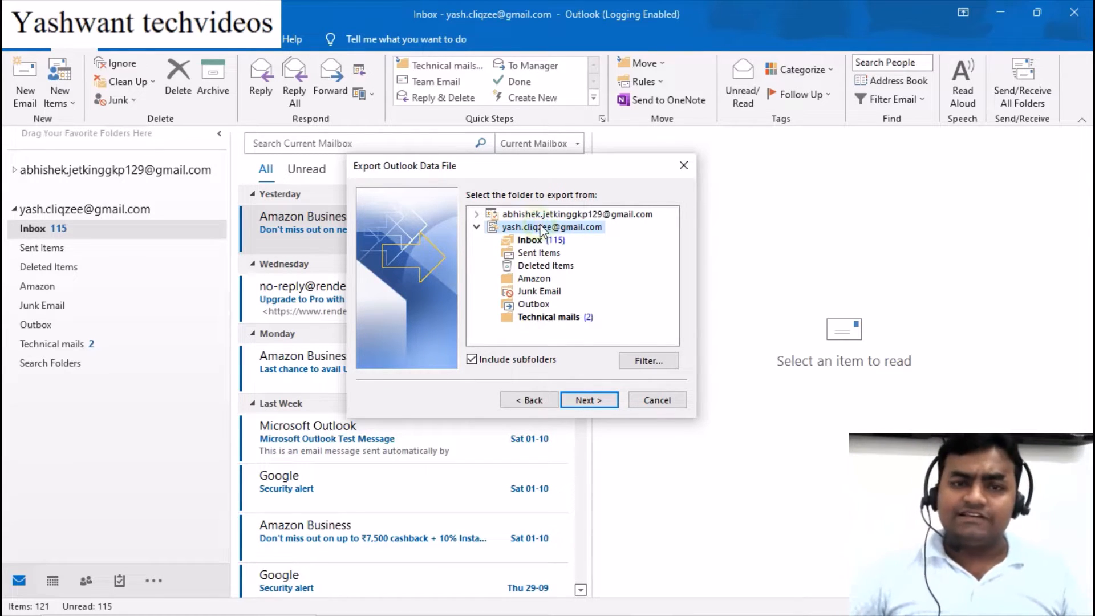
{"action": "left_click", "coordinate": [586, 401]}
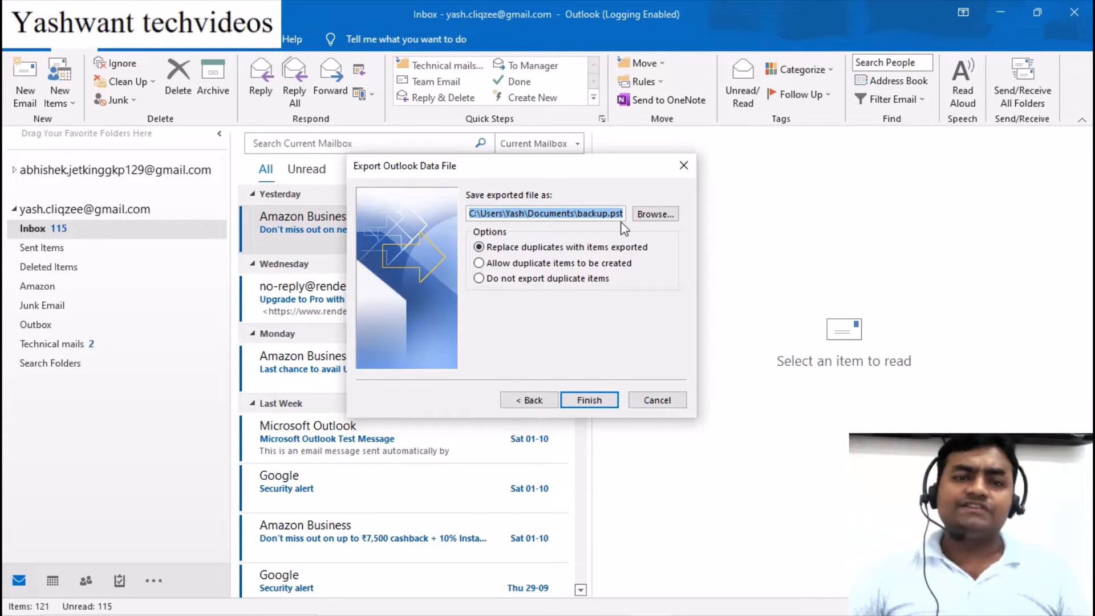
Keep the save file as backup.pst in Documents, replacing duplicates with exported items
{"action": "left_click", "coordinate": [661, 220]}
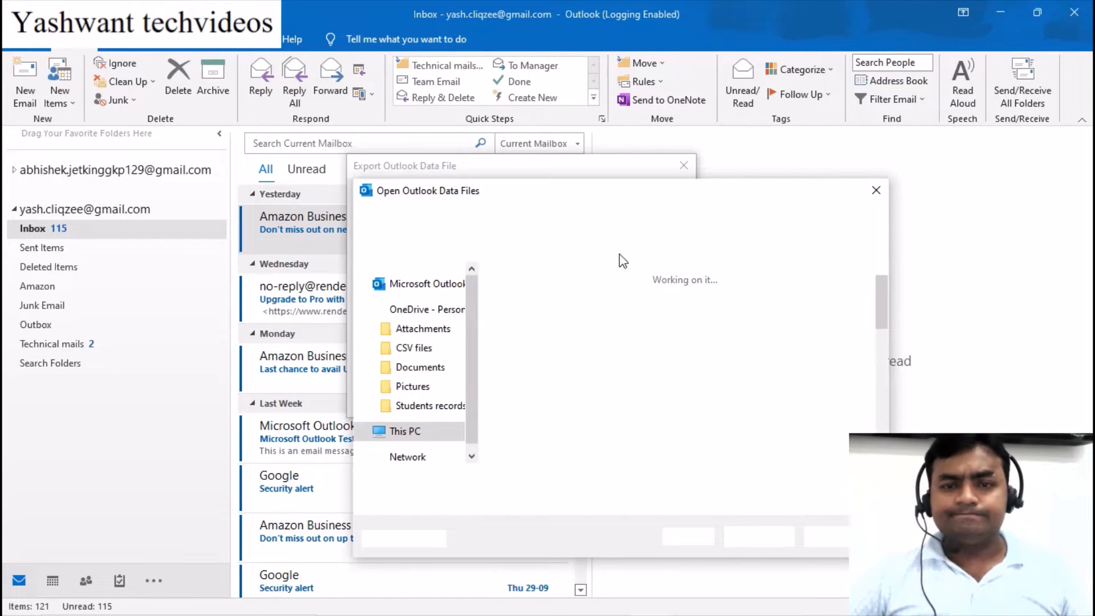
{"action": "left_click", "coordinate": [875, 191]}
{"action": "left_click_drag", "start_coordinate": [622, 213], "coordinate": [487, 234]}
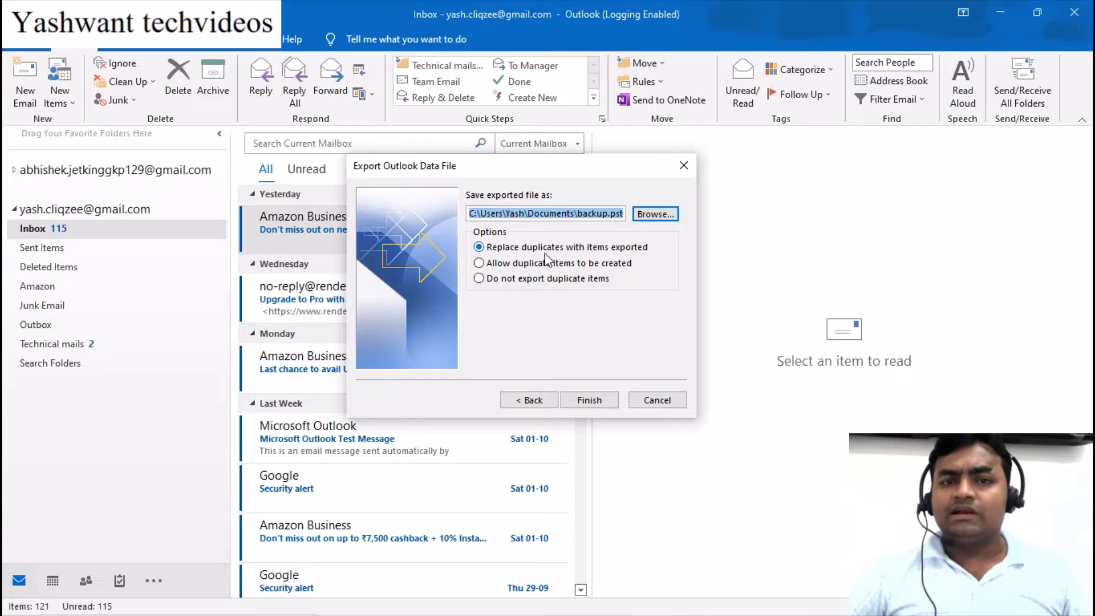
{"action": "left_click", "coordinate": [585, 402]}
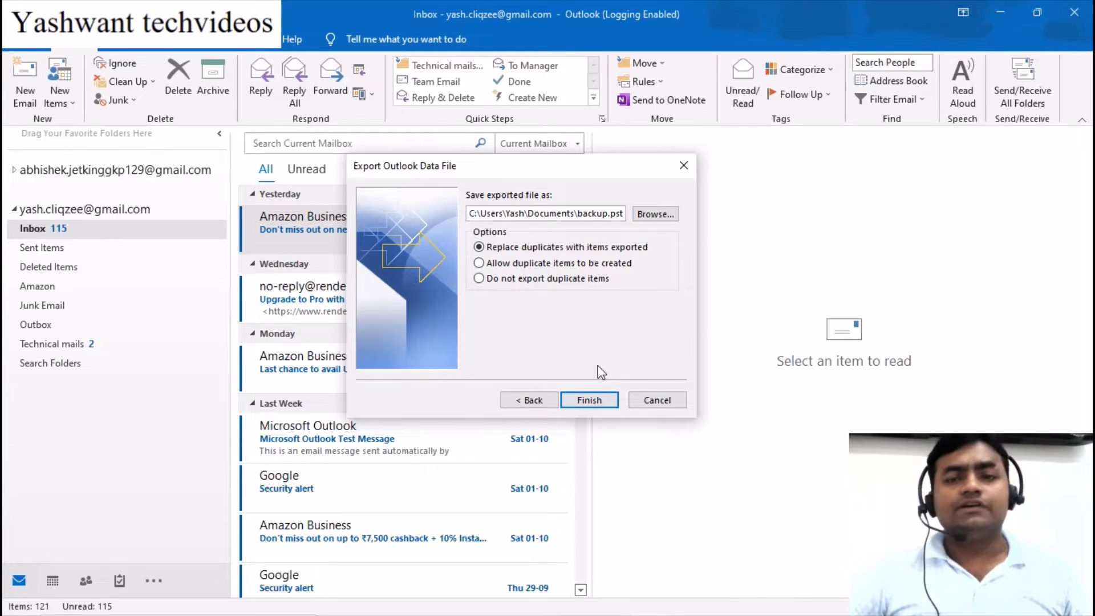
Finish the export and protect backup.pst with a password, entering it twice to confirm
{"action": "left_click", "coordinate": [589, 400]}
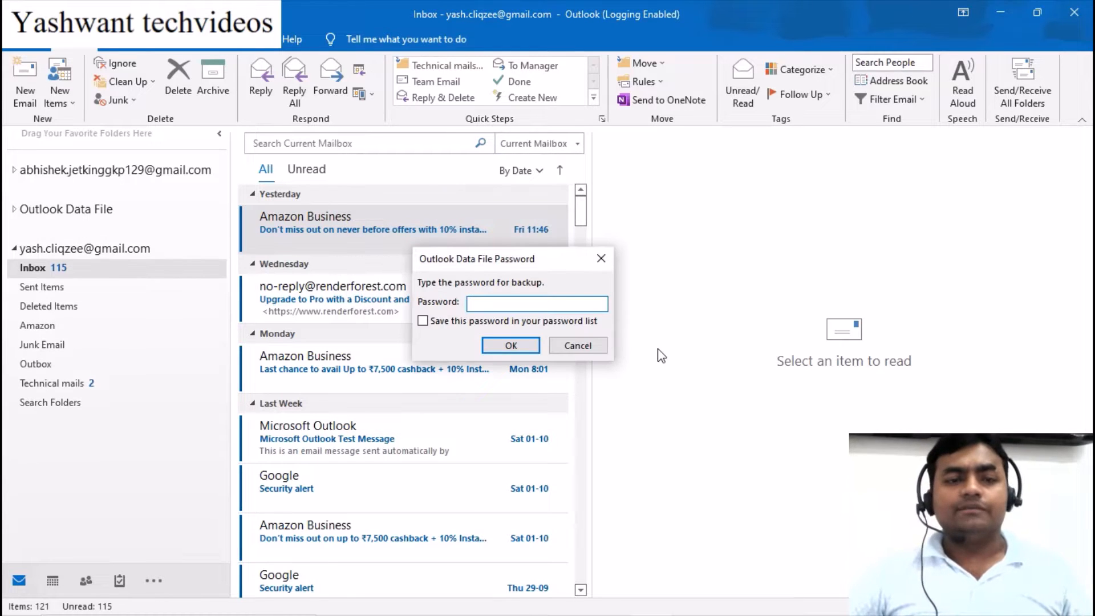
{"action": "left_click", "coordinate": [522, 305]}
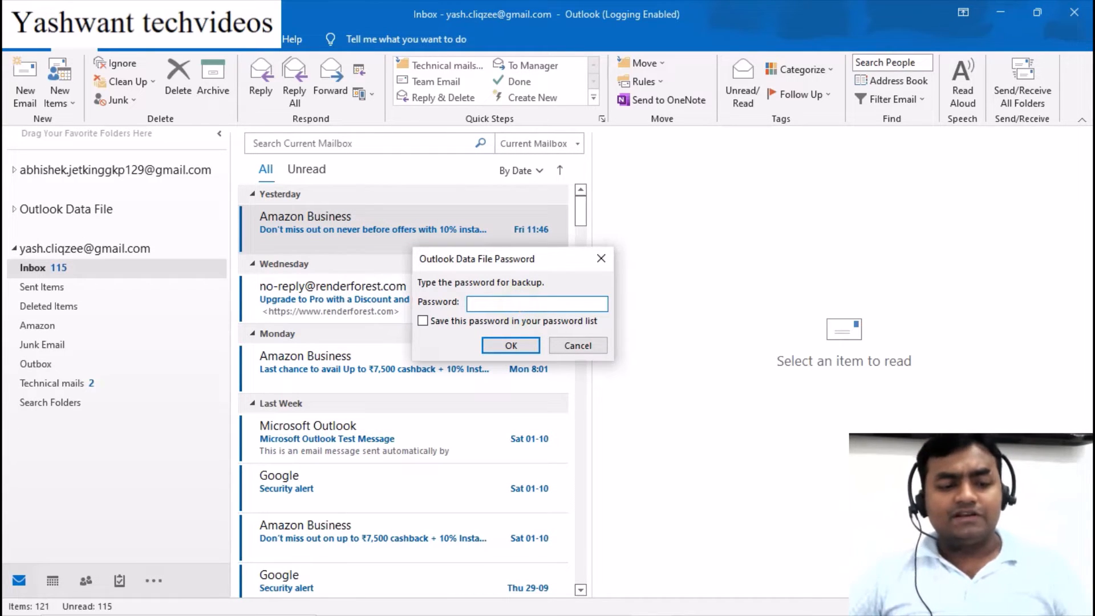
{"action": "type", "text": "123"}
{"action": "left_click", "coordinate": [519, 346]}
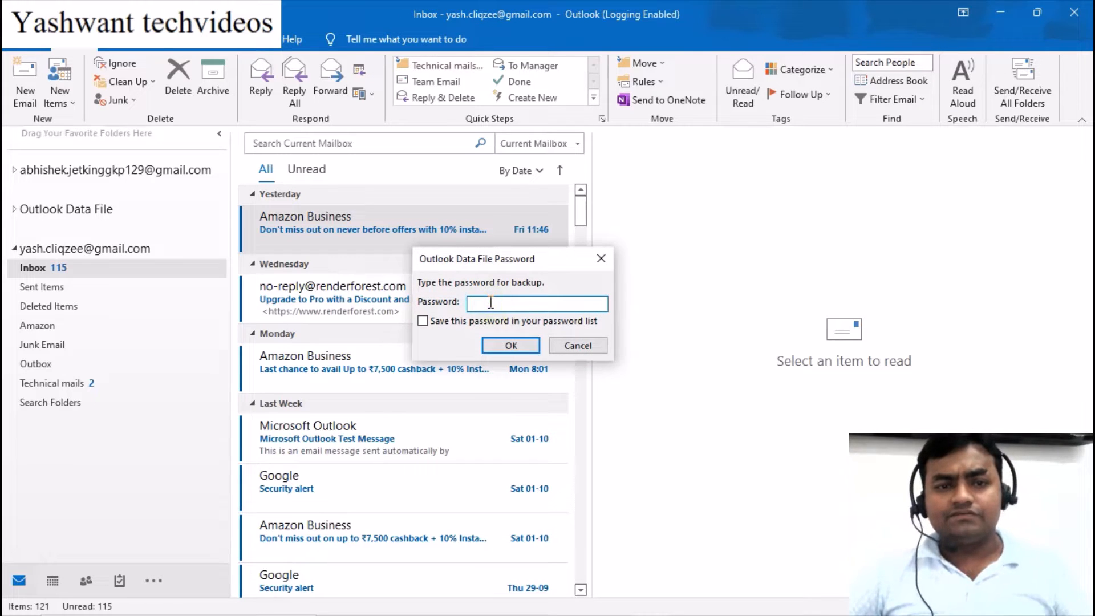
{"action": "type", "text": "123"}
{"action": "left_click", "coordinate": [511, 345]}
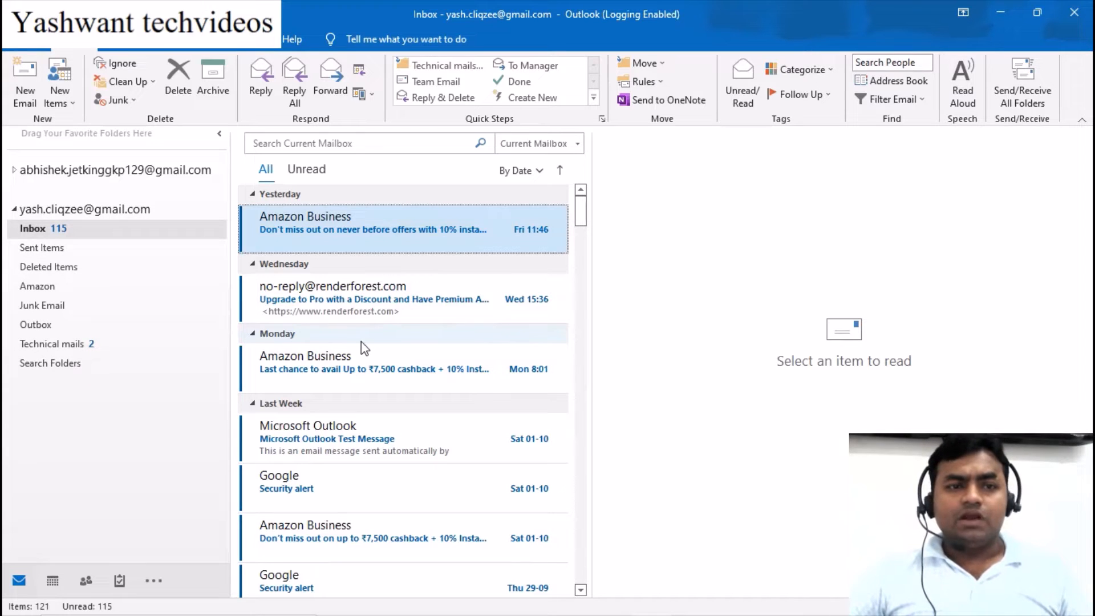
Delete all Inbox messages, then select everything in Deleted Items and permanently delete it
{"action": "key", "text": "ctrl+a"}
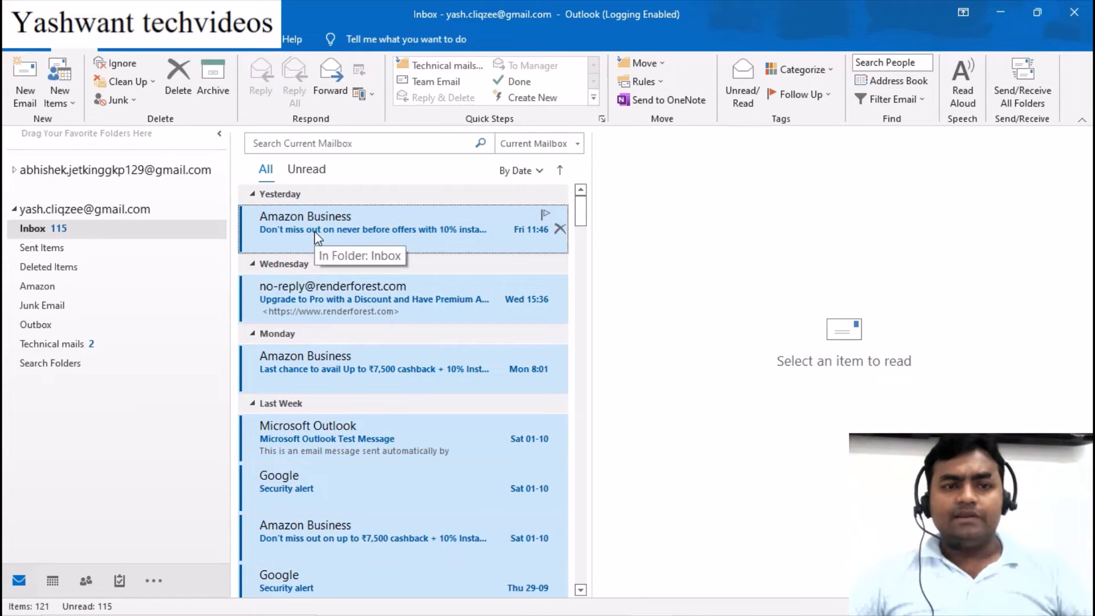
{"action": "left_click", "coordinate": [177, 77]}
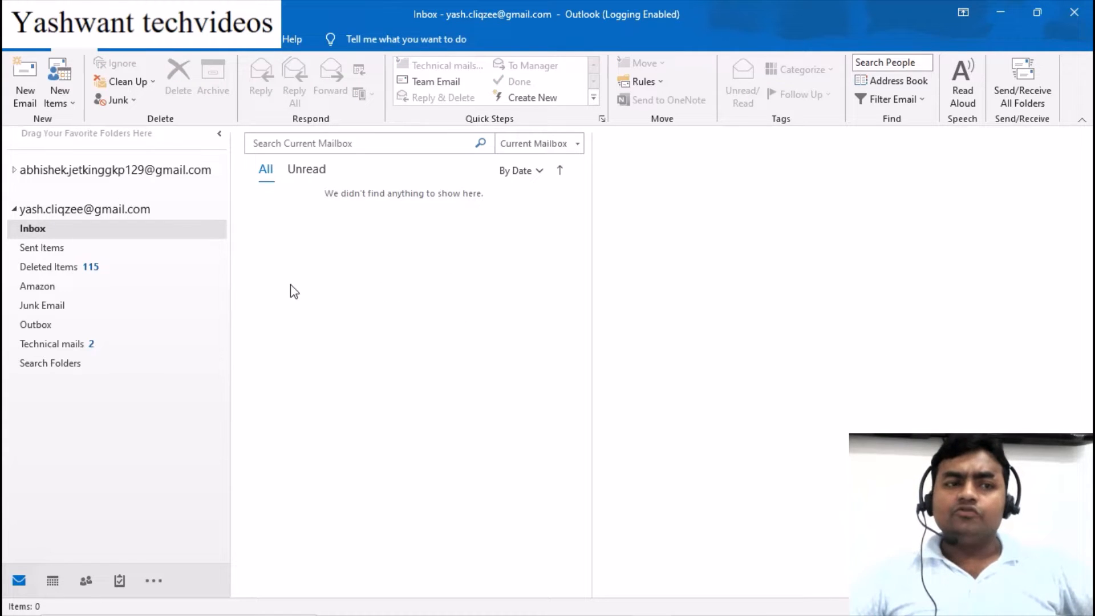
{"action": "left_click", "coordinate": [73, 268]}
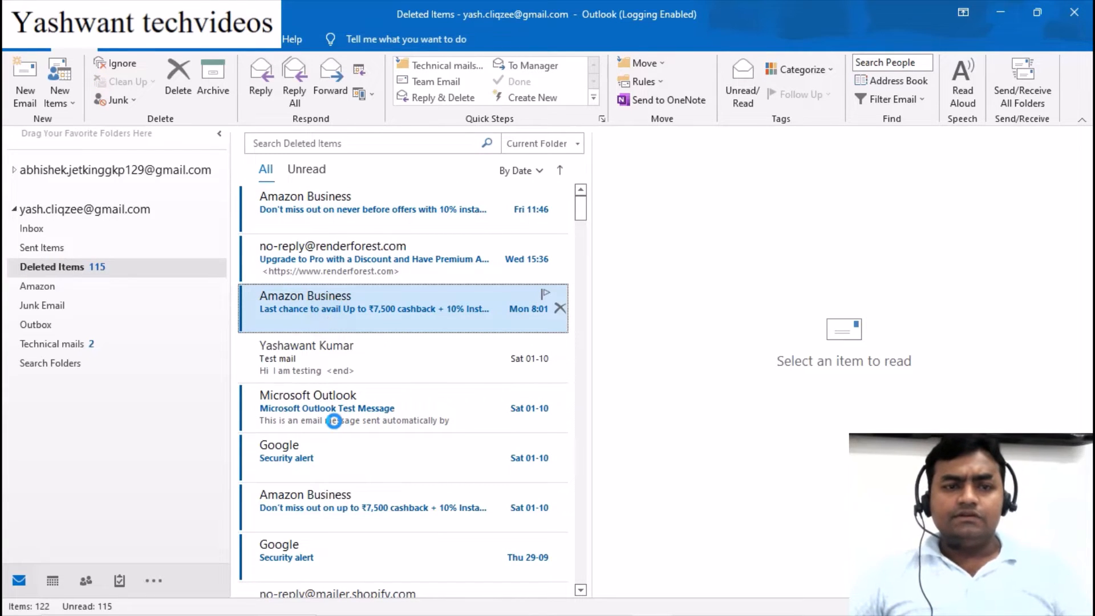
{"action": "left_click", "coordinate": [320, 283]}
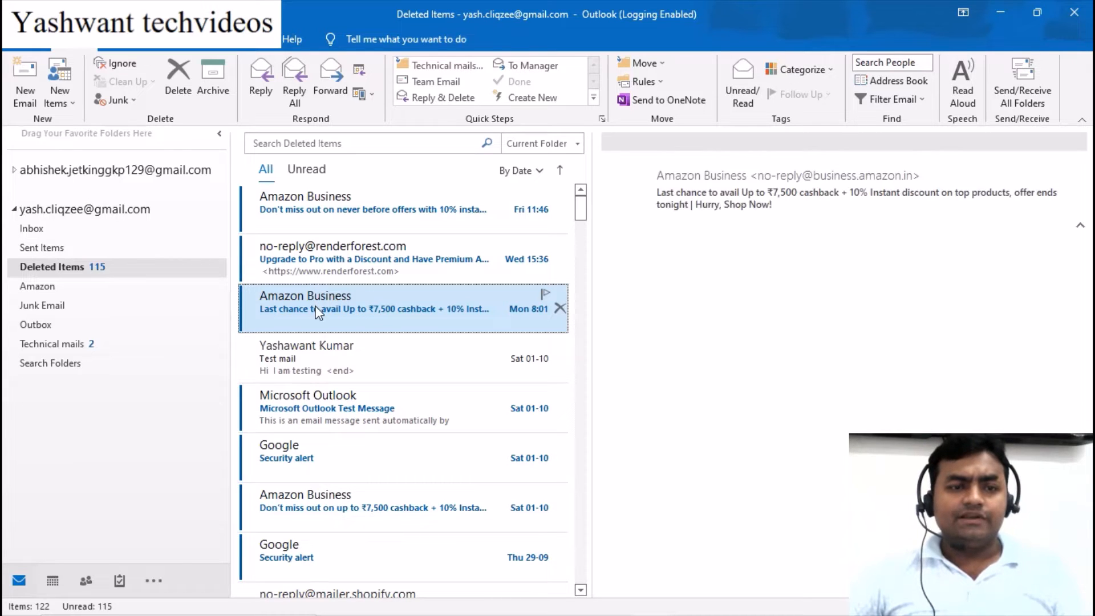
{"action": "key", "text": "ctrl+a"}
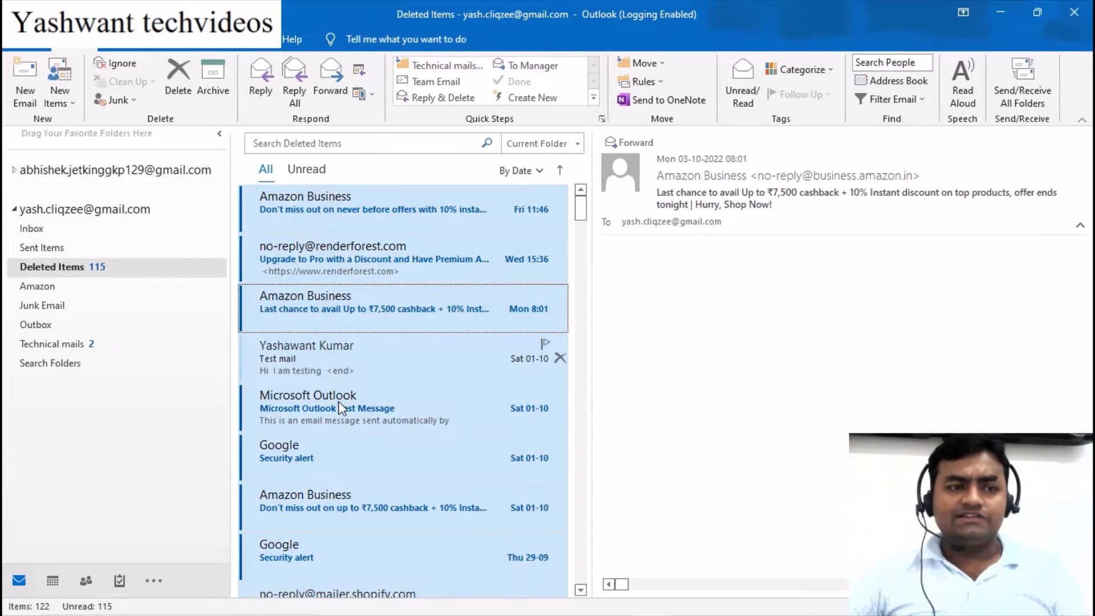
{"action": "left_click", "coordinate": [178, 79]}
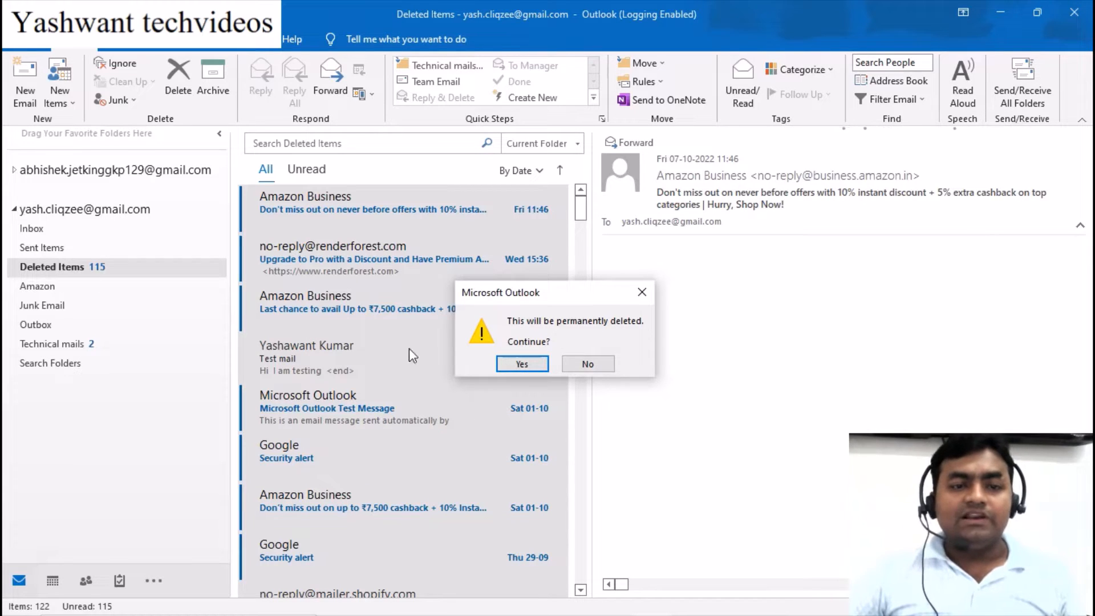
{"action": "left_click", "coordinate": [521, 364]}
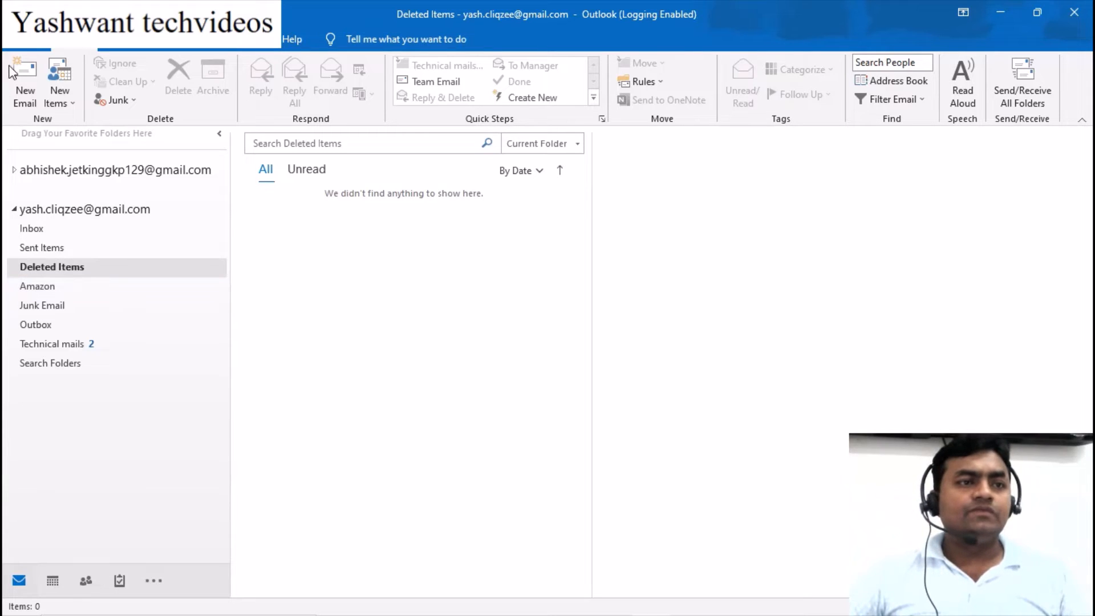
Start the Import/Export wizard with 'Import from another program or file' and the Outlook Data File (.pst) type
{"action": "left_click", "coordinate": [22, 48]}
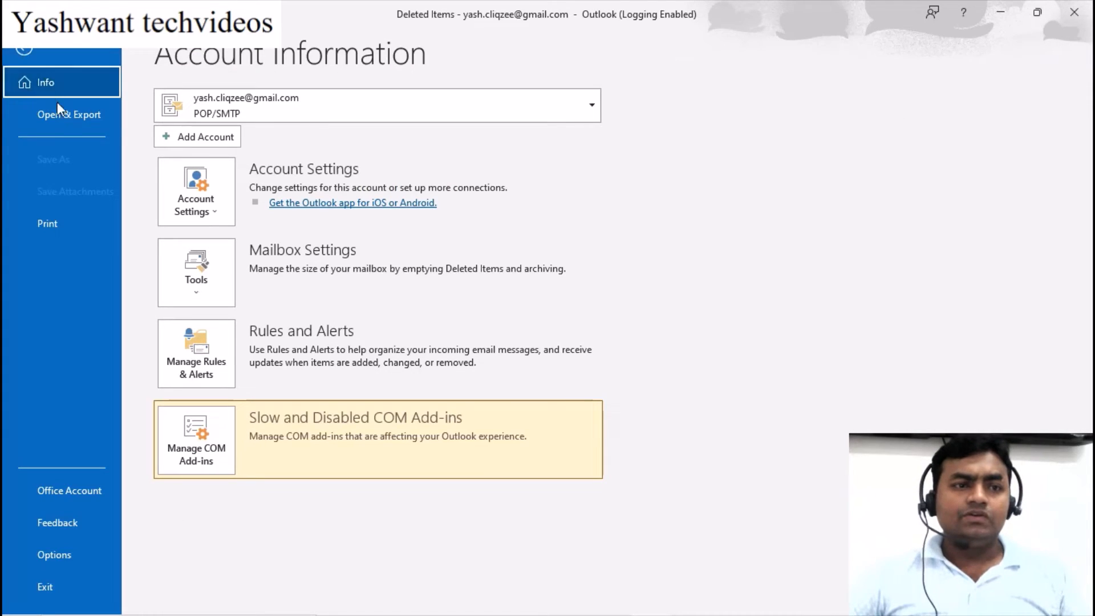
{"action": "left_click", "coordinate": [65, 120]}
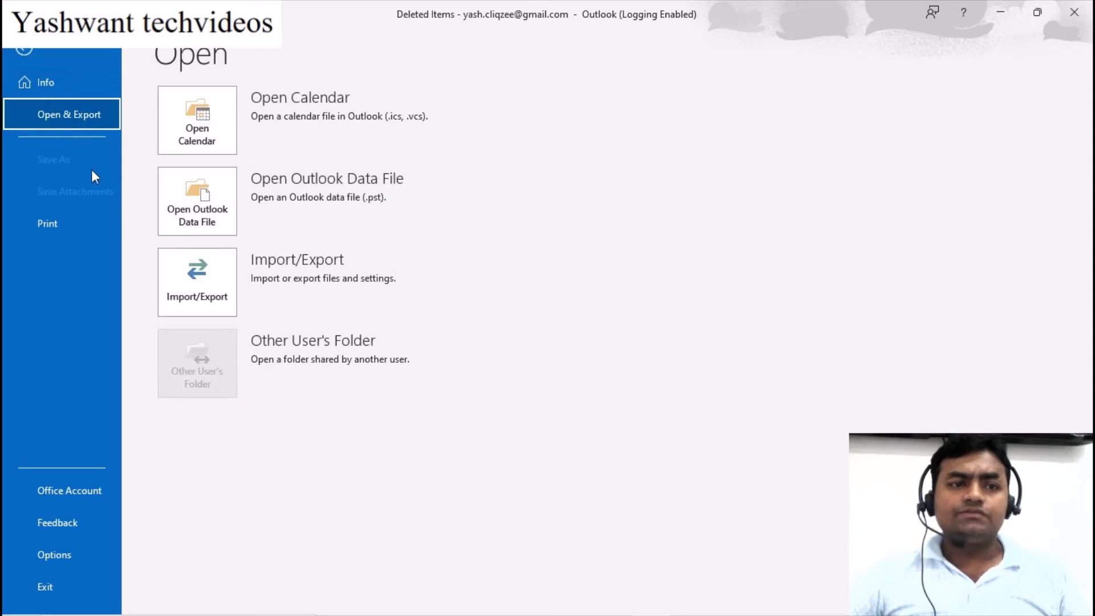
{"action": "left_click", "coordinate": [193, 294]}
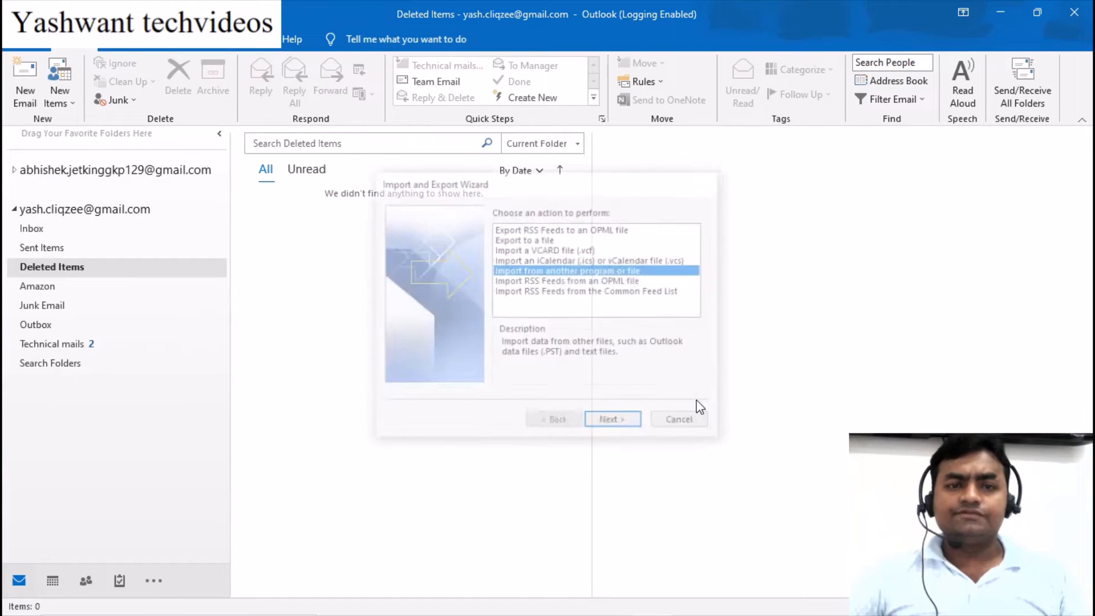
{"action": "left_click_drag", "start_coordinate": [523, 188], "coordinate": [477, 154]}
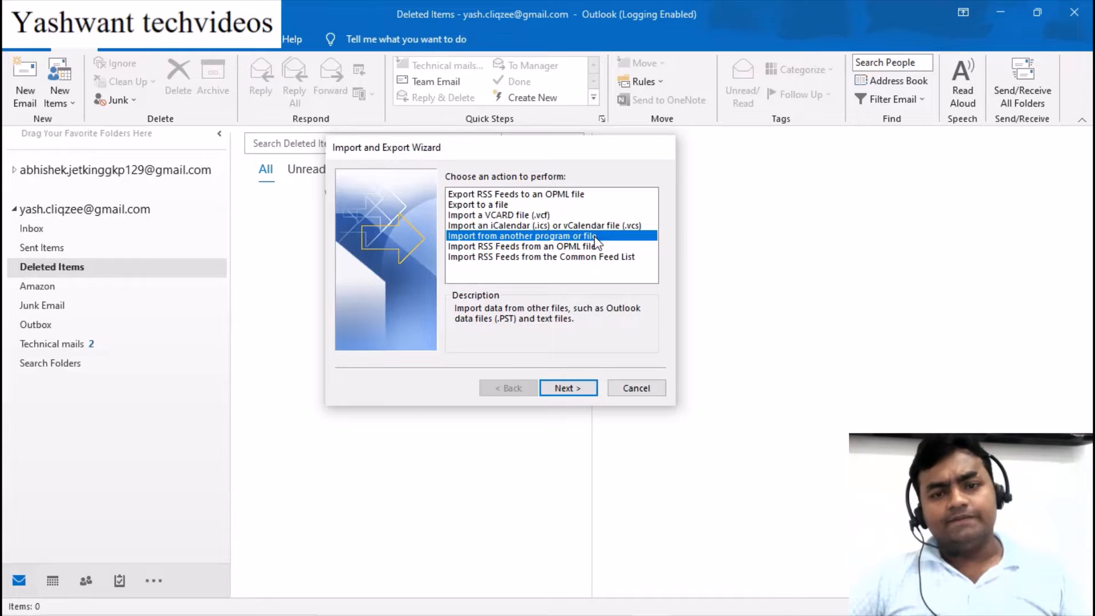
{"action": "left_click", "coordinate": [579, 385]}
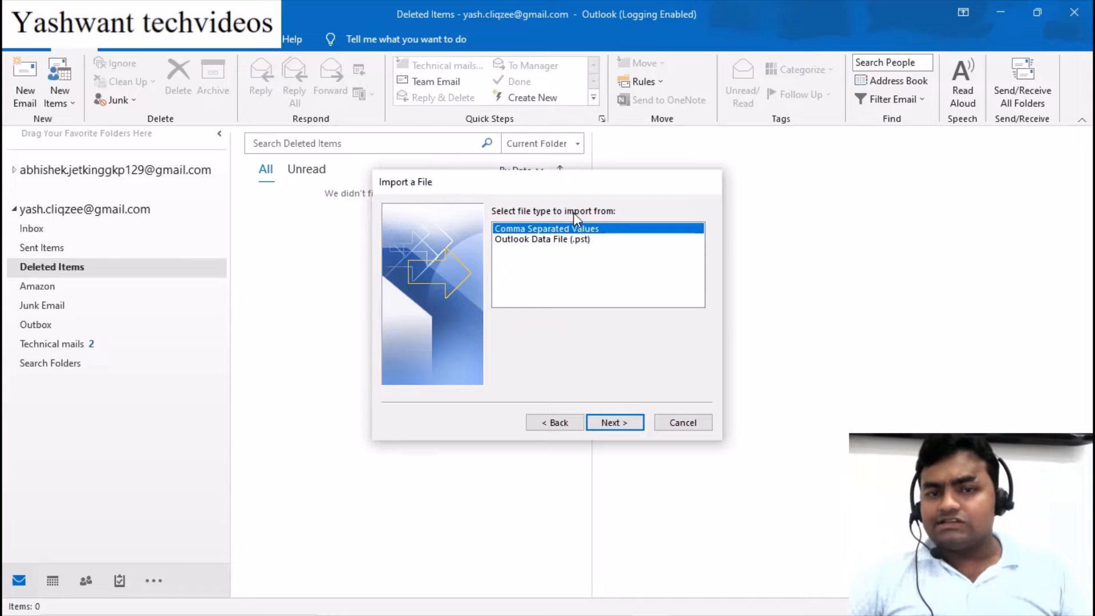
{"action": "left_click", "coordinate": [529, 240]}
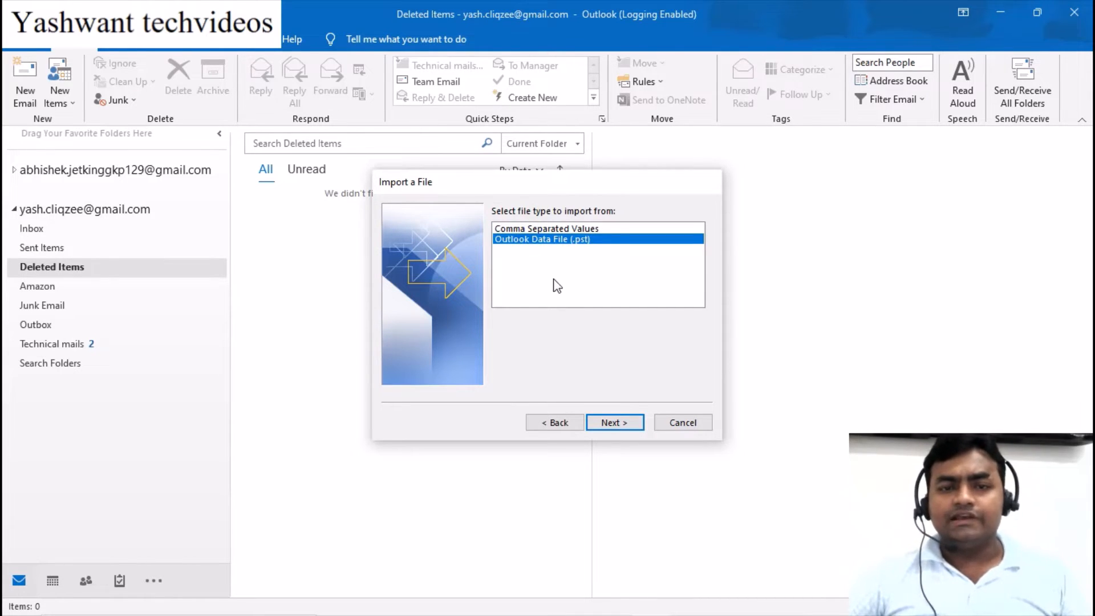
{"action": "left_click", "coordinate": [616, 422]}
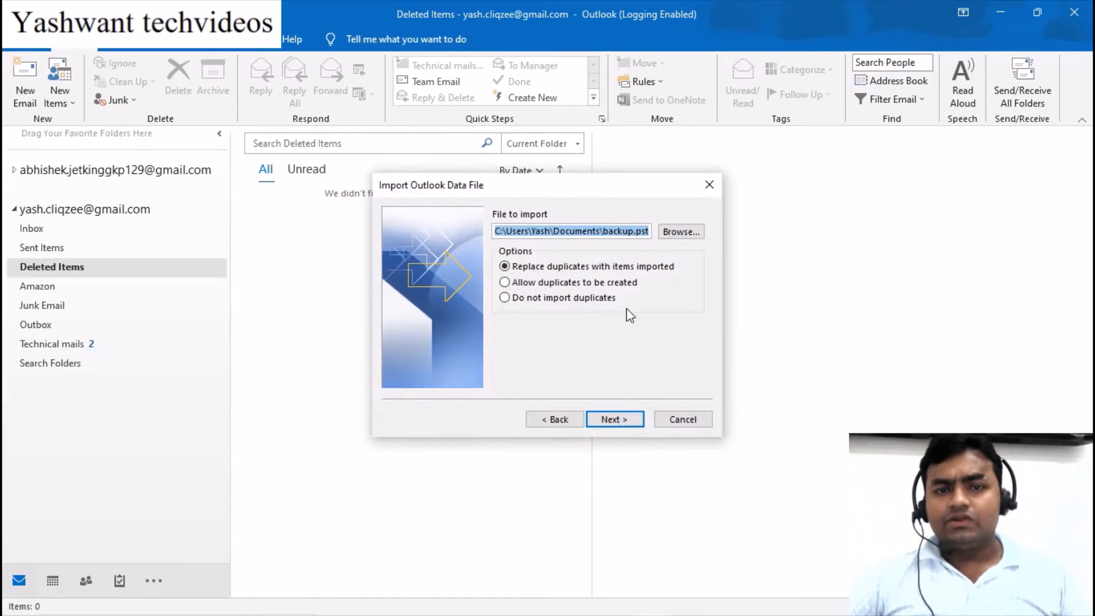
Confirm Documents\backup.pst as the file to import and proceed
{"action": "left_click", "coordinate": [556, 231]}
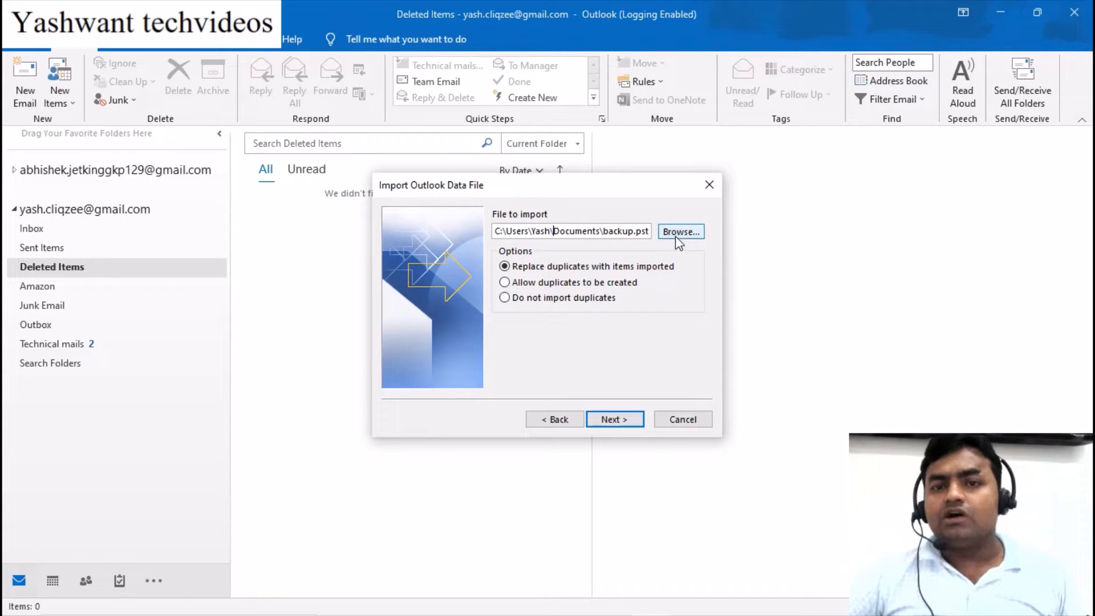
{"action": "left_click", "coordinate": [583, 231]}
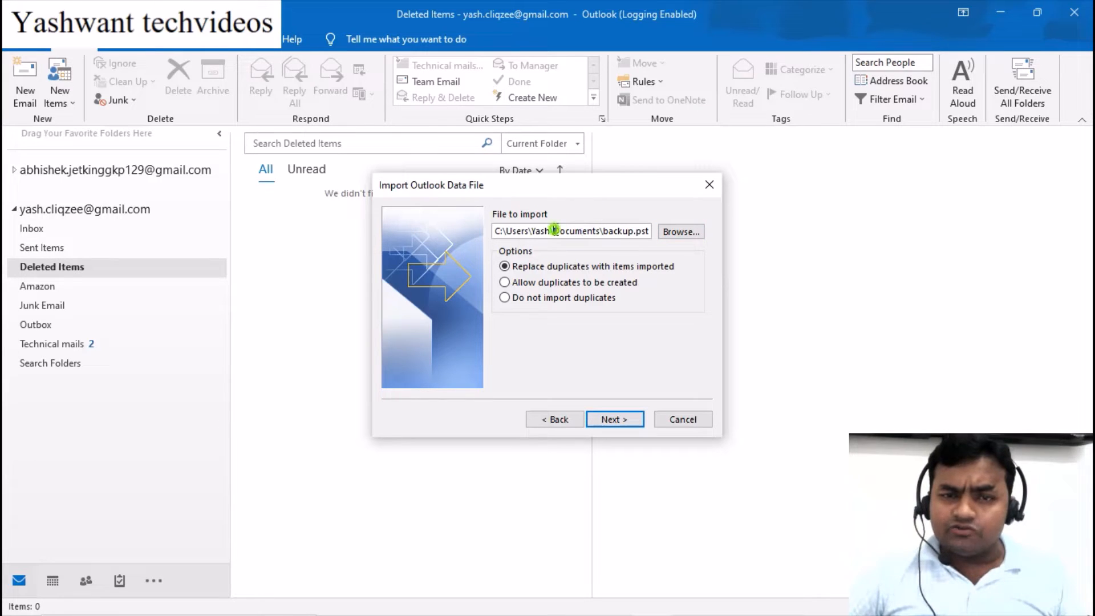
{"action": "left_click_drag", "start_coordinate": [553, 231], "coordinate": [650, 231]}
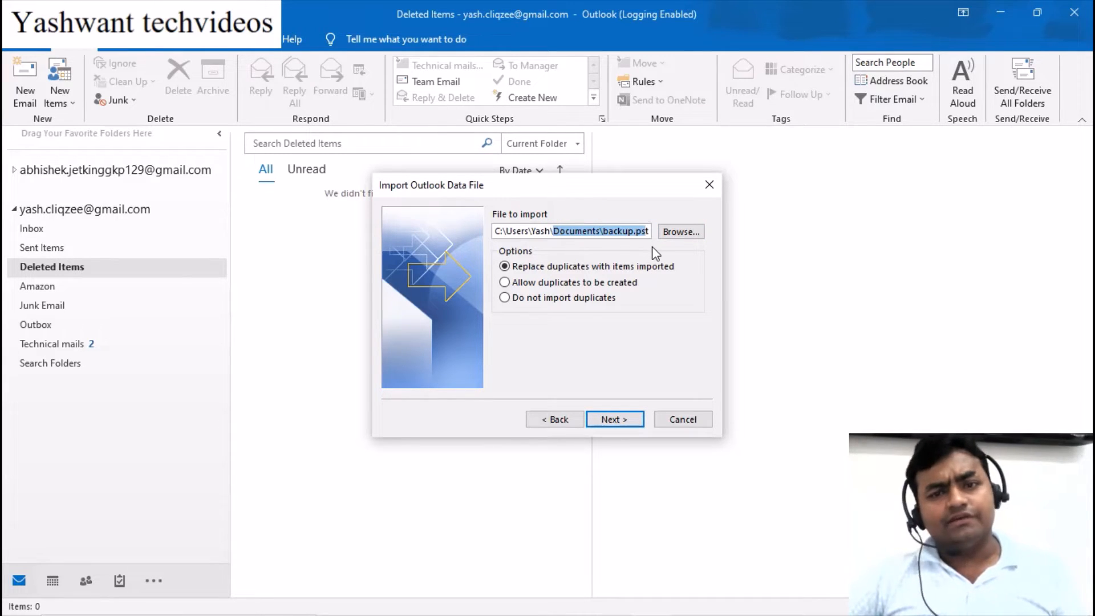
{"action": "left_click", "coordinate": [614, 420]}
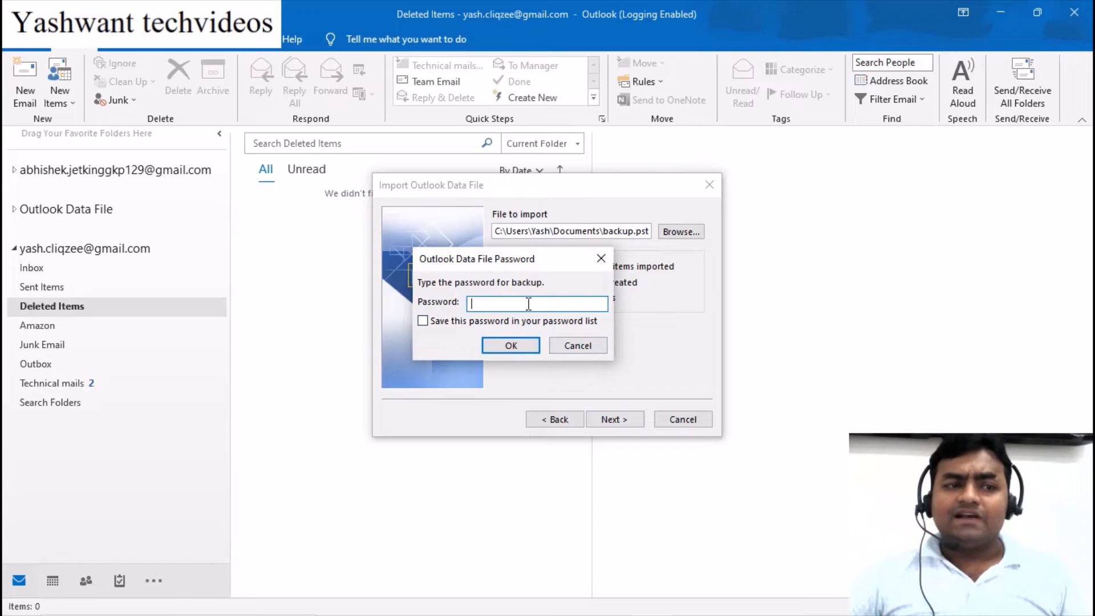
Enter the backup's password, retrying after a wrong attempt, until Outlook accepts it
{"action": "type", "text": "*"}
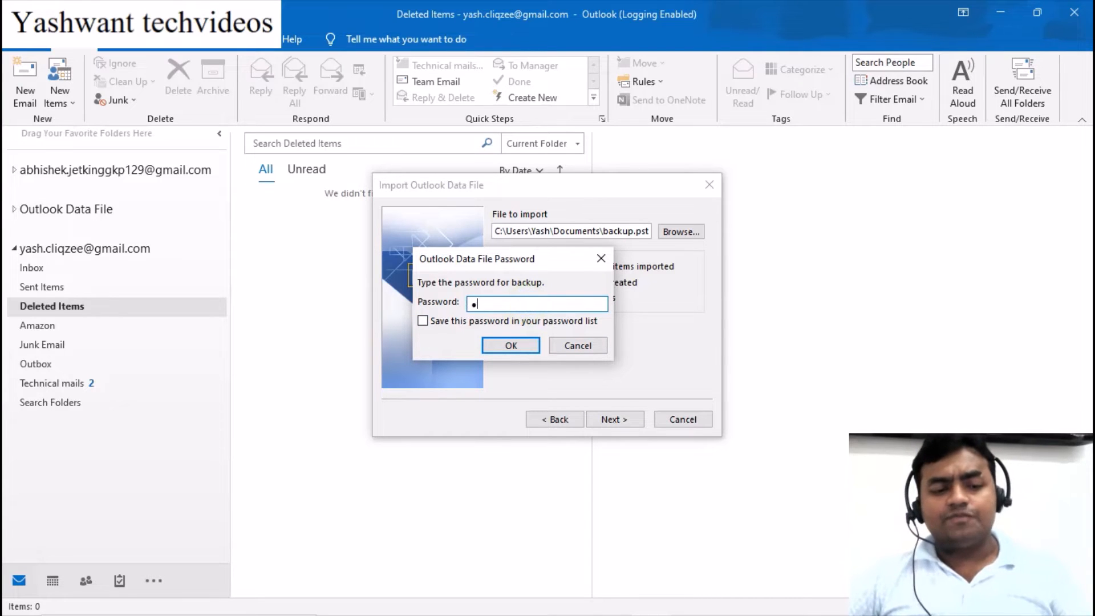
{"action": "left_click", "coordinate": [524, 349]}
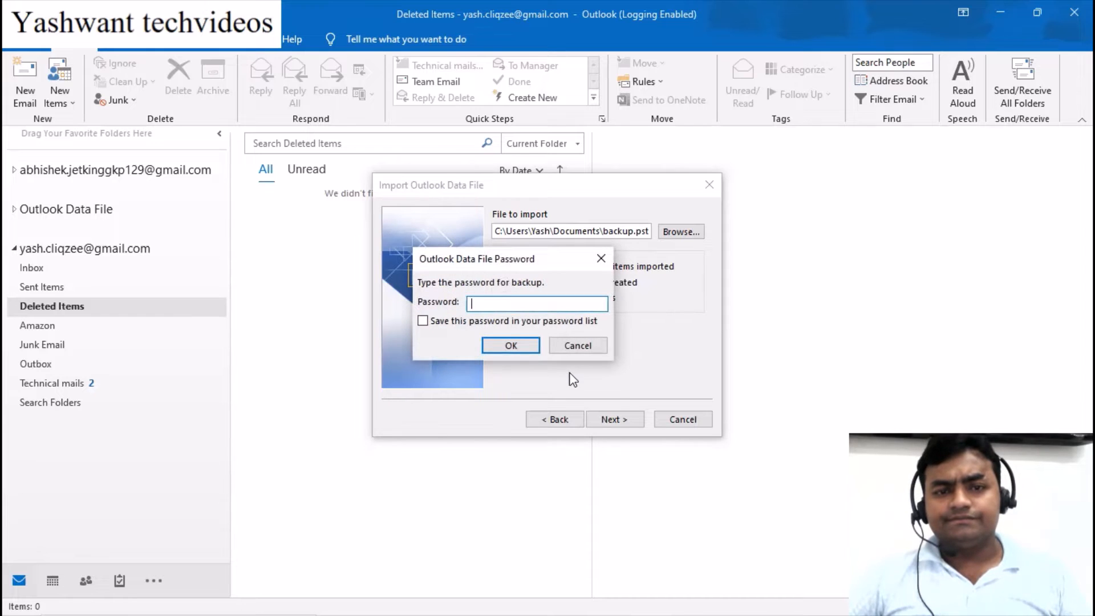
{"action": "type", "text": "*"}
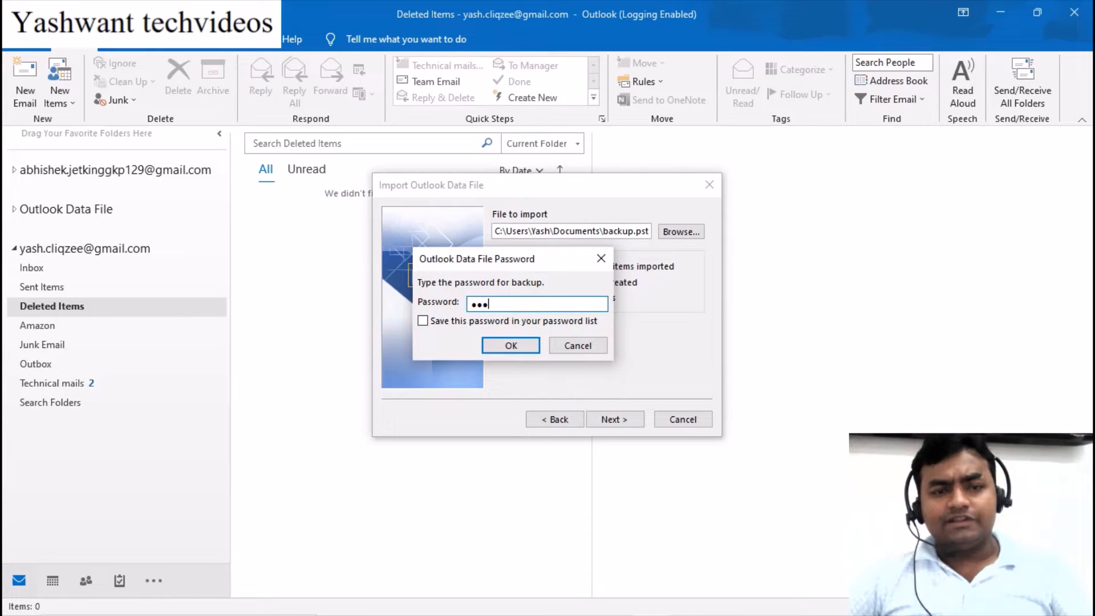
{"action": "type", "text": "**"}
{"action": "left_click", "coordinate": [513, 345]}
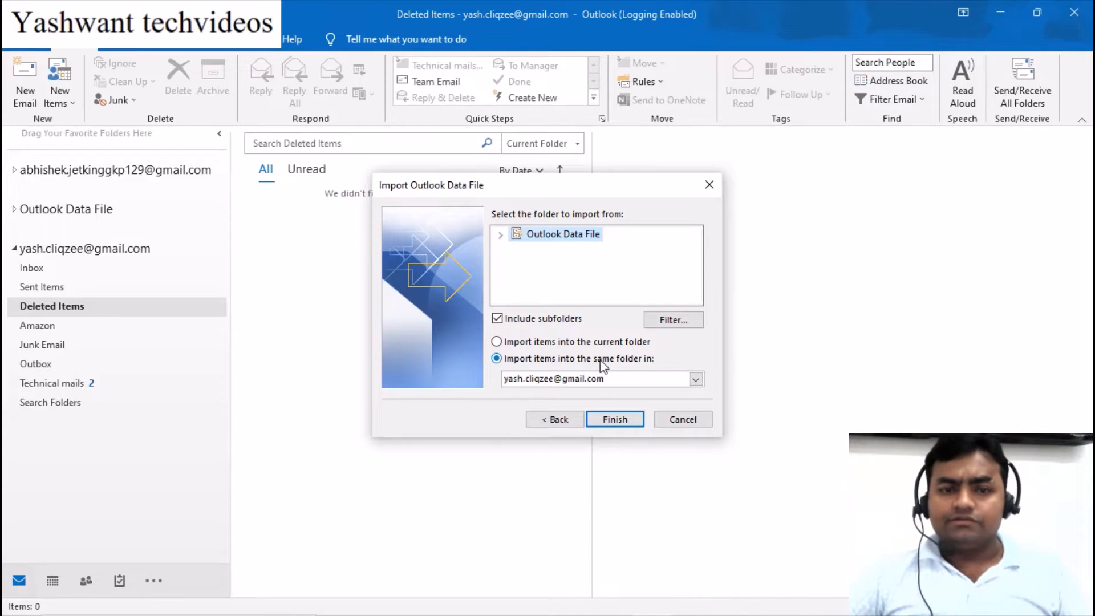
Import the backup's 237-item Inbox, with subfolders, into the matching account folders
{"action": "left_click", "coordinate": [500, 234]}
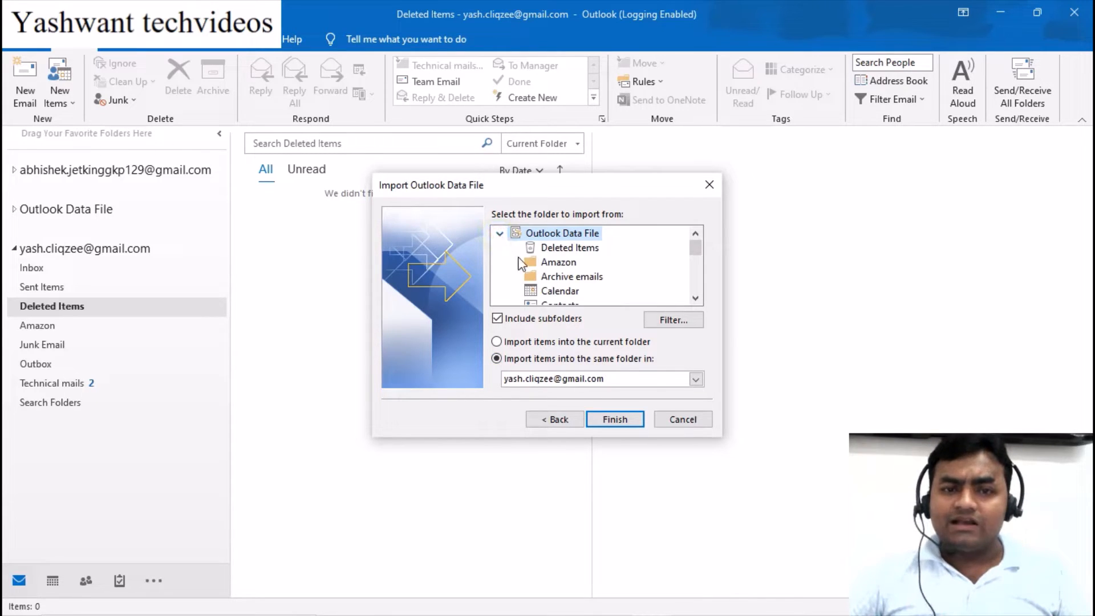
{"action": "scroll", "coordinate": [520, 263], "scroll_direction": "down", "scroll_amount": 2}
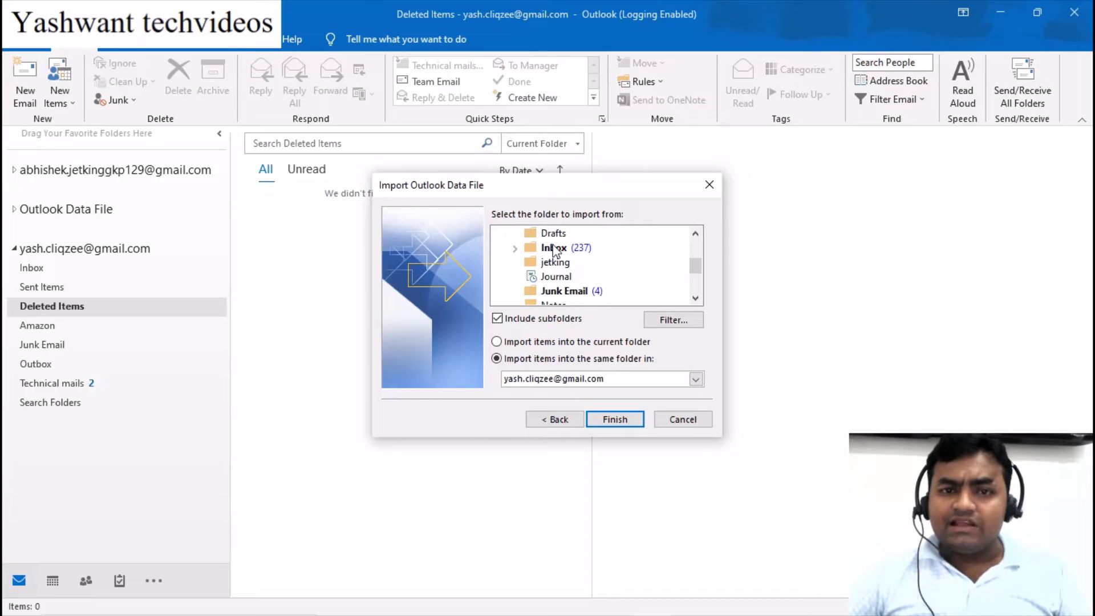
{"action": "left_click", "coordinate": [553, 249]}
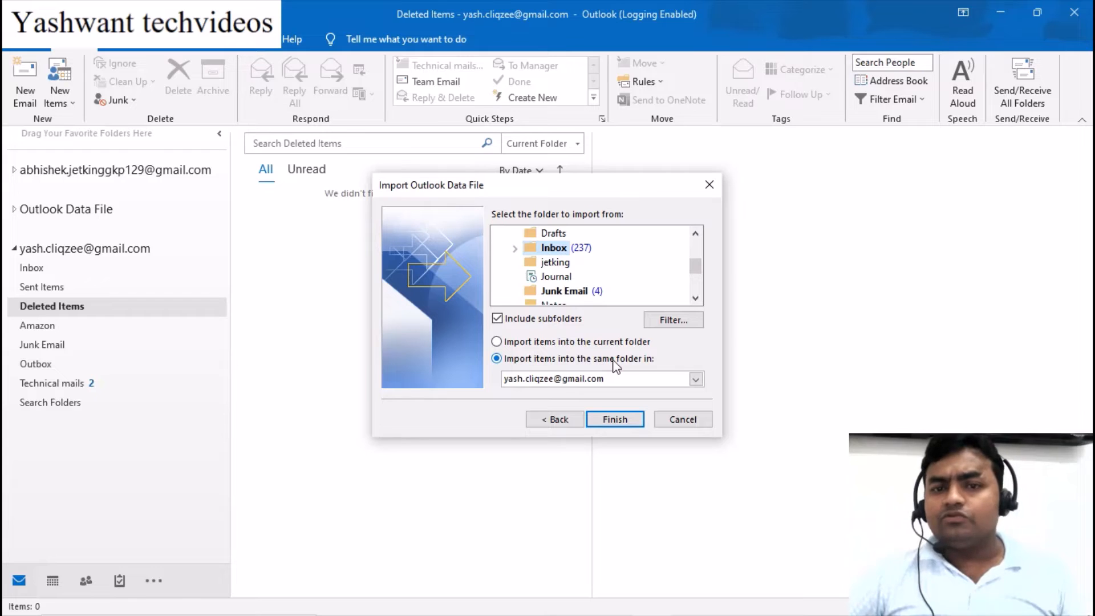
{"action": "left_click", "coordinate": [612, 417]}
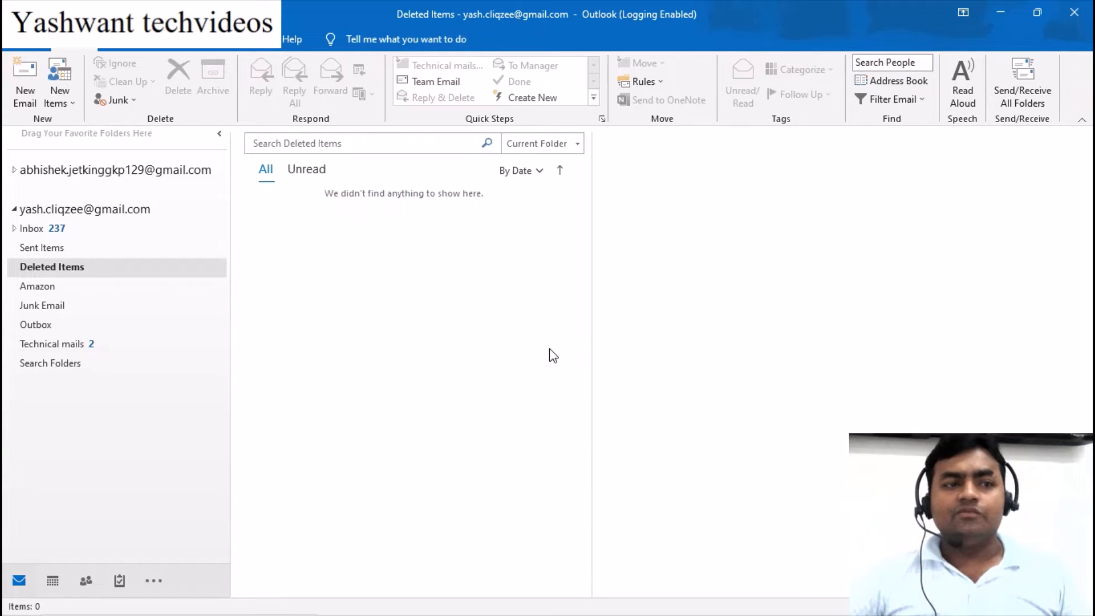
Show the account's Inbox listing its 237 restored unread messages
{"action": "left_click", "coordinate": [48, 230]}
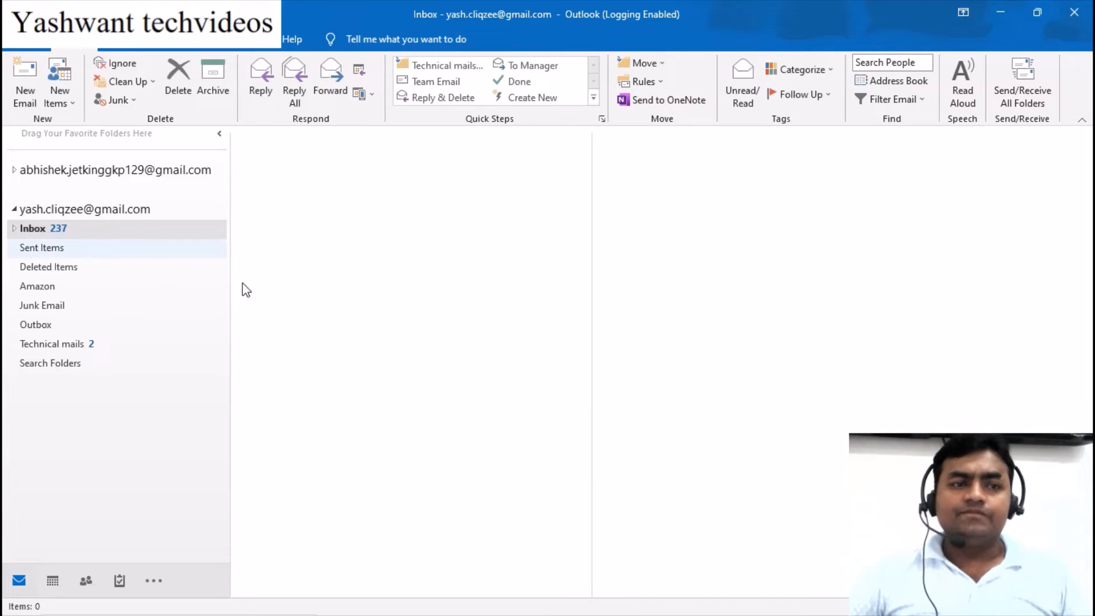
{"action": "left_click", "coordinate": [28, 228]}
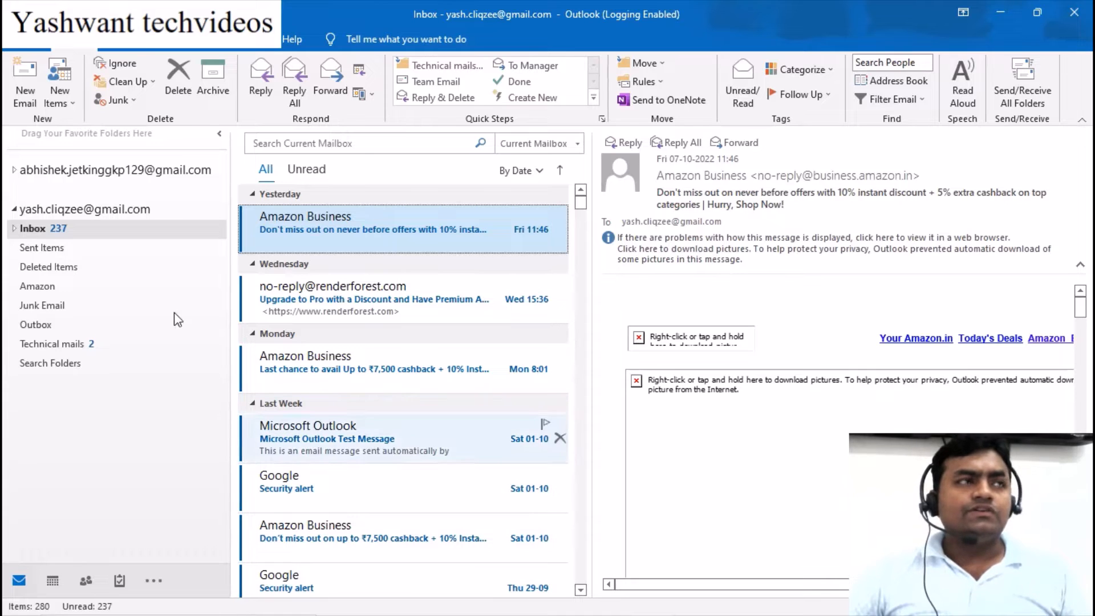
Open the Data Files list in Account Settings and select the second account's .pst file
{"action": "left_click", "coordinate": [22, 49]}
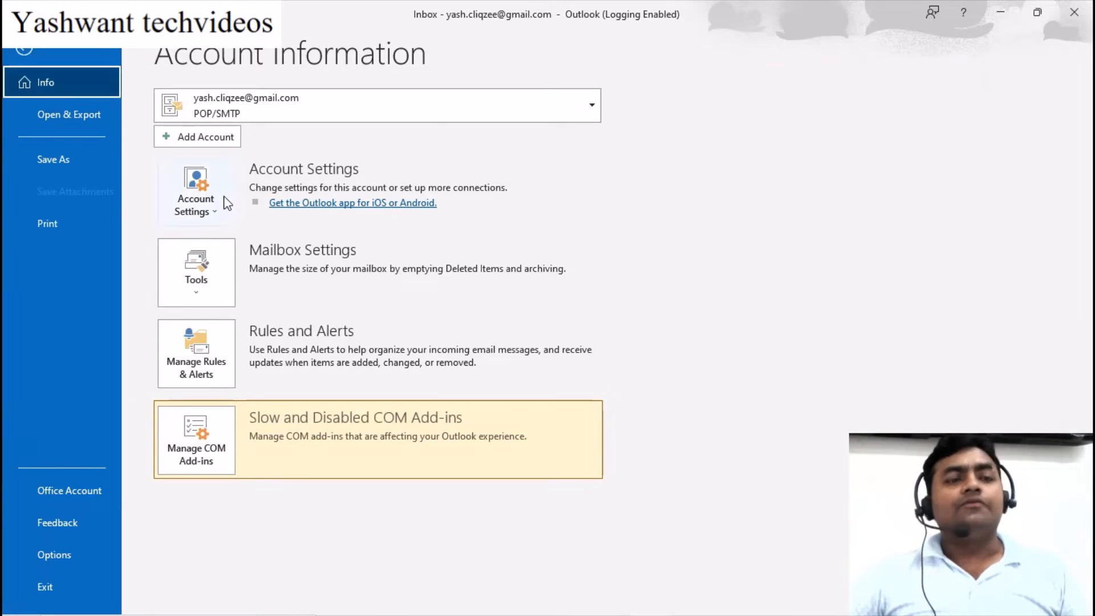
{"action": "left_click", "coordinate": [197, 214]}
{"action": "left_click", "coordinate": [211, 245]}
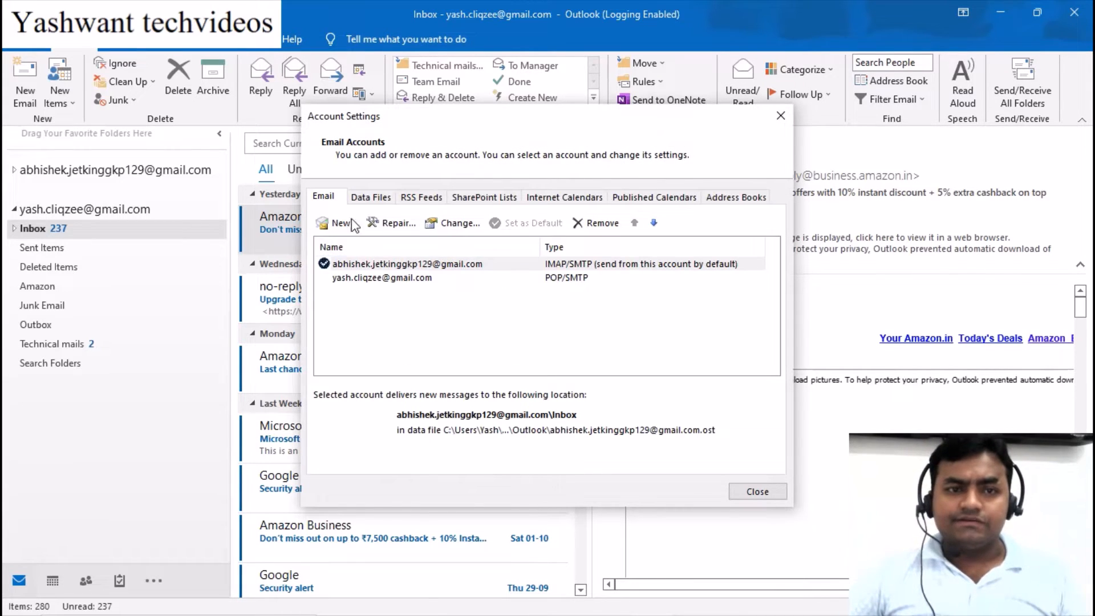
{"action": "left_click", "coordinate": [366, 196]}
{"action": "left_click", "coordinate": [380, 279]}
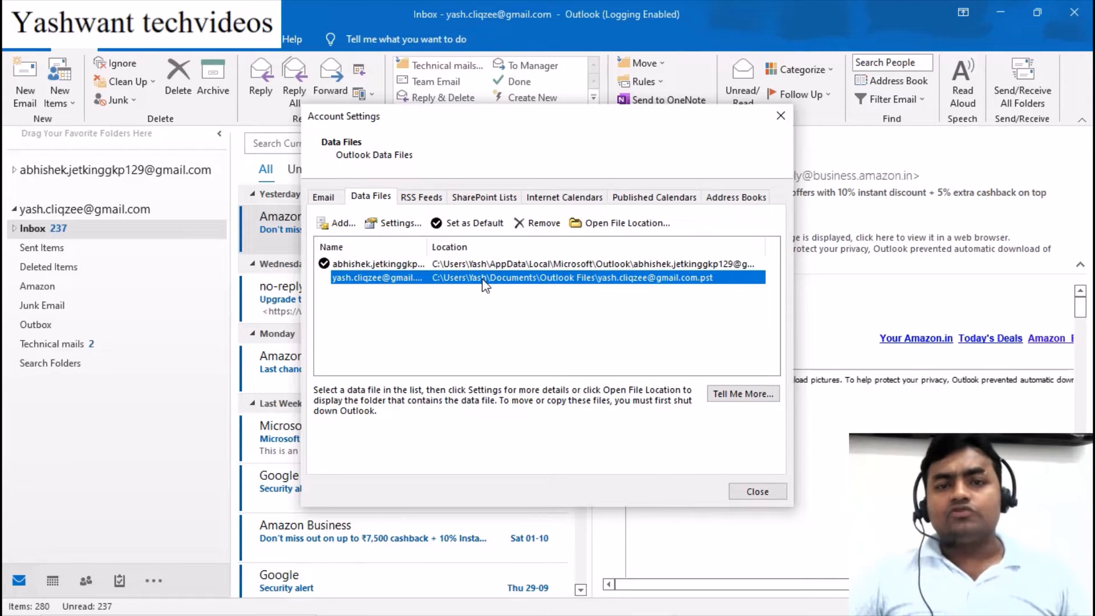
Open the Documents\Outlook Files folder containing the account's 60,281 KB data file
{"action": "left_click", "coordinate": [610, 222]}
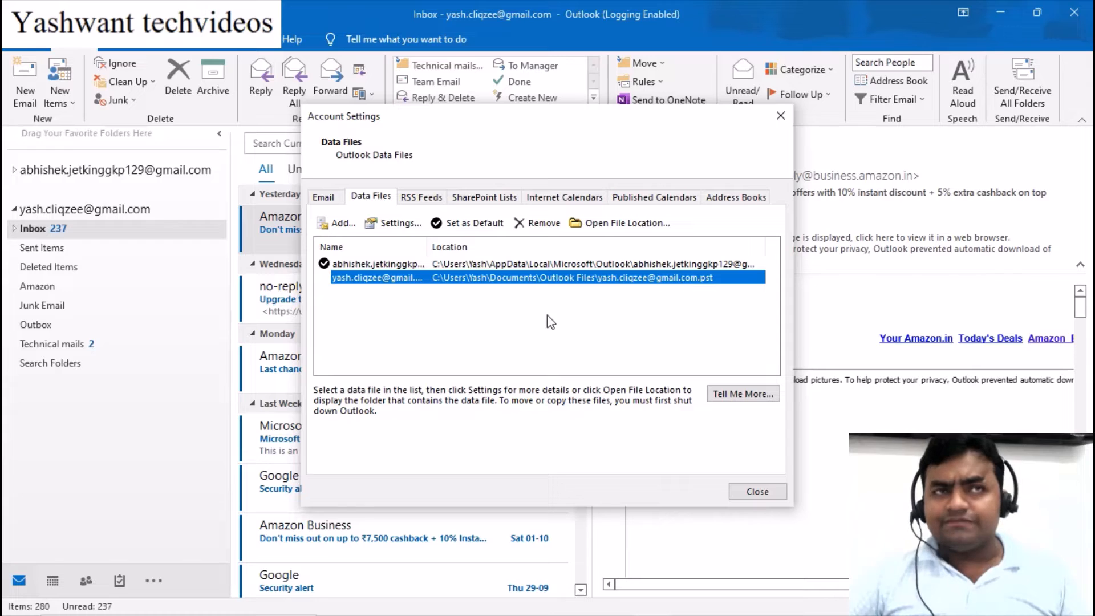
{"action": "key", "text": "super+e"}
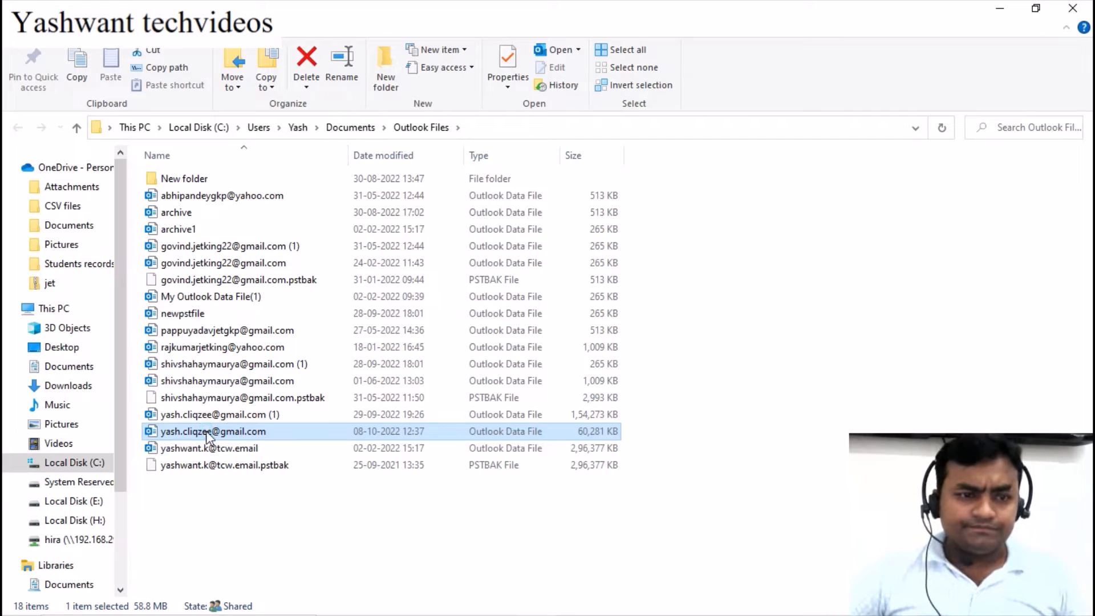
Copy the 58.8 MB .pst file and open a new File Explorer window at Quick access
{"action": "right_click", "coordinate": [203, 432]}
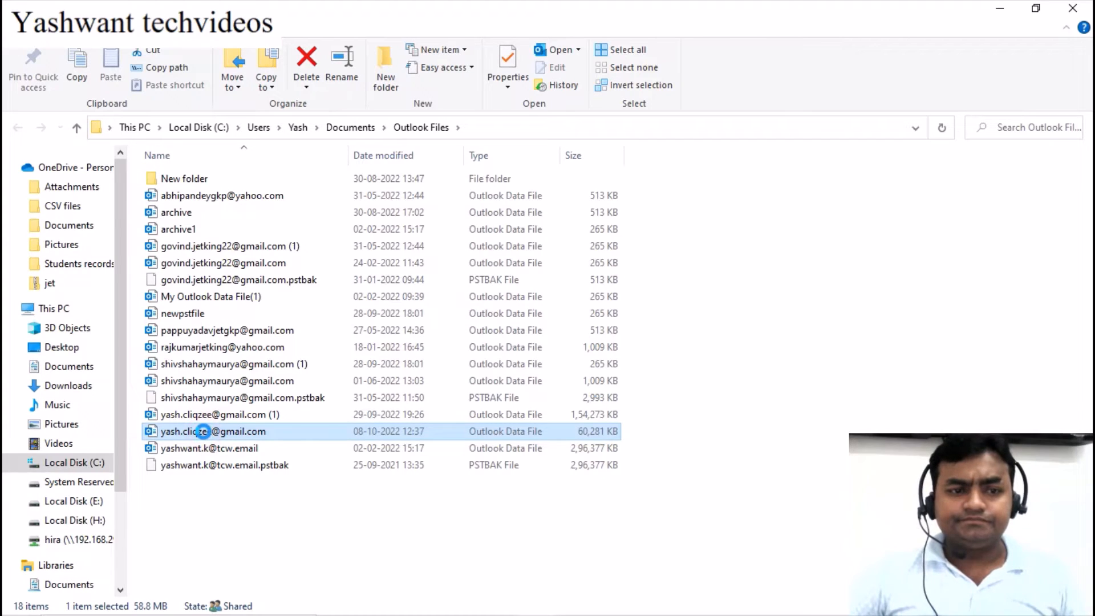
{"action": "left_click", "coordinate": [57, 337]}
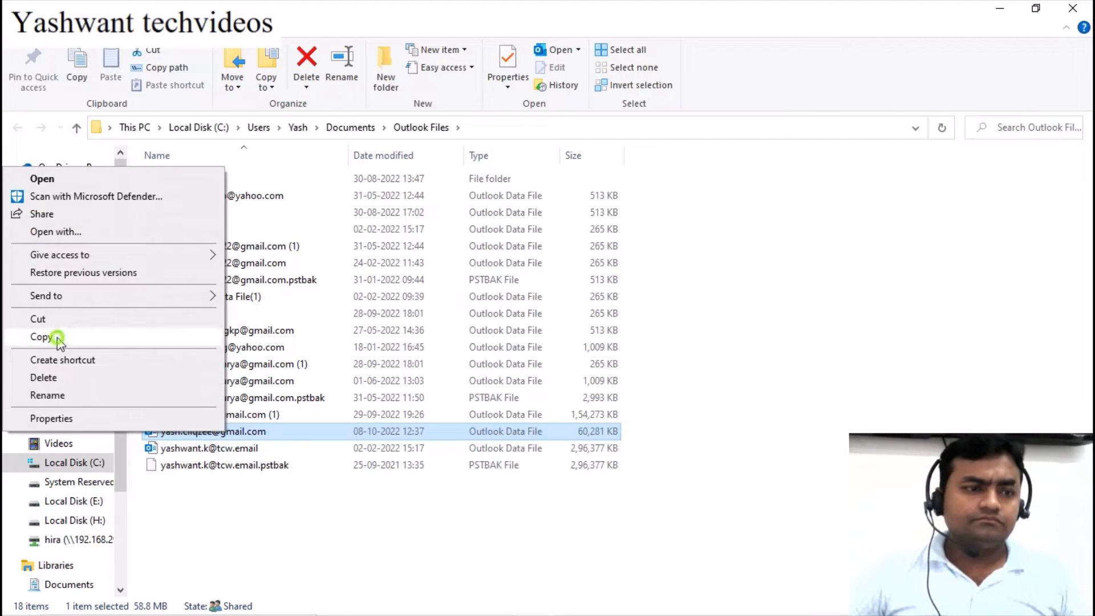
{"action": "left_click", "coordinate": [999, 8]}
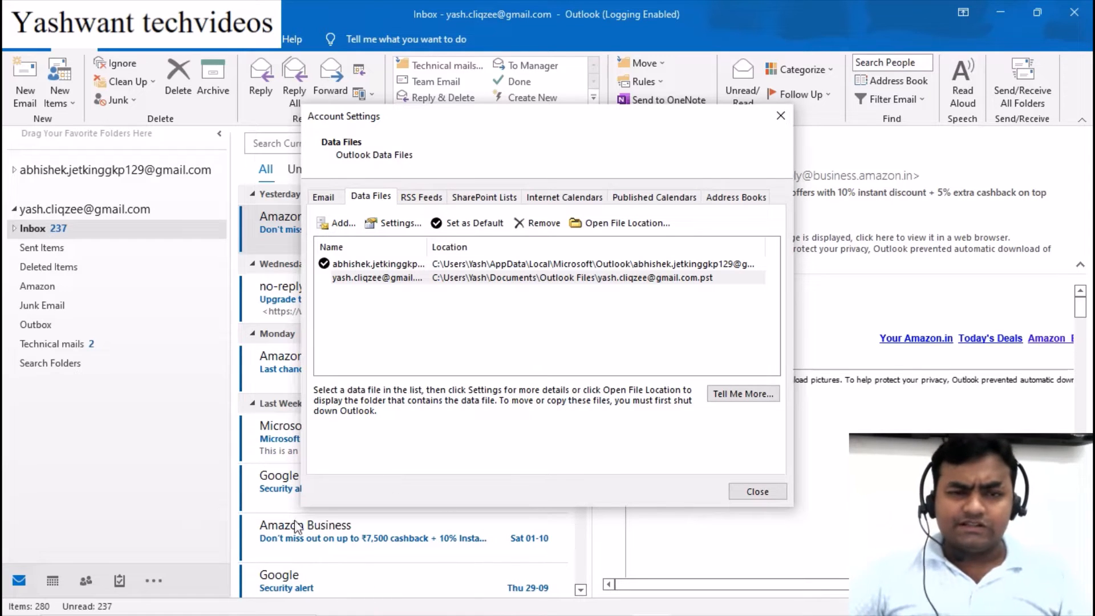
{"action": "key", "text": "super"}
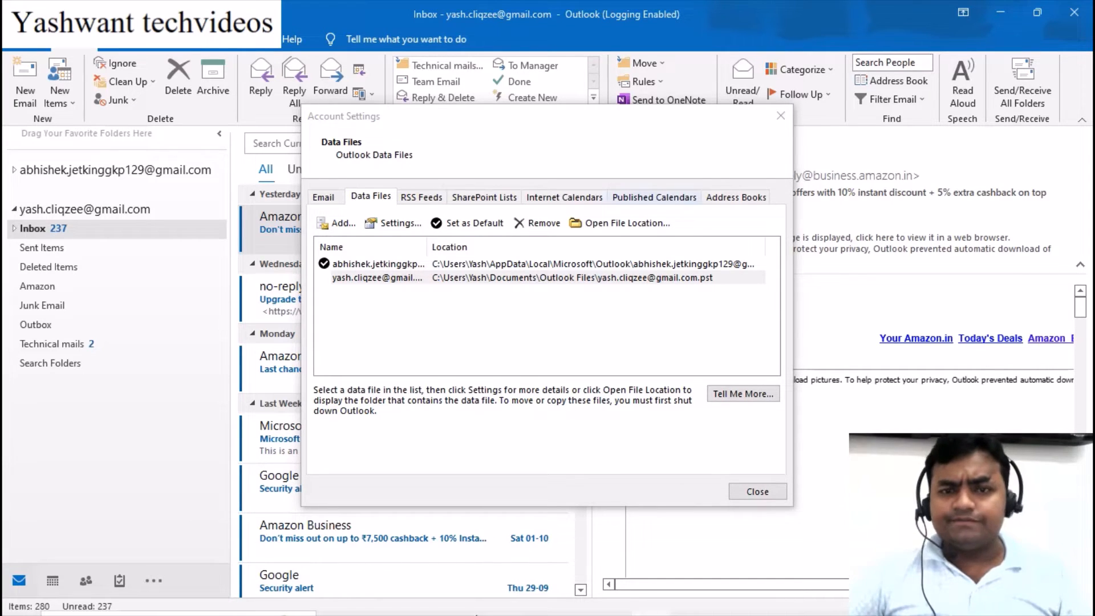
{"action": "left_click", "coordinate": [447, 615]}
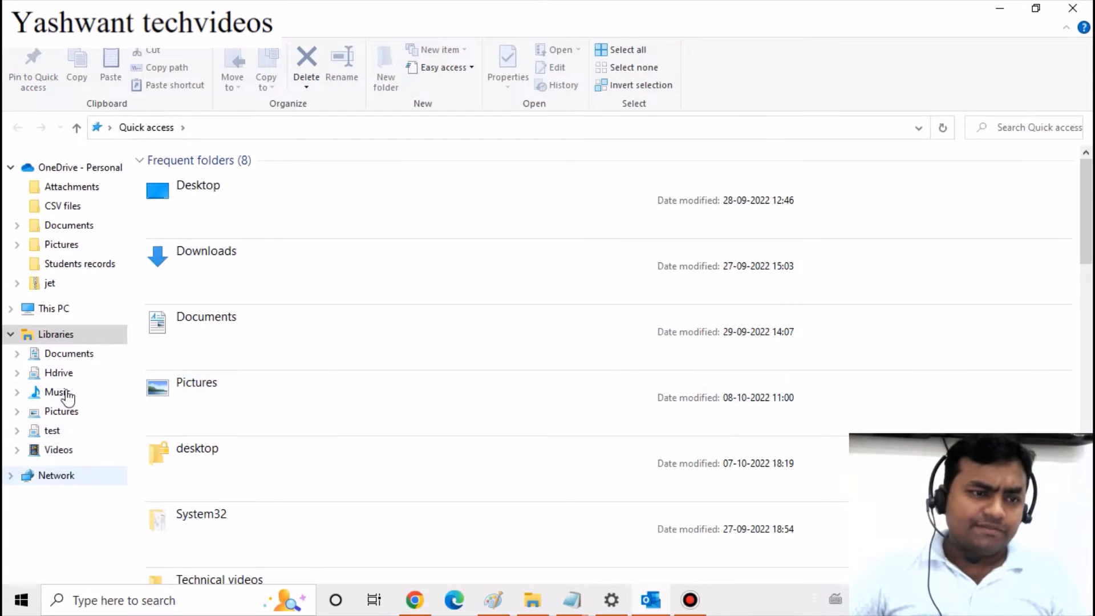
Paste the copied data file into Local Disk (C:), raising an administrator-permission prompt
{"action": "left_click", "coordinate": [52, 308]}
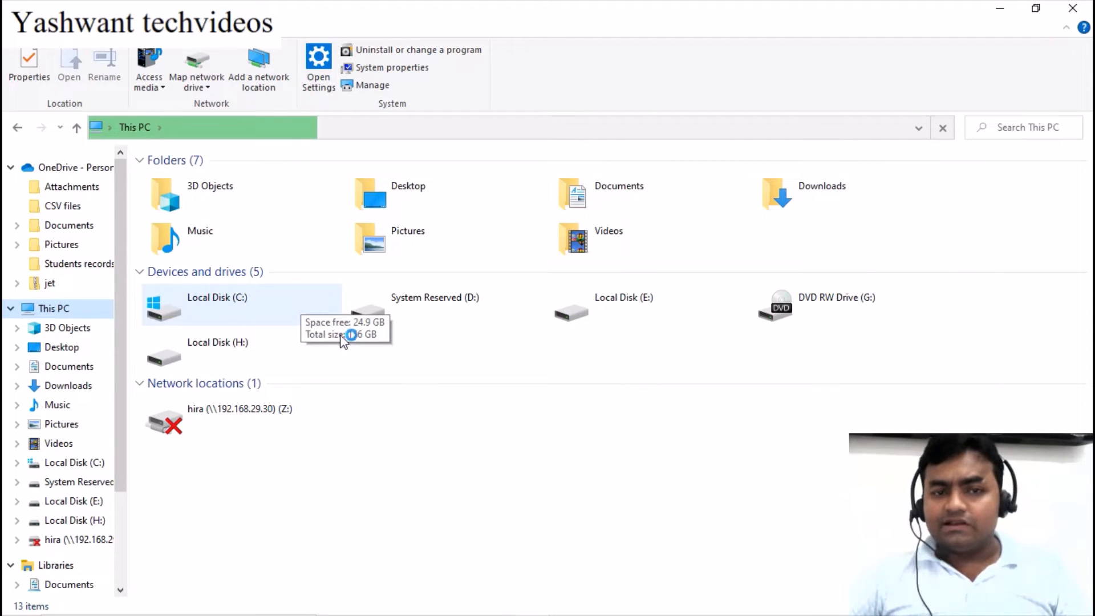
{"action": "left_click", "coordinate": [241, 302]}
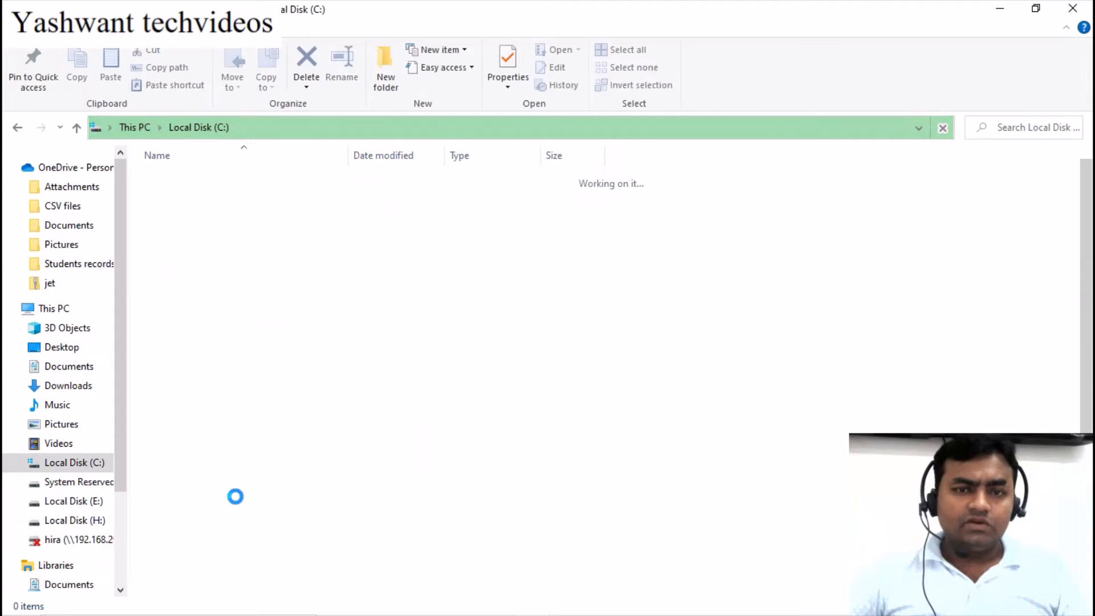
{"action": "scroll", "coordinate": [411, 504], "scroll_direction": "down", "scroll_amount": 1}
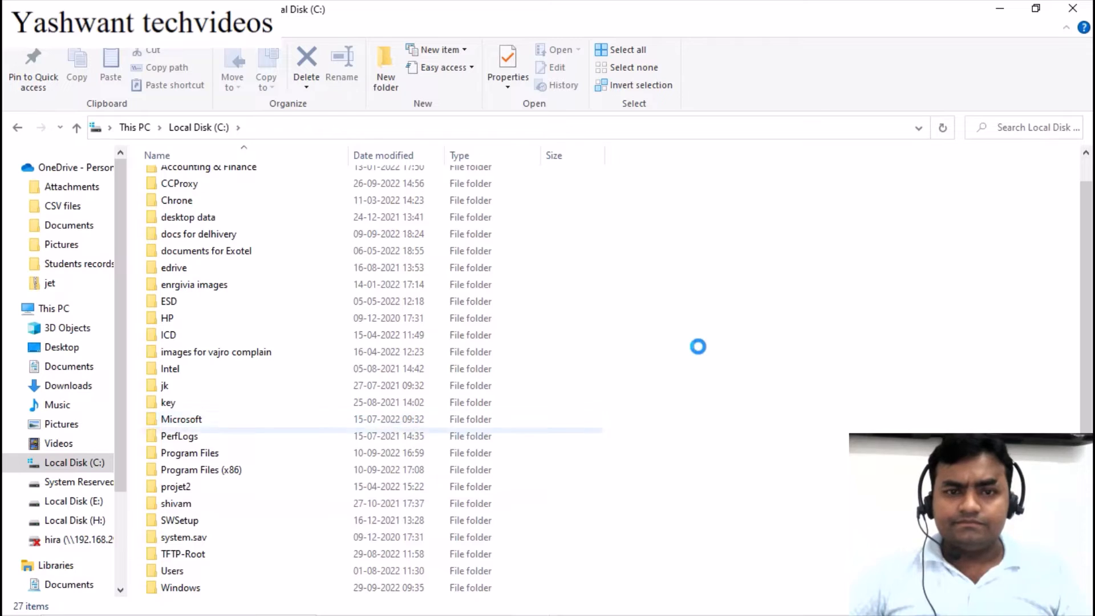
{"action": "right_click", "coordinate": [741, 324]}
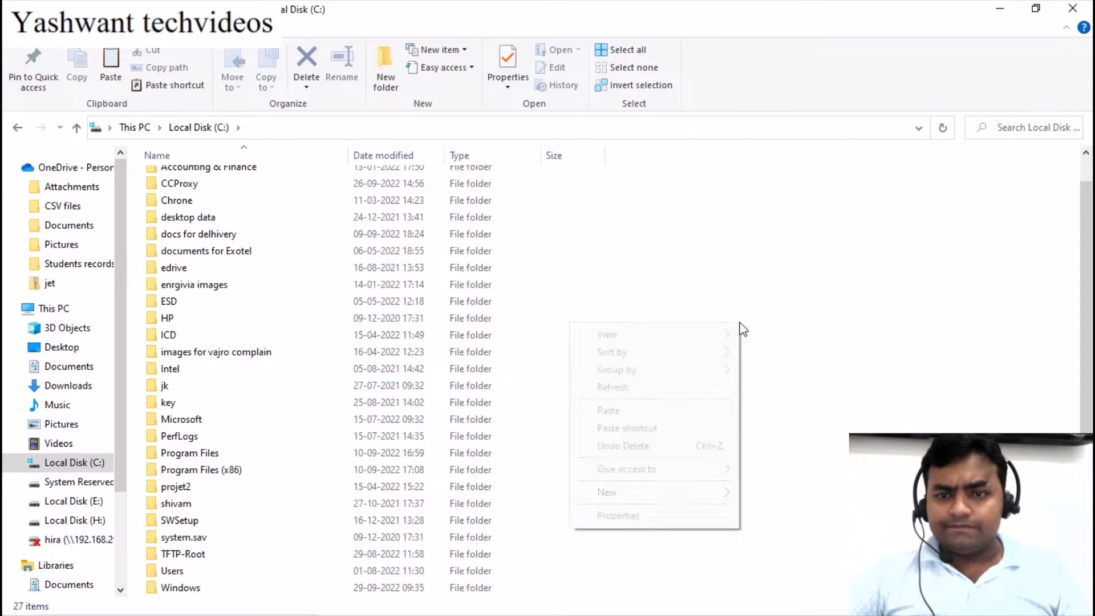
{"action": "left_click", "coordinate": [608, 410]}
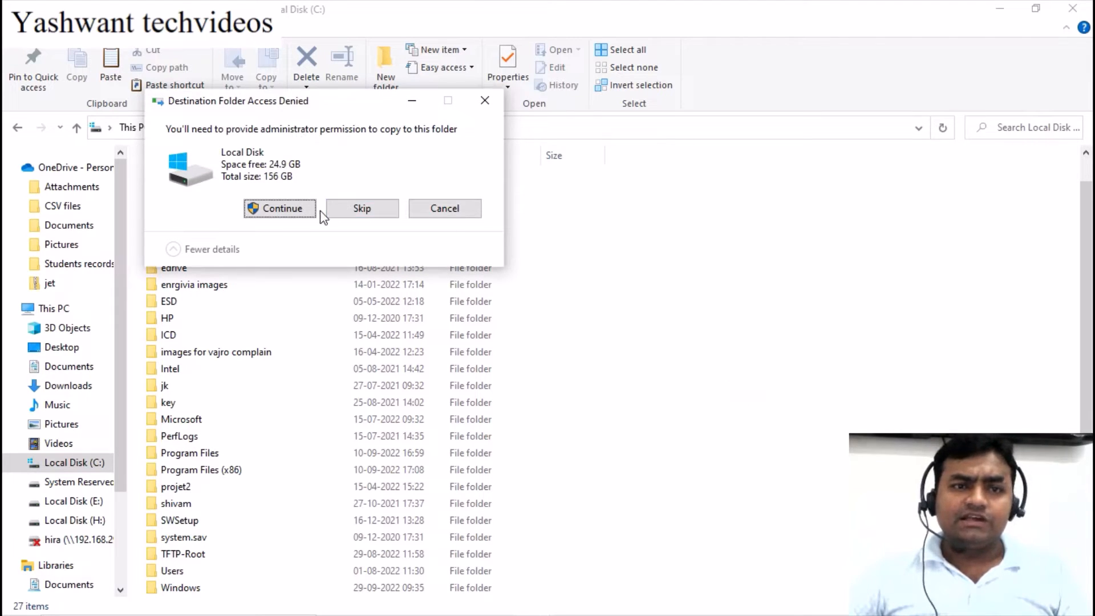
Approve the admin copy, close Outlook's Account Settings to release the file, and retry
{"action": "left_click", "coordinate": [281, 209]}
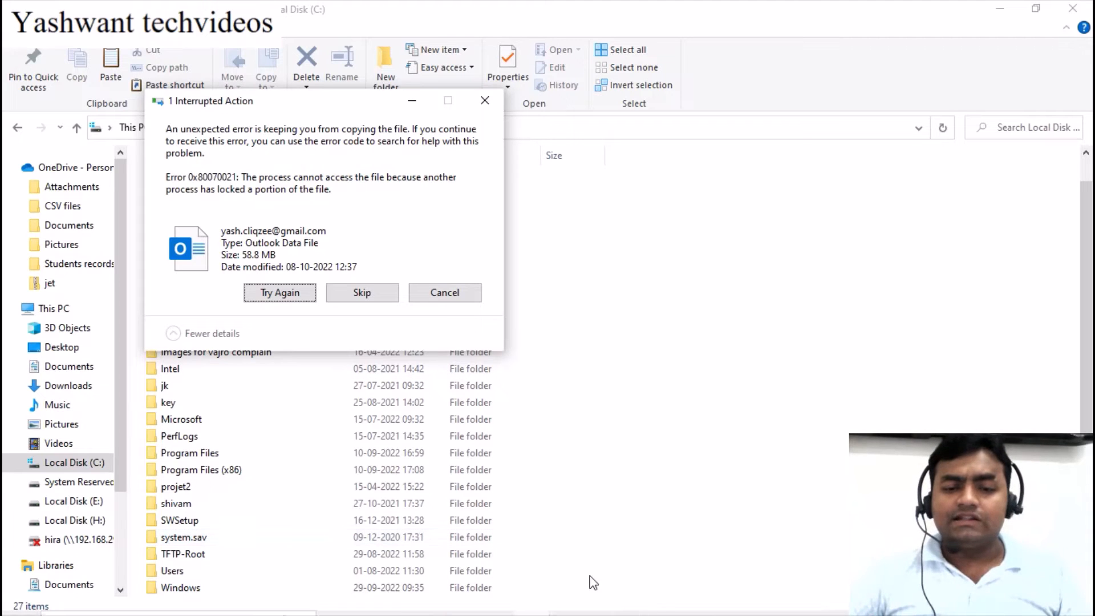
{"action": "mouse_move", "coordinate": [586, 609]}
{"action": "left_click", "coordinate": [658, 598]}
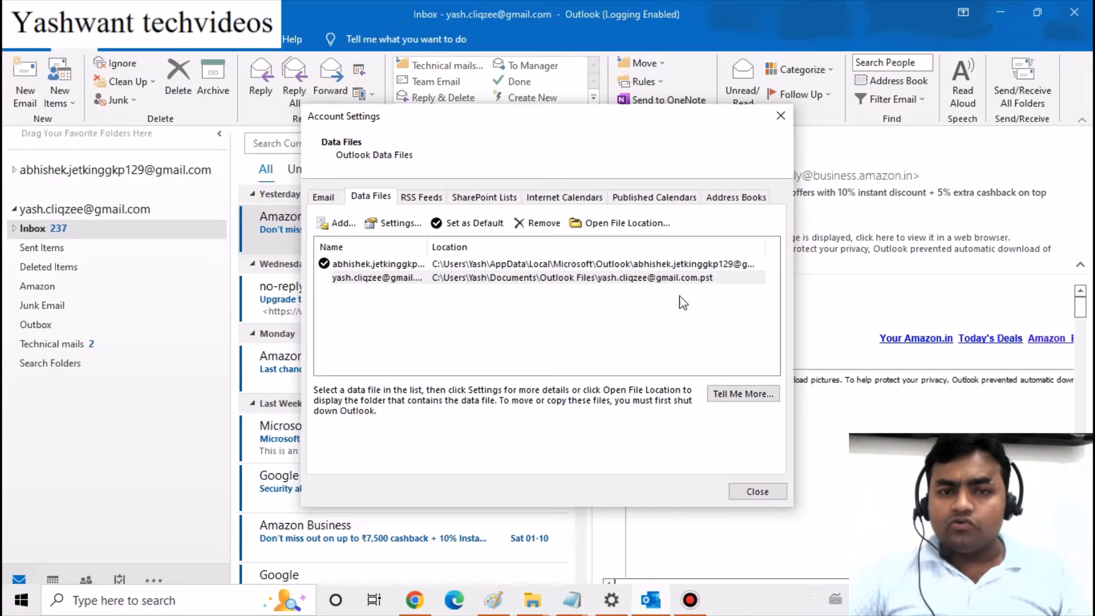
{"action": "left_click", "coordinate": [751, 485]}
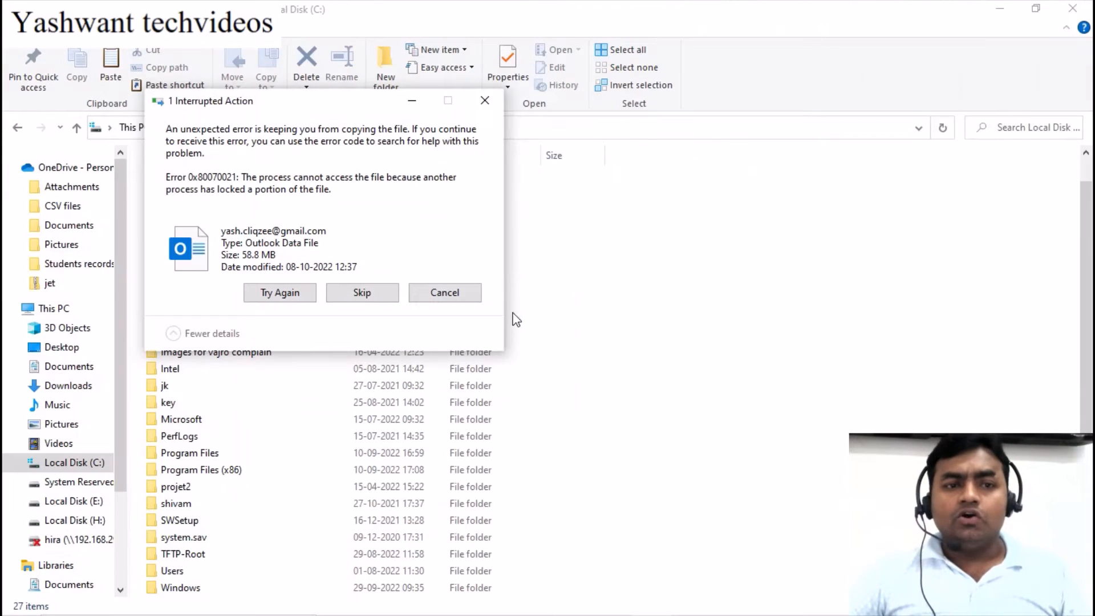
{"action": "left_click", "coordinate": [288, 297]}
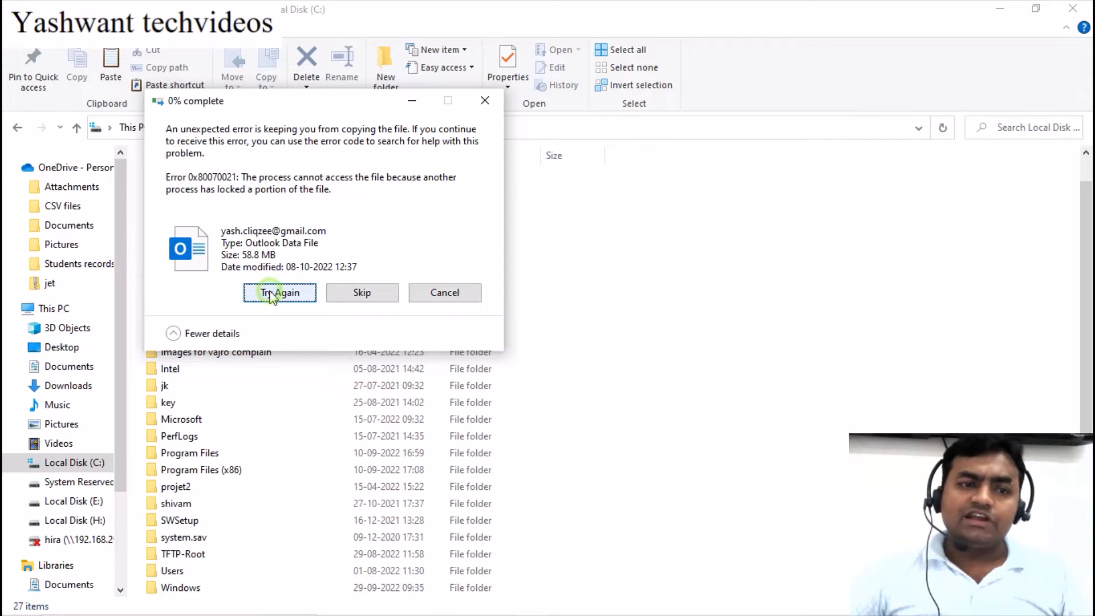
Finish copying the data file into C:\outlook backup, then close File Explorer
{"action": "left_click", "coordinate": [273, 294]}
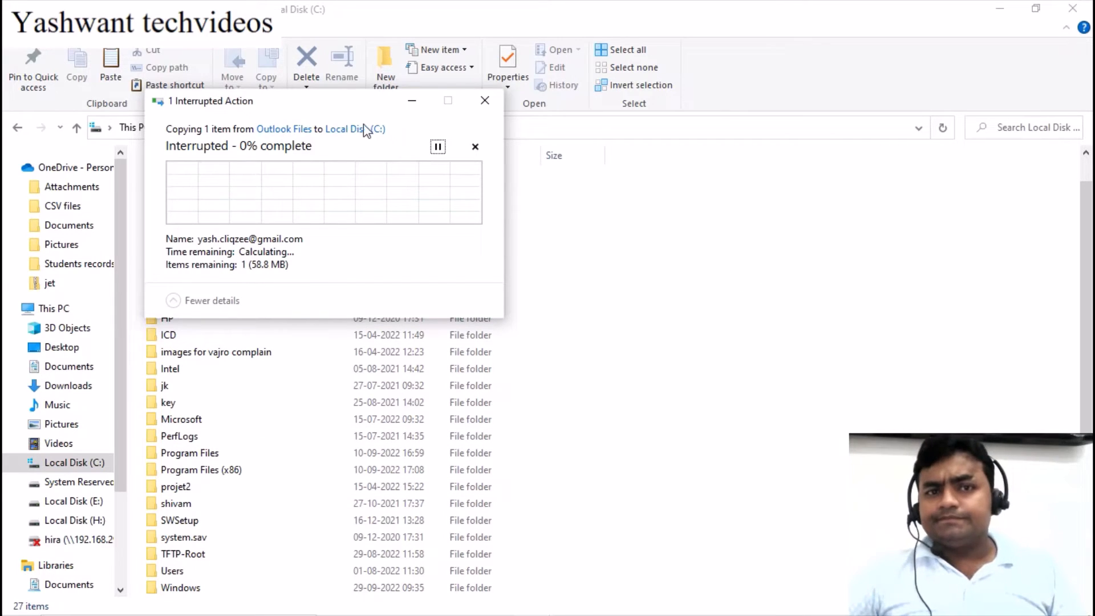
{"action": "left_click_drag", "start_coordinate": [302, 103], "coordinate": [828, 73]}
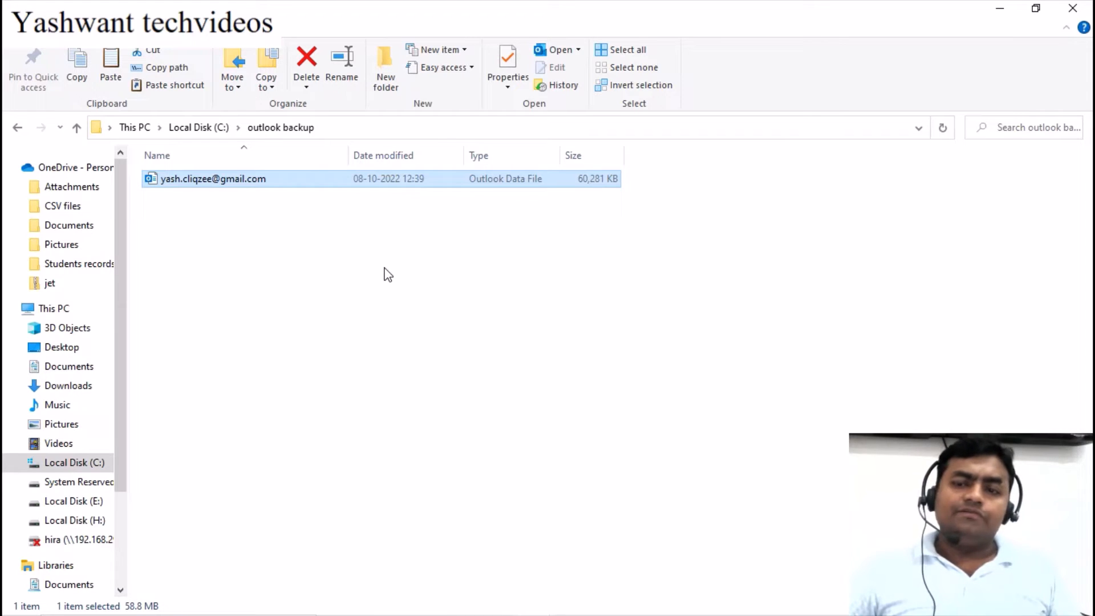
{"action": "left_click", "coordinate": [1072, 8]}
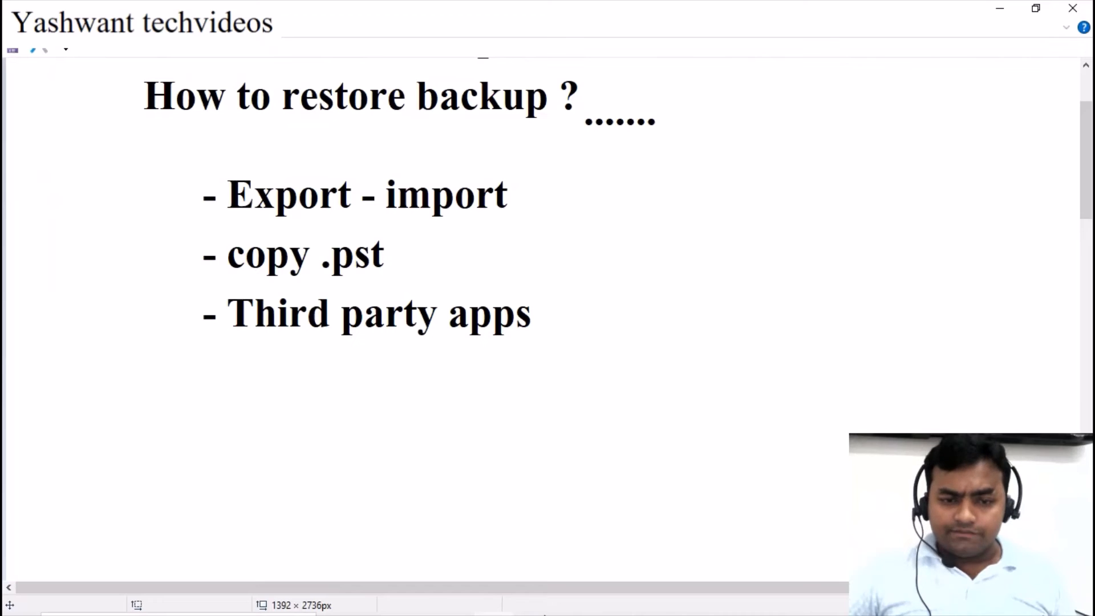
Search 'outloo' from the Start menu to relaunch Outlook
{"action": "mouse_move", "coordinate": [544, 614]}
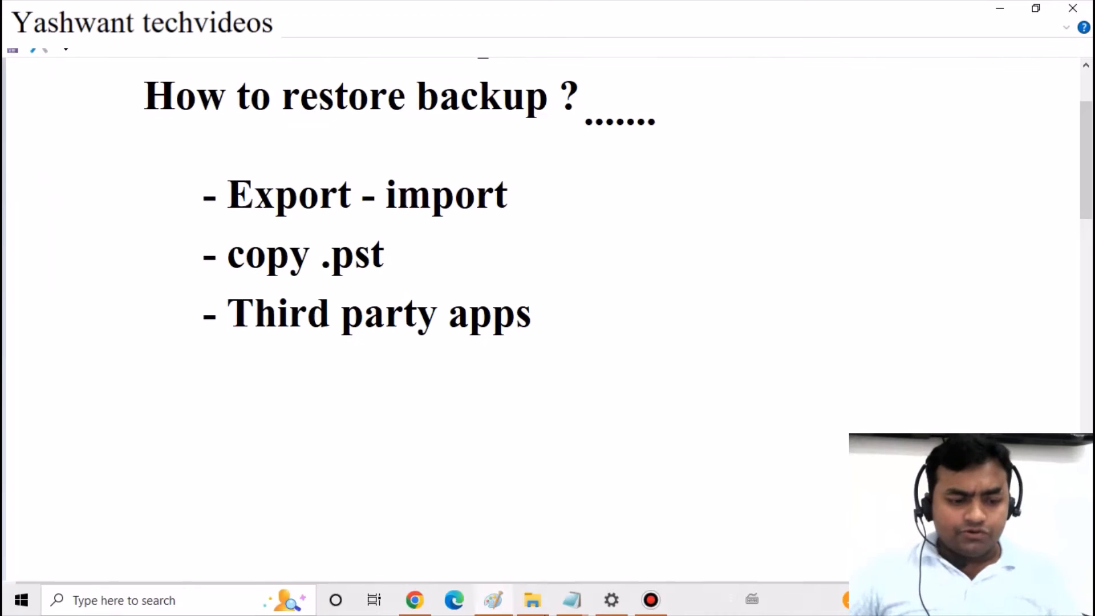
{"action": "left_click", "coordinate": [22, 609]}
{"action": "left_click", "coordinate": [22, 612]}
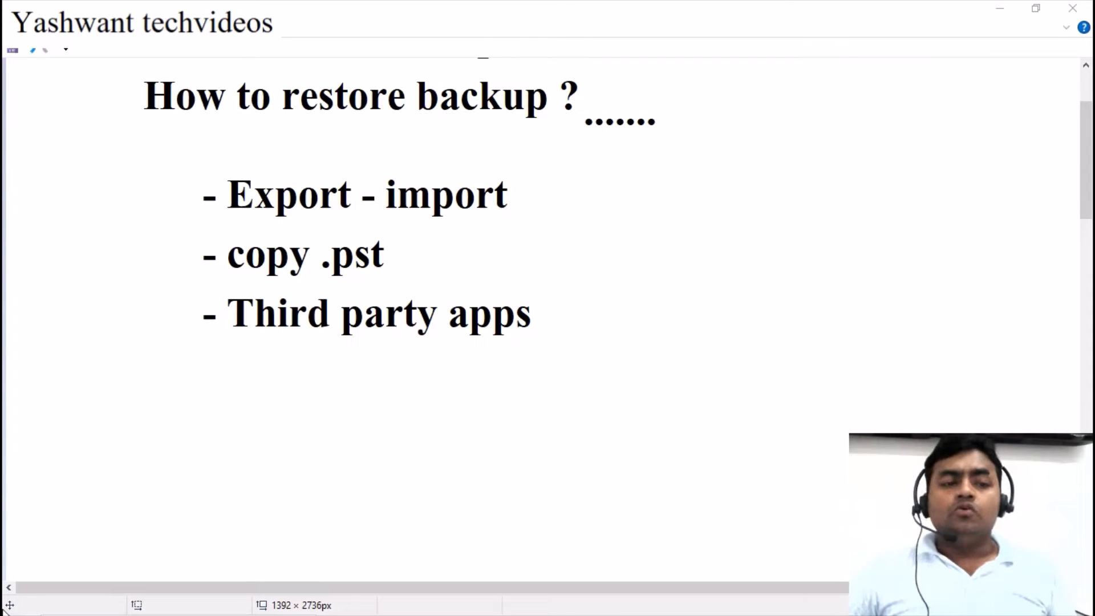
{"action": "mouse_move", "coordinate": [3, 609]}
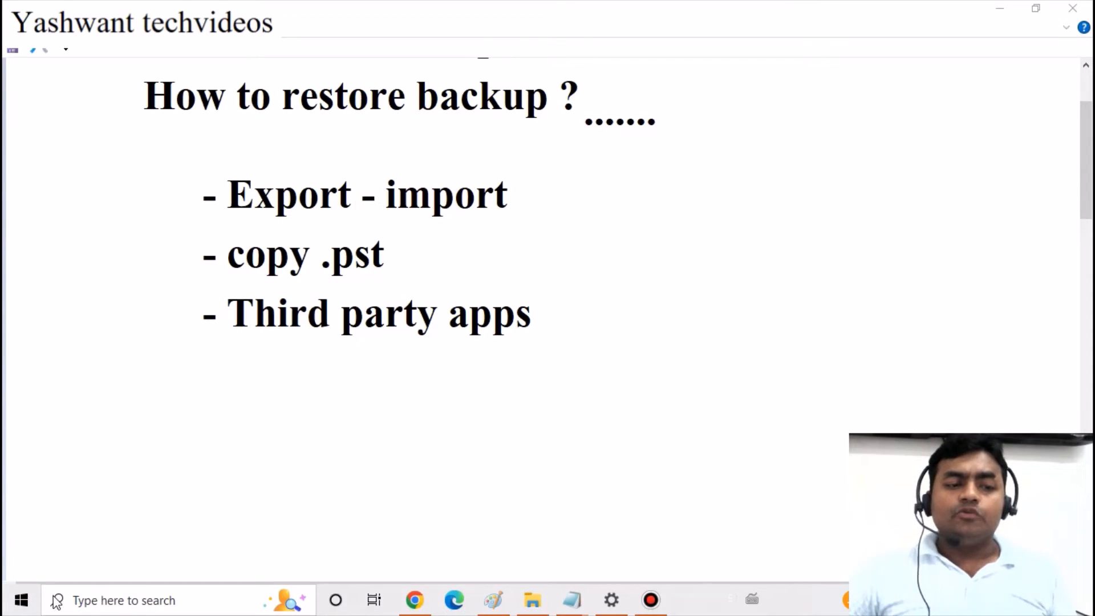
{"action": "left_click", "coordinate": [5, 610]}
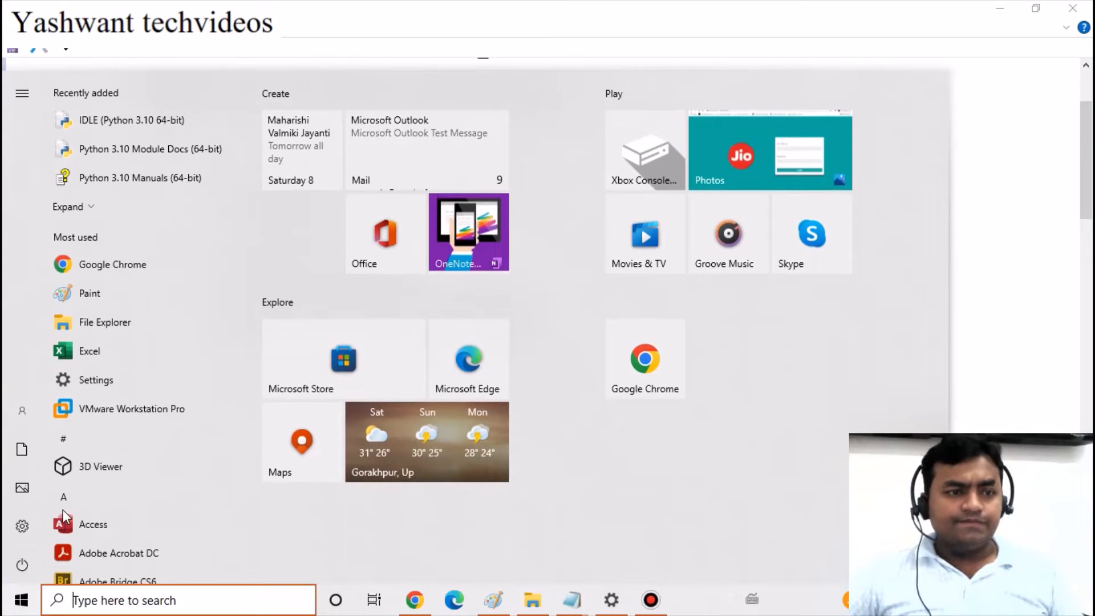
{"action": "left_click", "coordinate": [123, 602]}
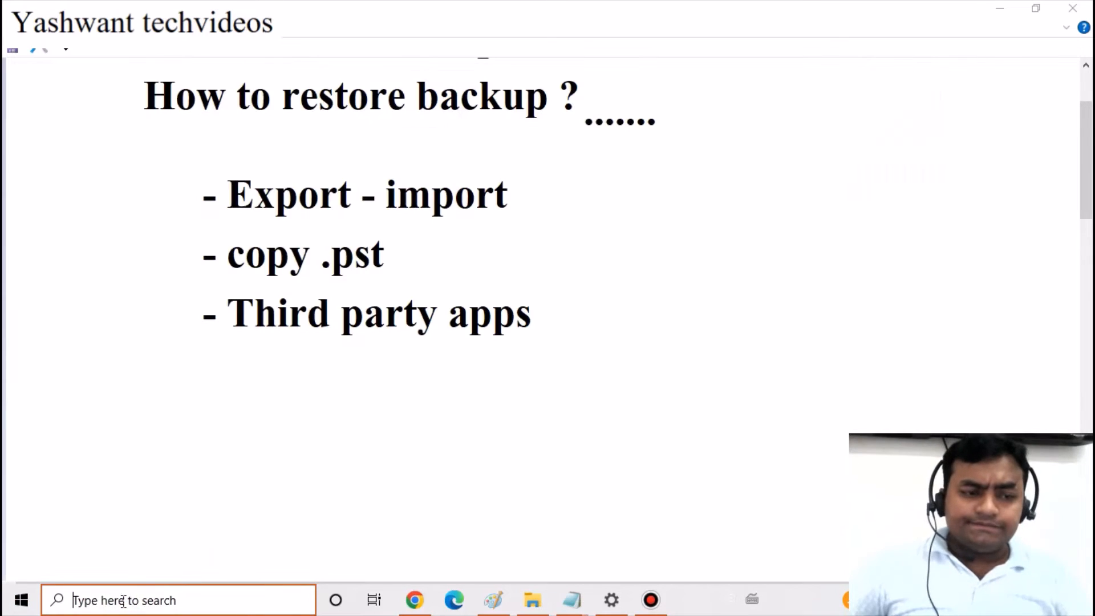
{"action": "type", "text": "o"}
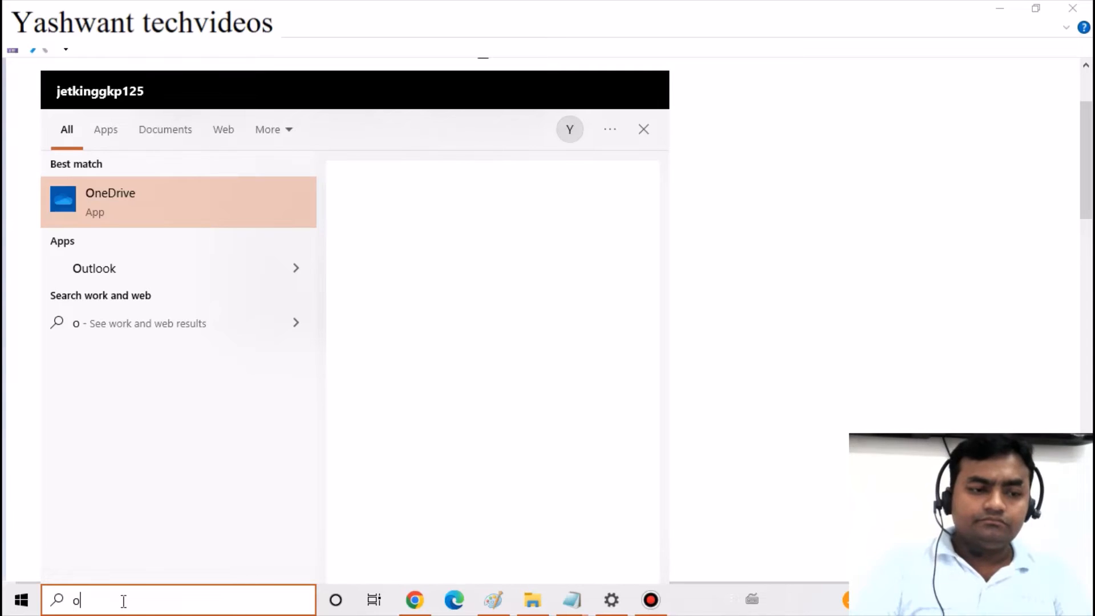
{"action": "type", "text": "utloo"}
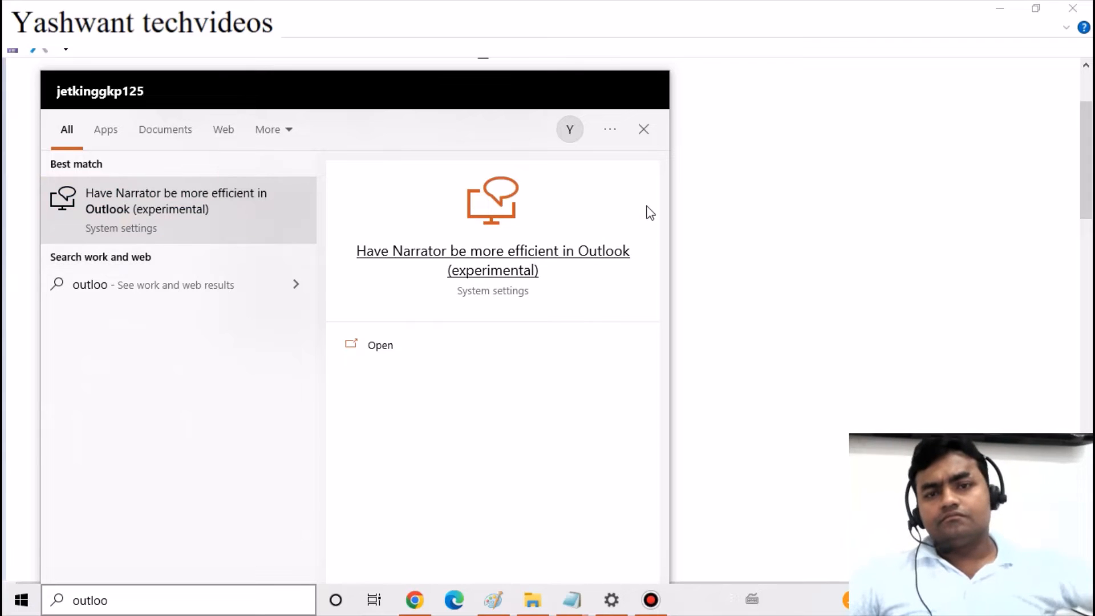
{"action": "left_click", "coordinate": [643, 128]}
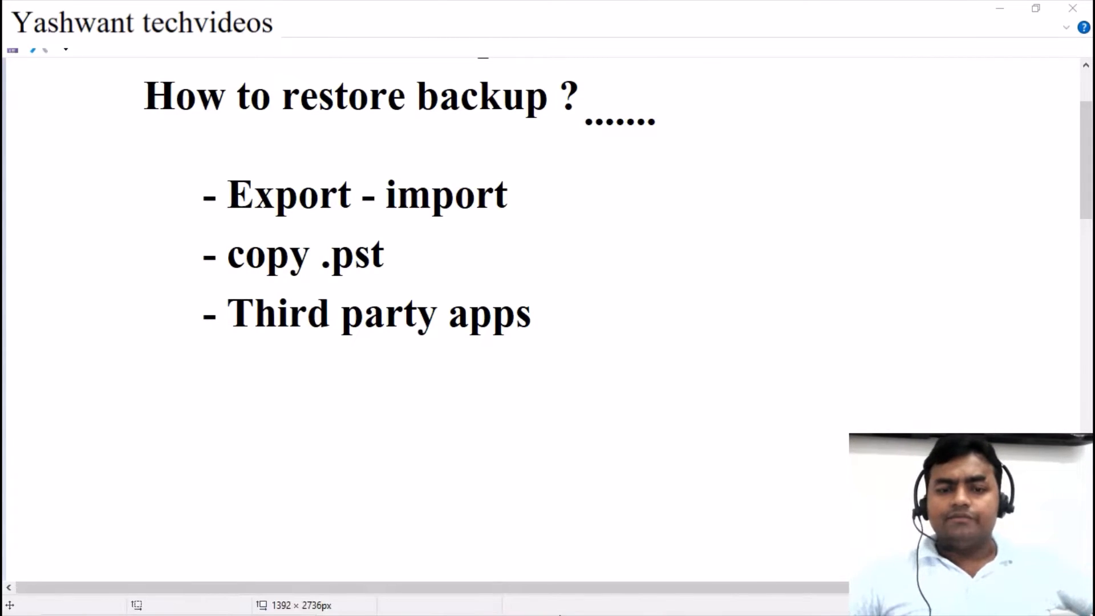
{"action": "mouse_move", "coordinate": [689, 614]}
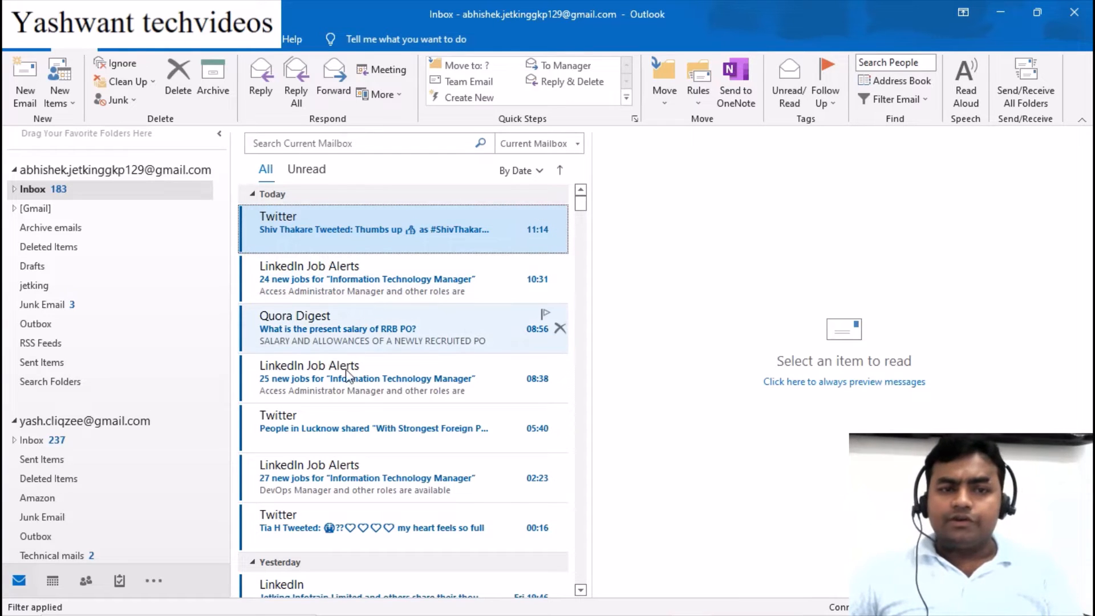
Select all messages in the second account's Inbox and delete them
{"action": "left_click", "coordinate": [15, 170]}
{"action": "left_click", "coordinate": [54, 229]}
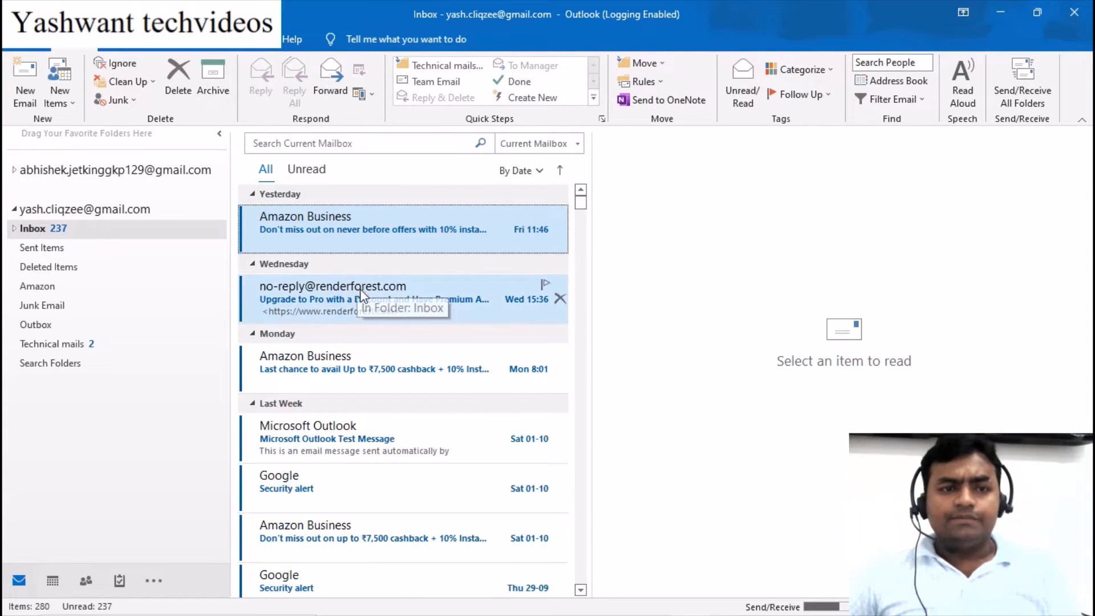
{"action": "left_click", "coordinate": [357, 352], "text": "ctrl"}
{"action": "left_click", "coordinate": [495, 458], "text": "ctrl"}
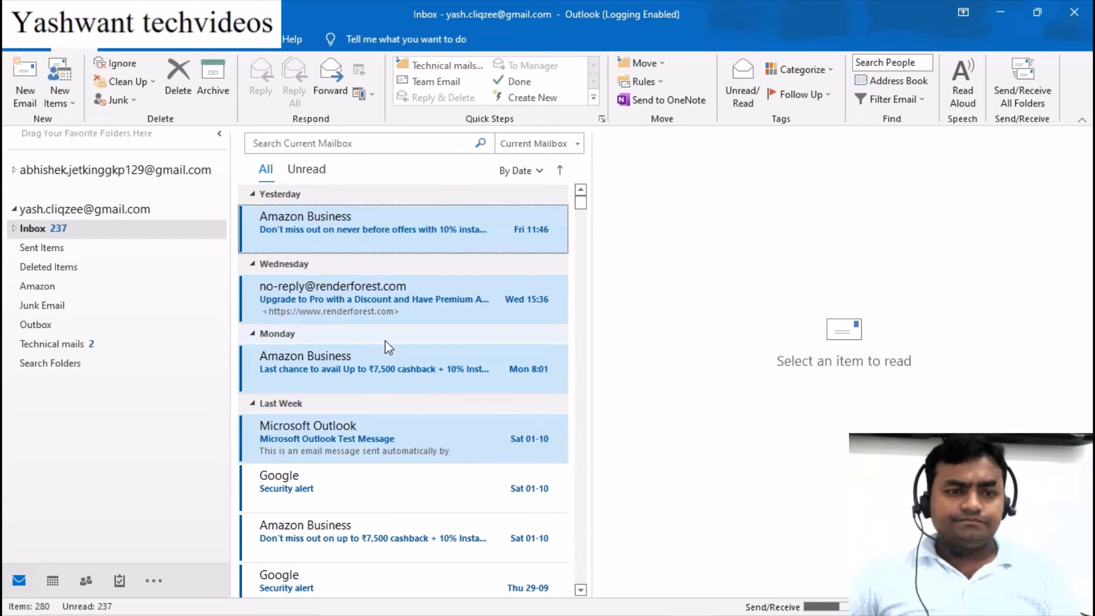
{"action": "left_click", "coordinate": [378, 317]}
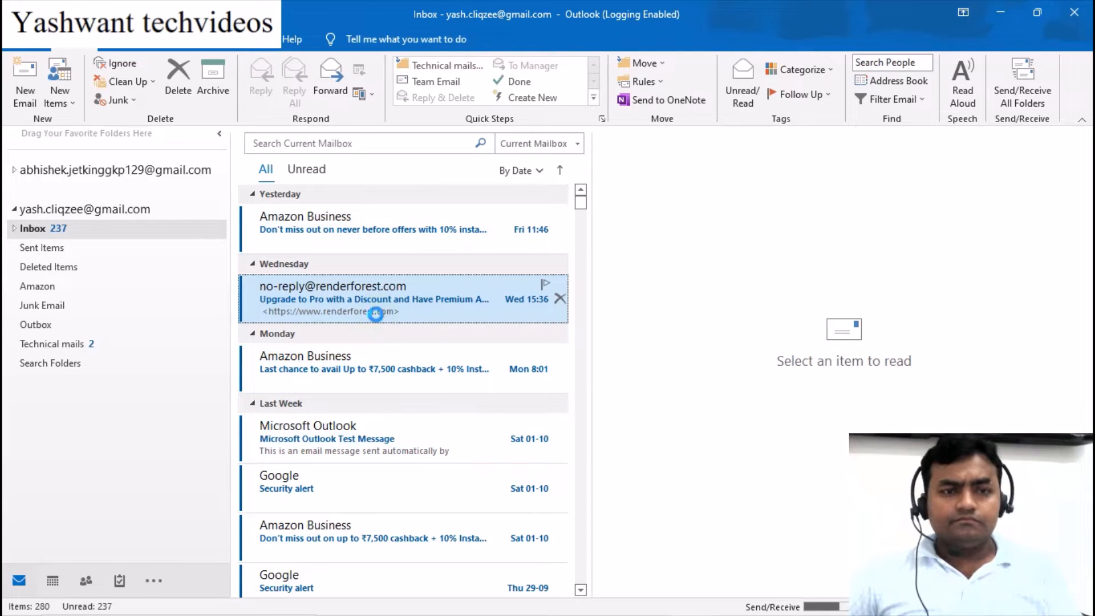
{"action": "key", "text": "ctrl+a"}
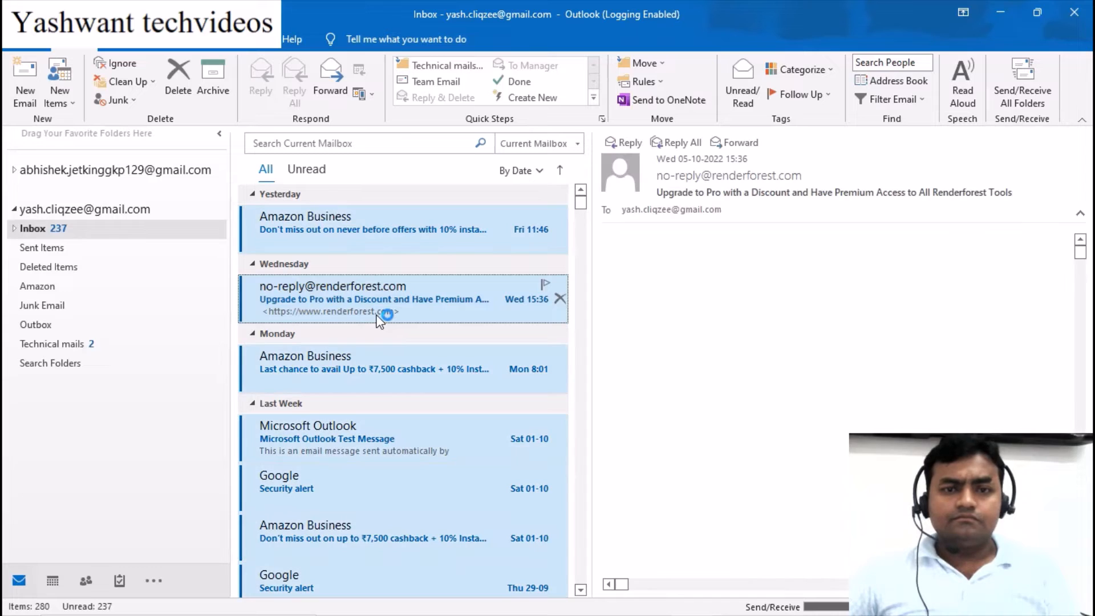
{"action": "left_click", "coordinate": [183, 81]}
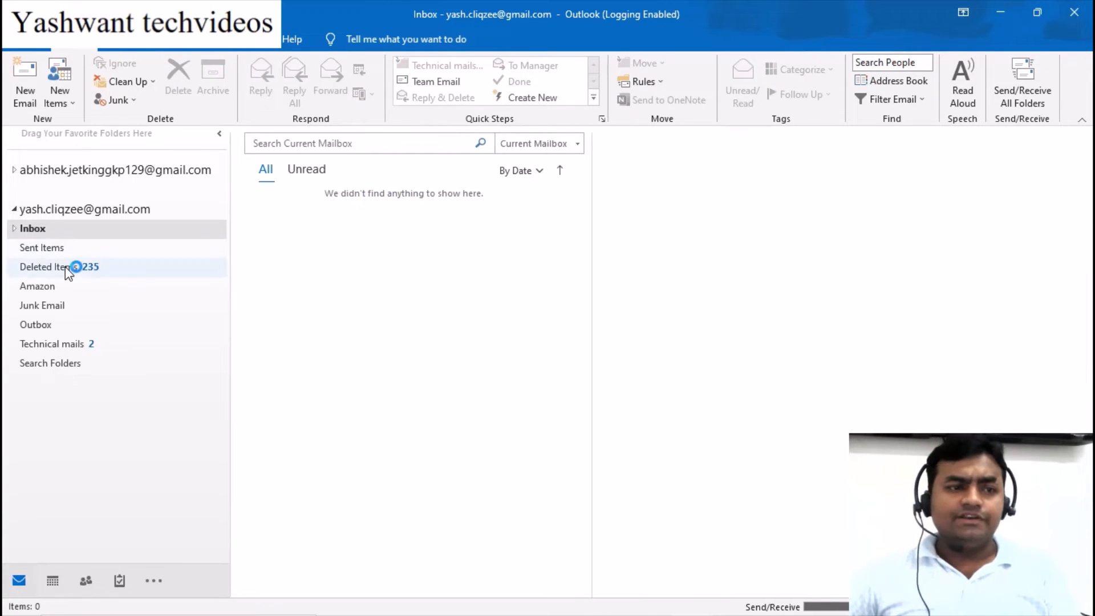
Permanently delete everything in Deleted Items, then show the Account Information page
{"action": "left_click", "coordinate": [66, 266]}
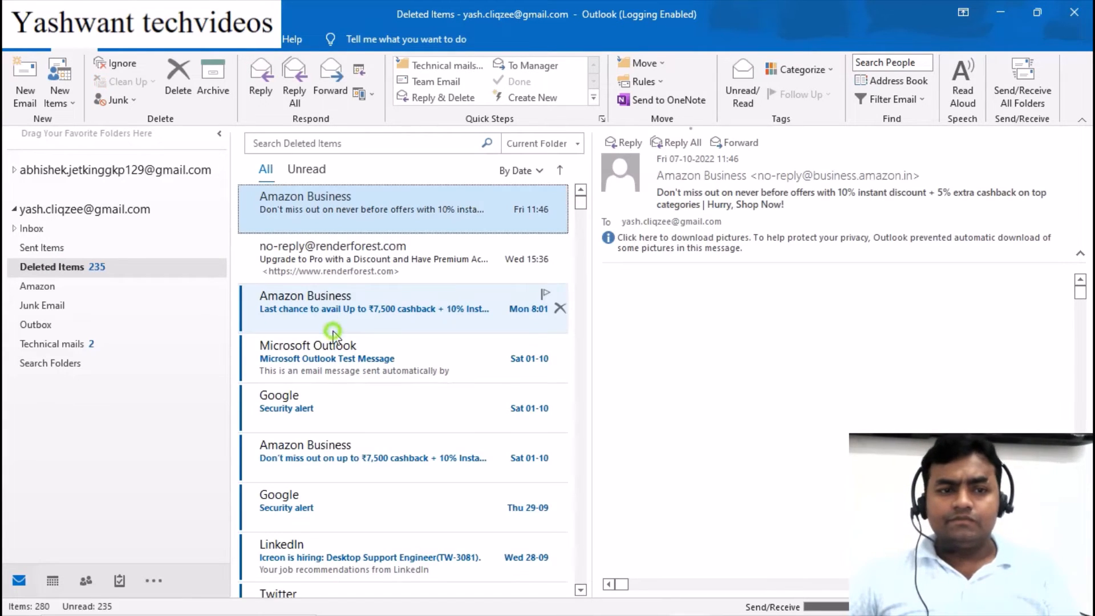
{"action": "left_click", "coordinate": [334, 330]}
{"action": "key", "text": "ctrl+a"}
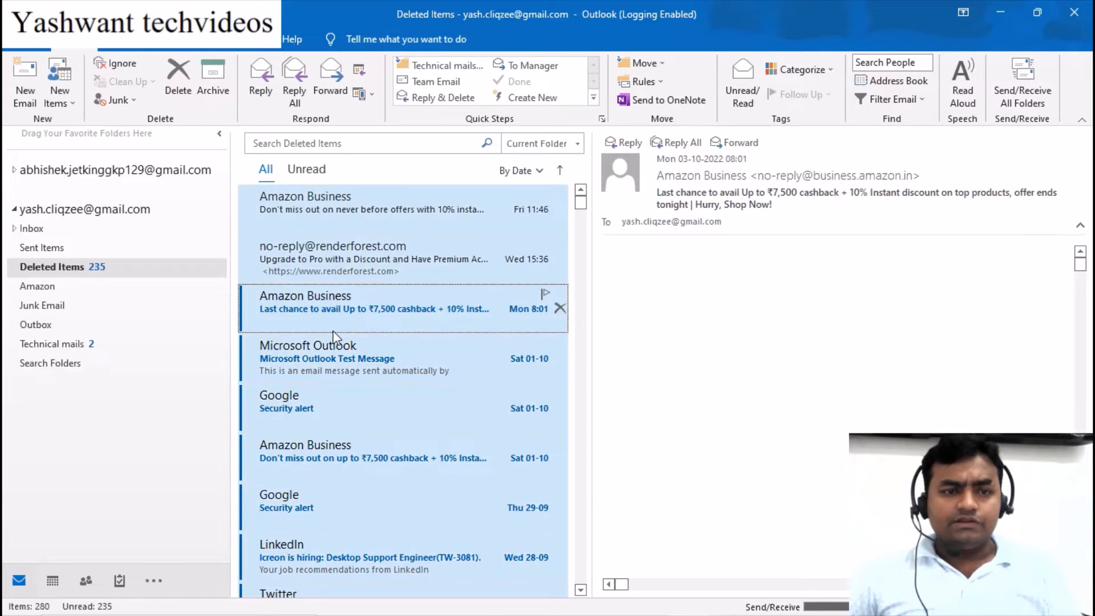
{"action": "left_click", "coordinate": [176, 80]}
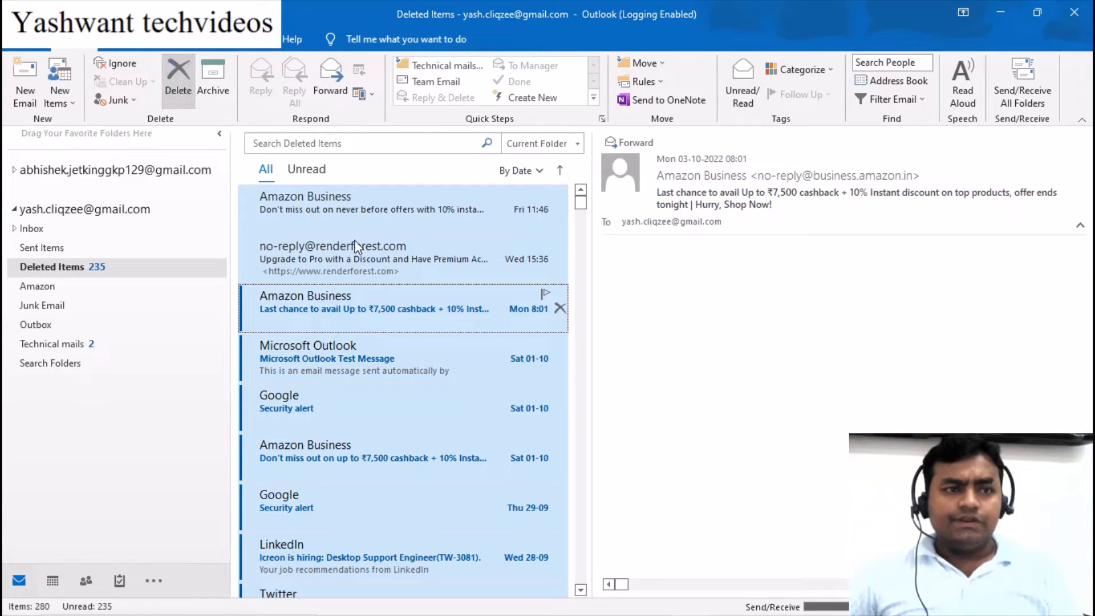
{"action": "left_click", "coordinate": [506, 362]}
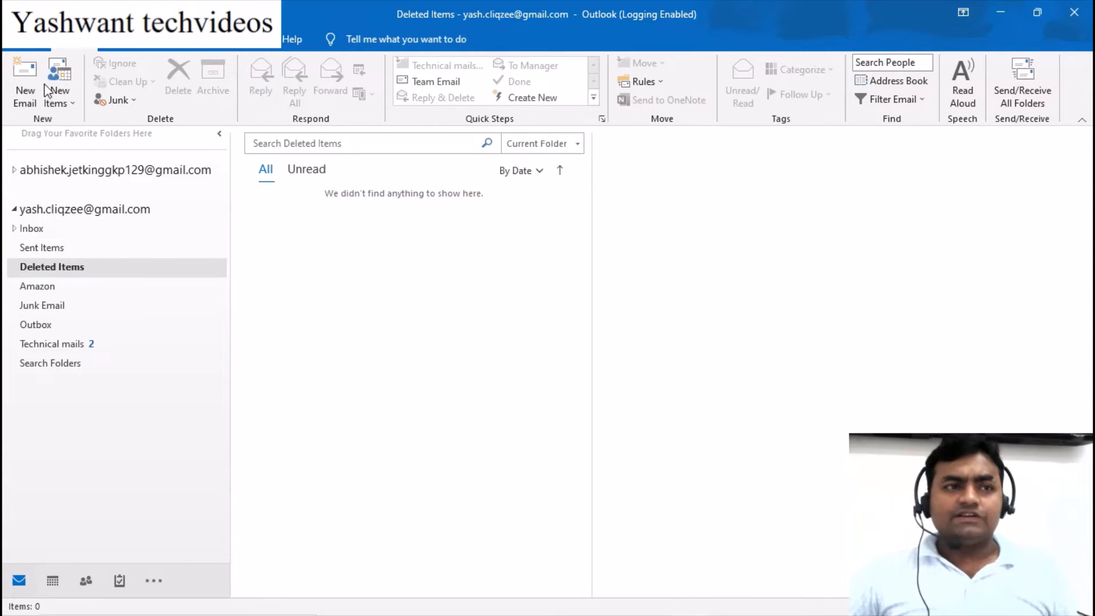
{"action": "left_click", "coordinate": [28, 49]}
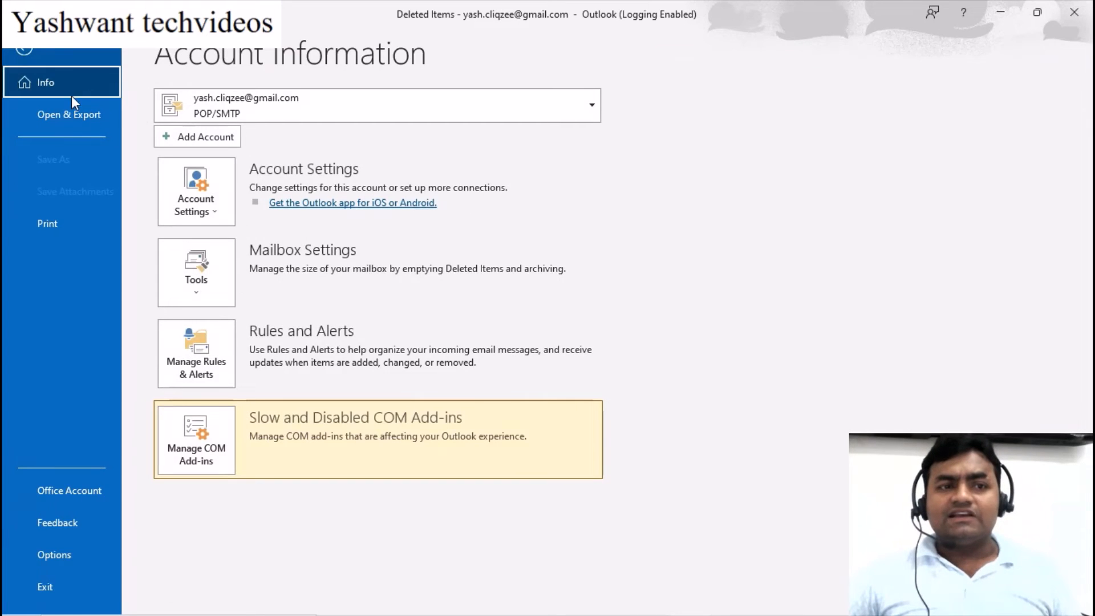
From the Account Settings Data Files list, open the folder holding the second account's .pst file
{"action": "left_click", "coordinate": [200, 209]}
{"action": "left_click", "coordinate": [213, 239]}
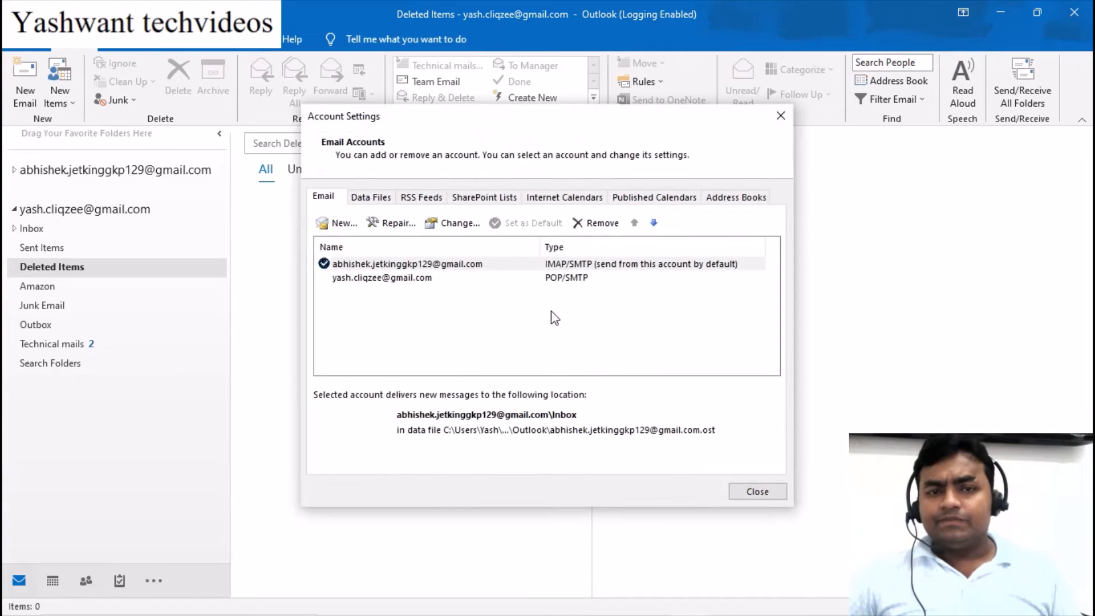
{"action": "left_click", "coordinate": [402, 278]}
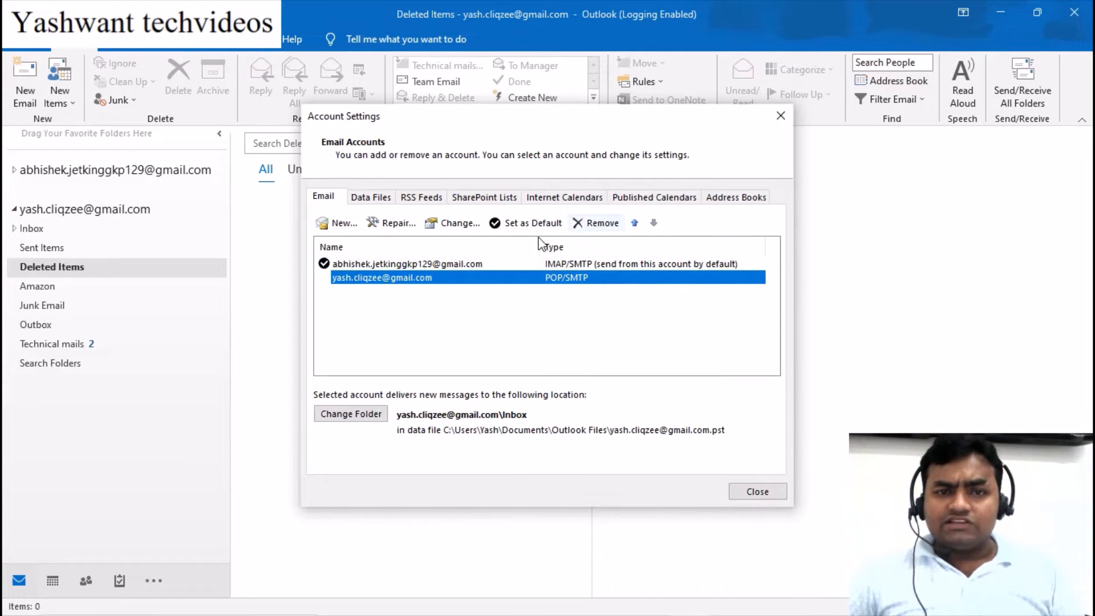
{"action": "left_click", "coordinate": [371, 200]}
{"action": "left_click", "coordinate": [386, 279]}
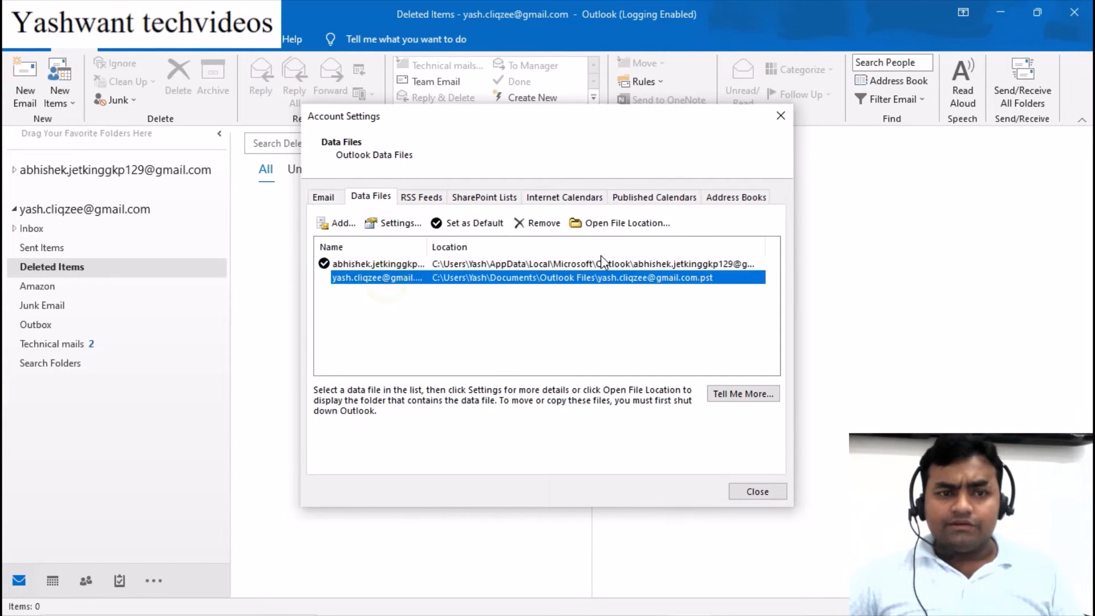
{"action": "left_click", "coordinate": [643, 228]}
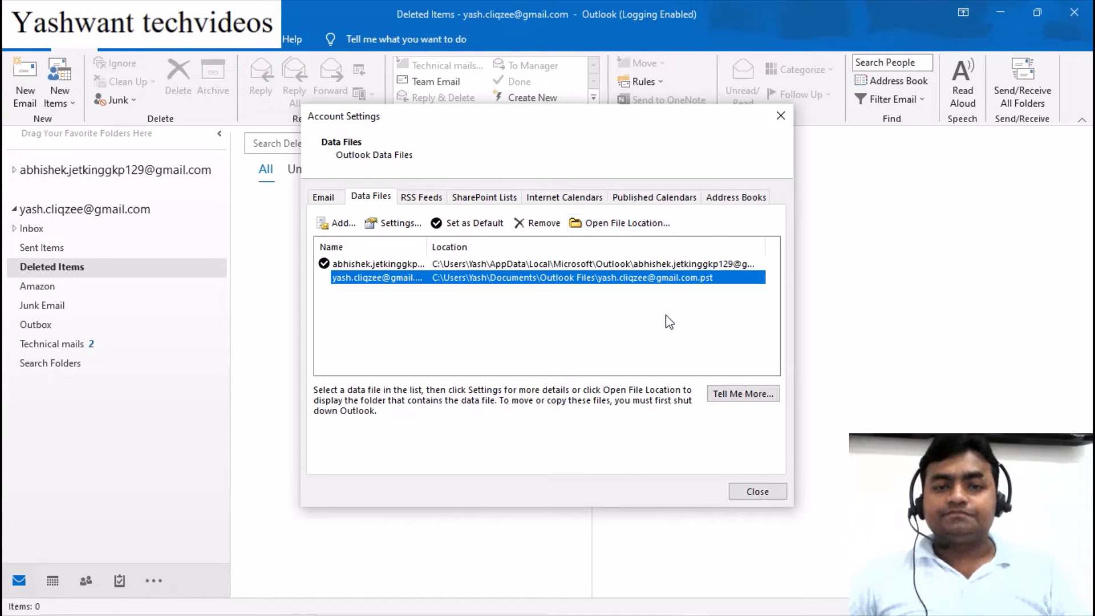
{"action": "left_click", "coordinate": [622, 224]}
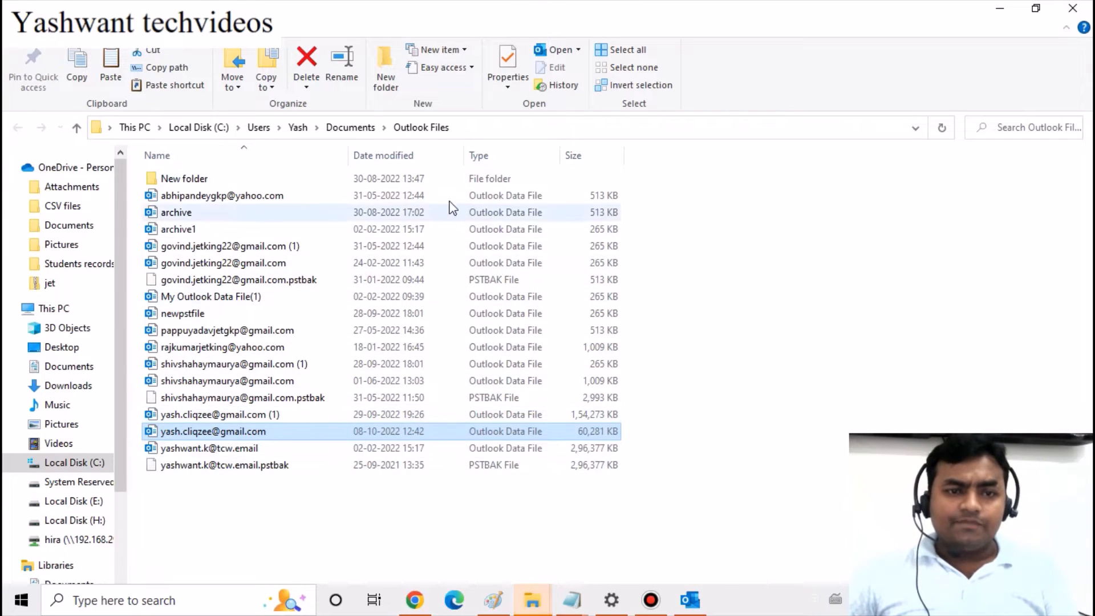
Shrink the Explorer window and close Outlook's Account Settings dialog
{"action": "double_click", "coordinate": [444, 9]}
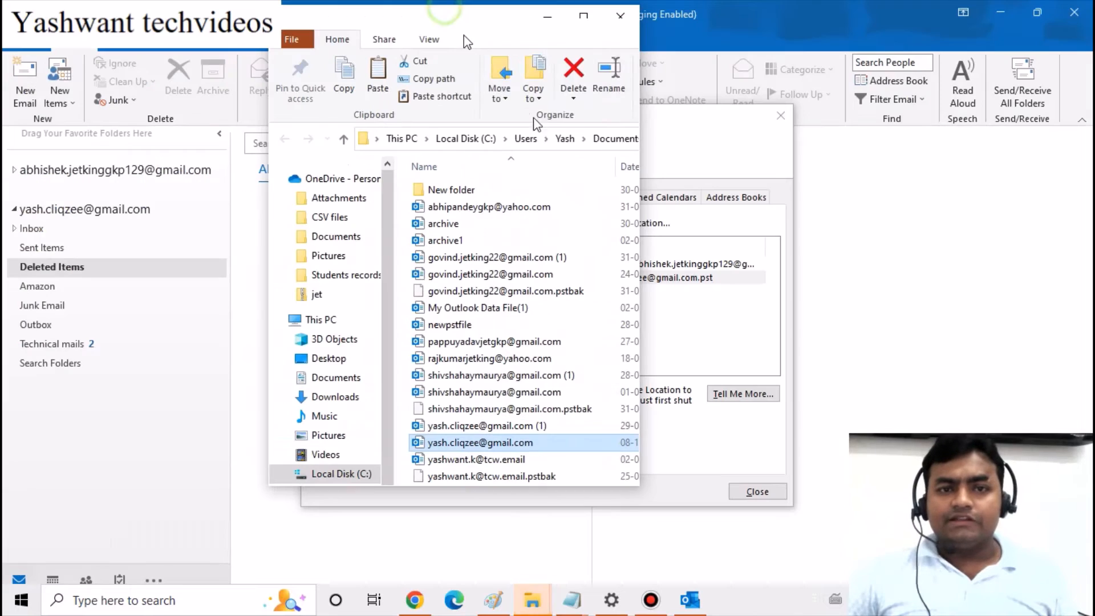
{"action": "left_click", "coordinate": [691, 153]}
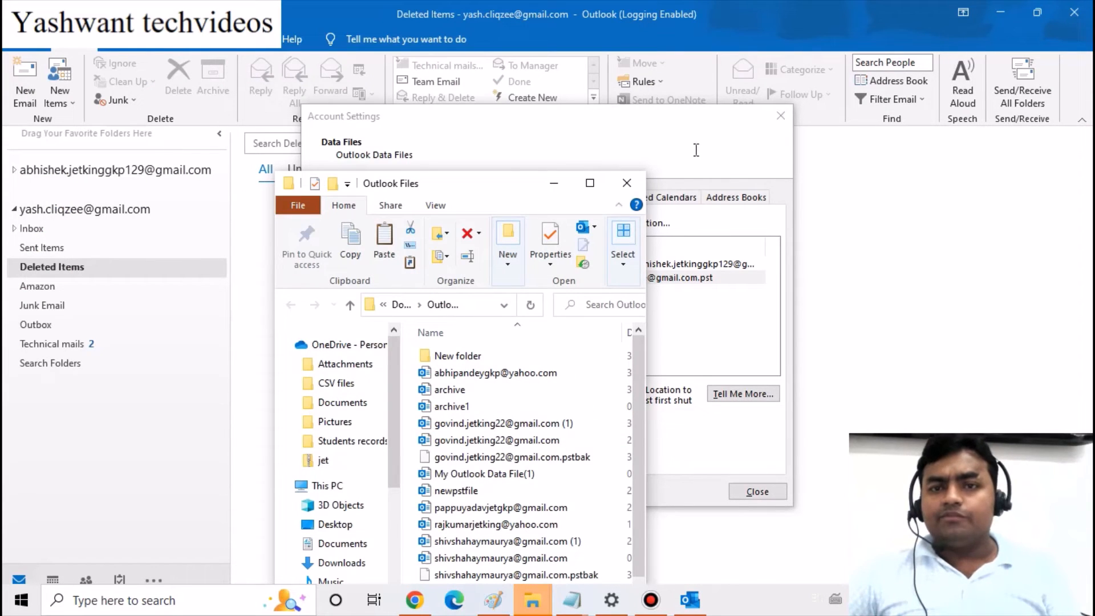
{"action": "left_click", "coordinate": [701, 138]}
{"action": "left_click", "coordinate": [754, 491]}
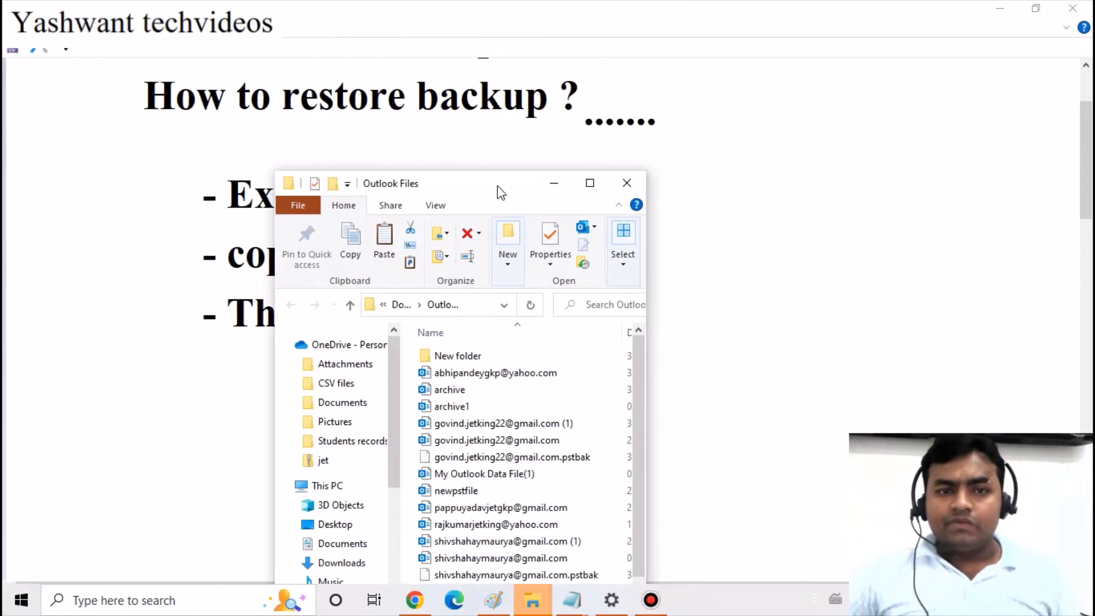
Maximize the Outlook Files window and bring it forward from the taskbar previews
{"action": "left_click_drag", "start_coordinate": [497, 186], "coordinate": [471, 22]}
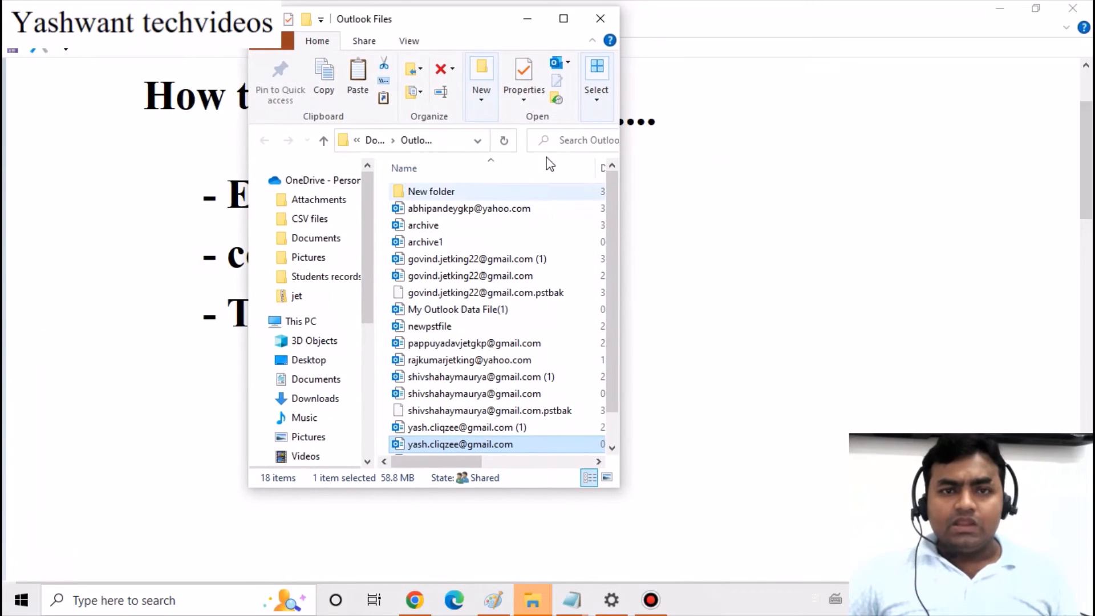
{"action": "left_click", "coordinate": [564, 18]}
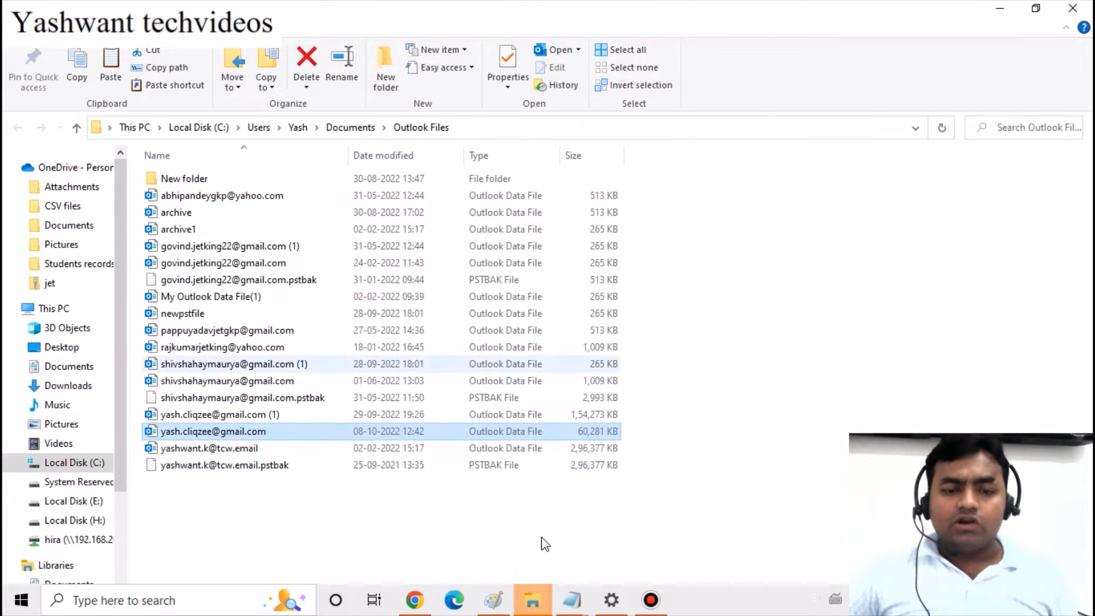
{"action": "mouse_move", "coordinate": [536, 607]}
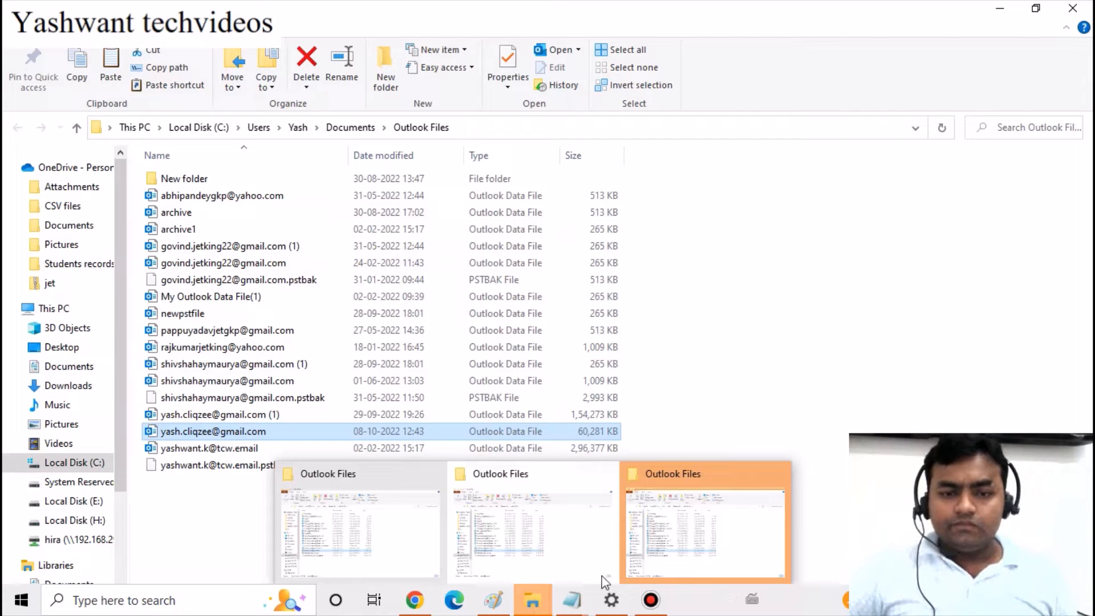
{"action": "mouse_move", "coordinate": [409, 524]}
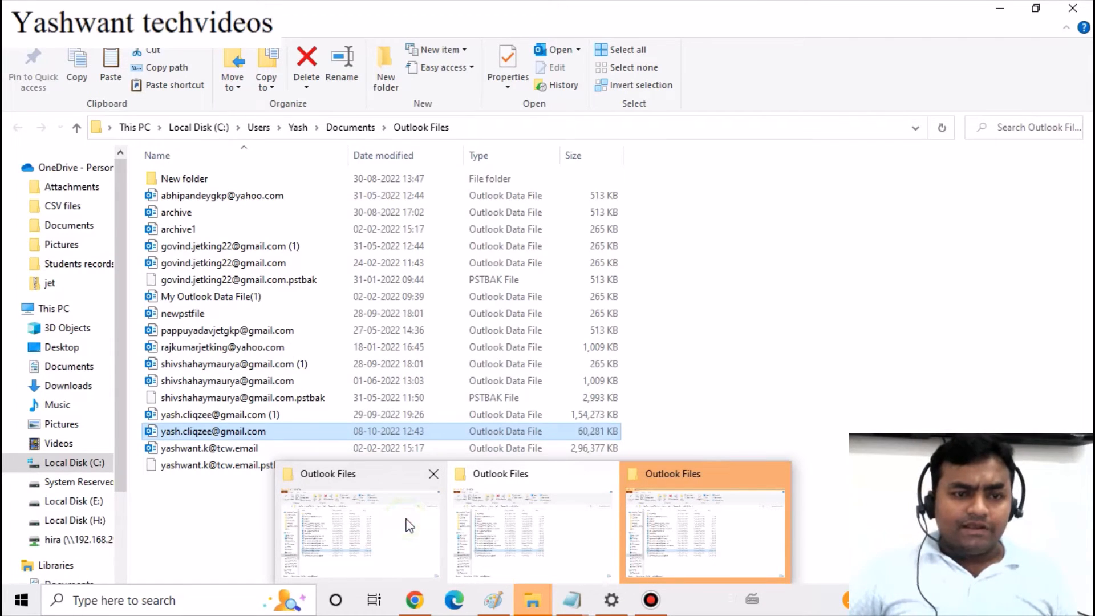
{"action": "left_click", "coordinate": [348, 512]}
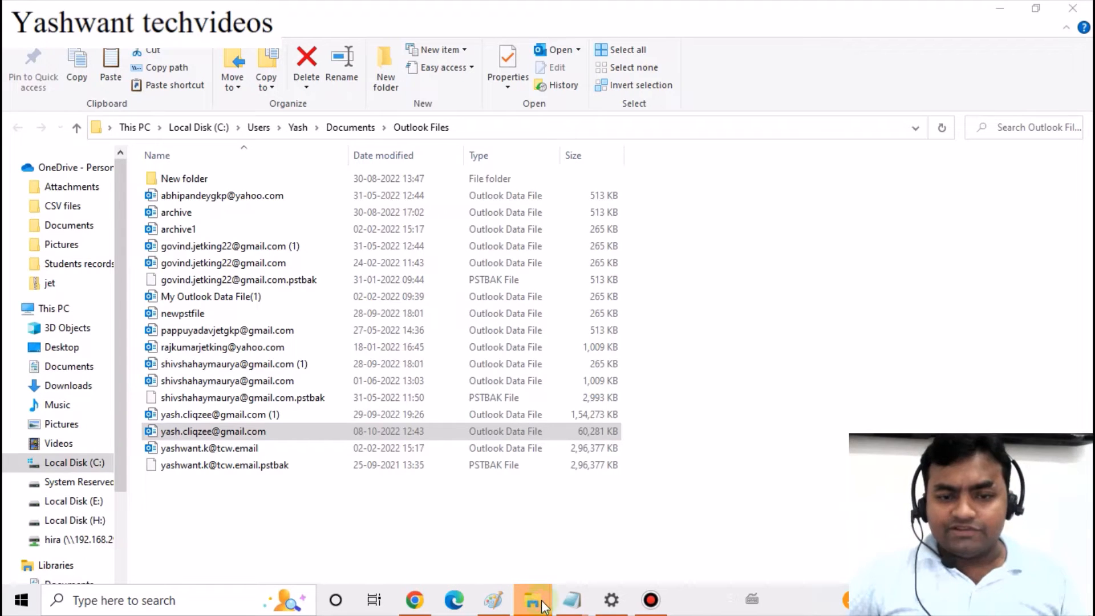
Copy the backed-up Outlook data file from C:\outlook backup
{"action": "left_click", "coordinate": [393, 514]}
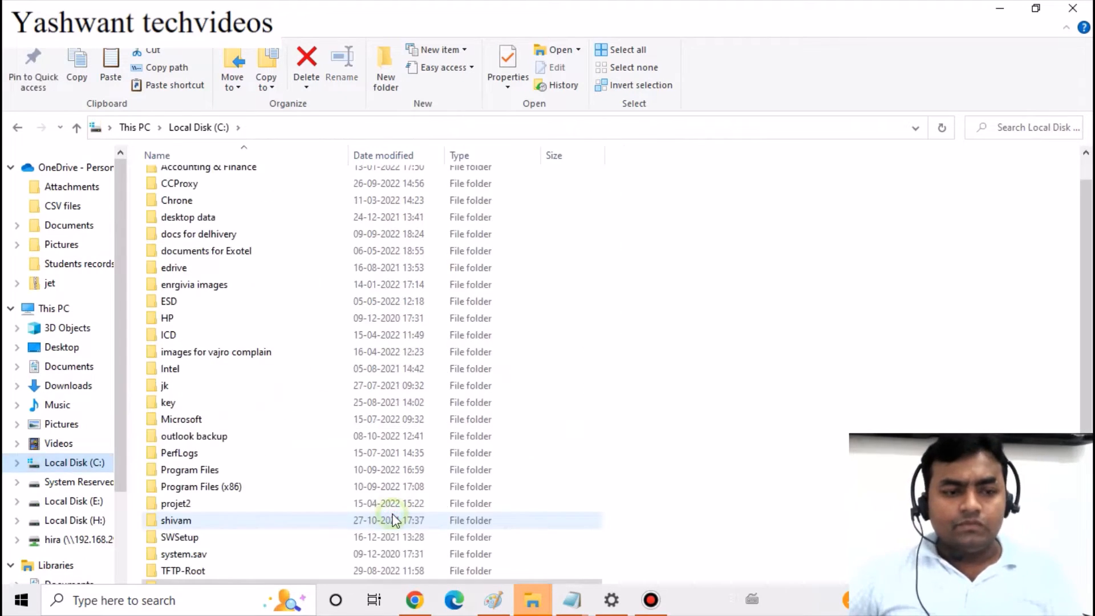
{"action": "scroll", "coordinate": [295, 471], "scroll_direction": "down", "scroll_amount": 1}
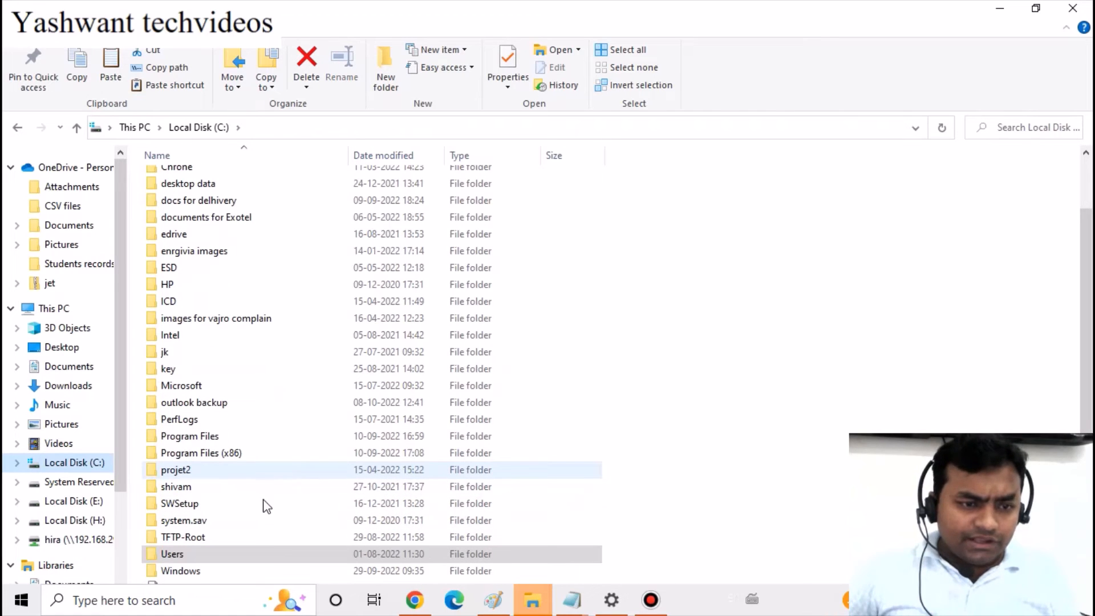
{"action": "scroll", "coordinate": [206, 489], "scroll_direction": "up", "scroll_amount": 2}
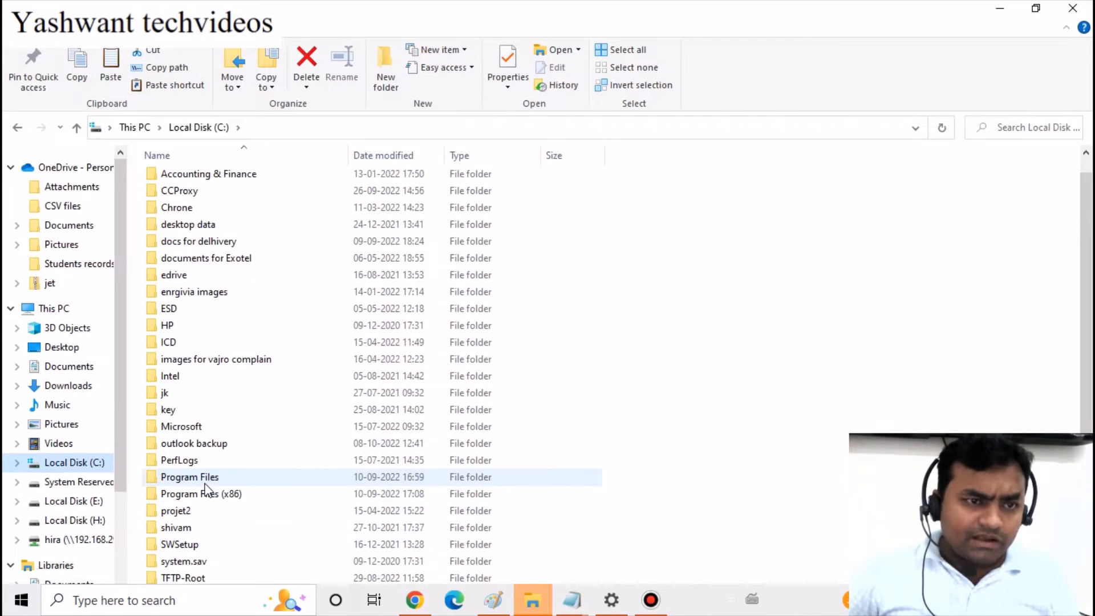
{"action": "left_click", "coordinate": [199, 467]}
{"action": "double_click", "coordinate": [199, 466]}
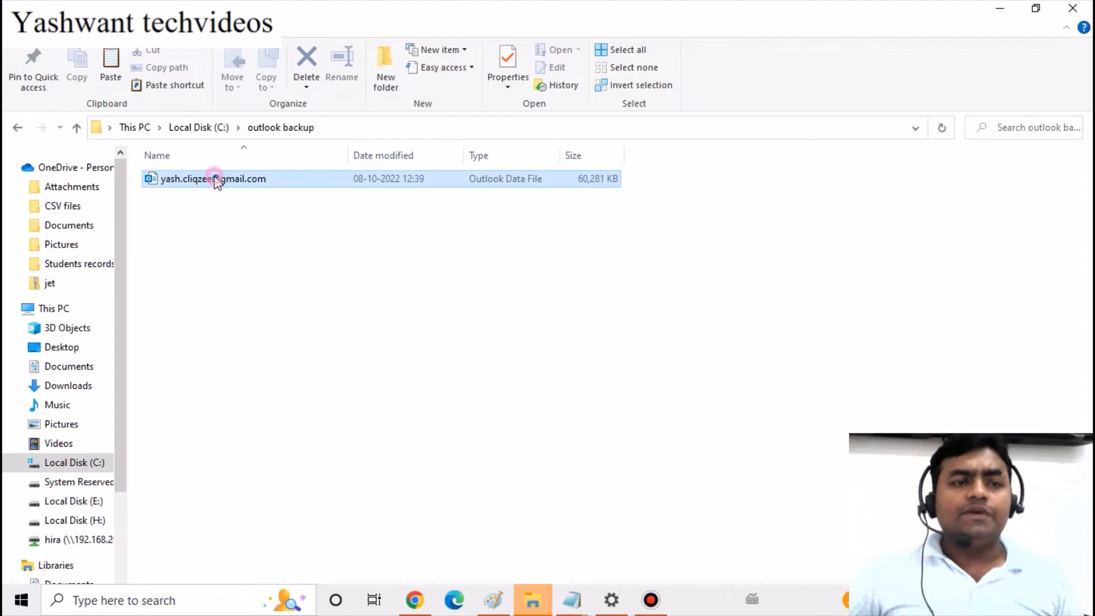
{"action": "left_click", "coordinate": [213, 177]}
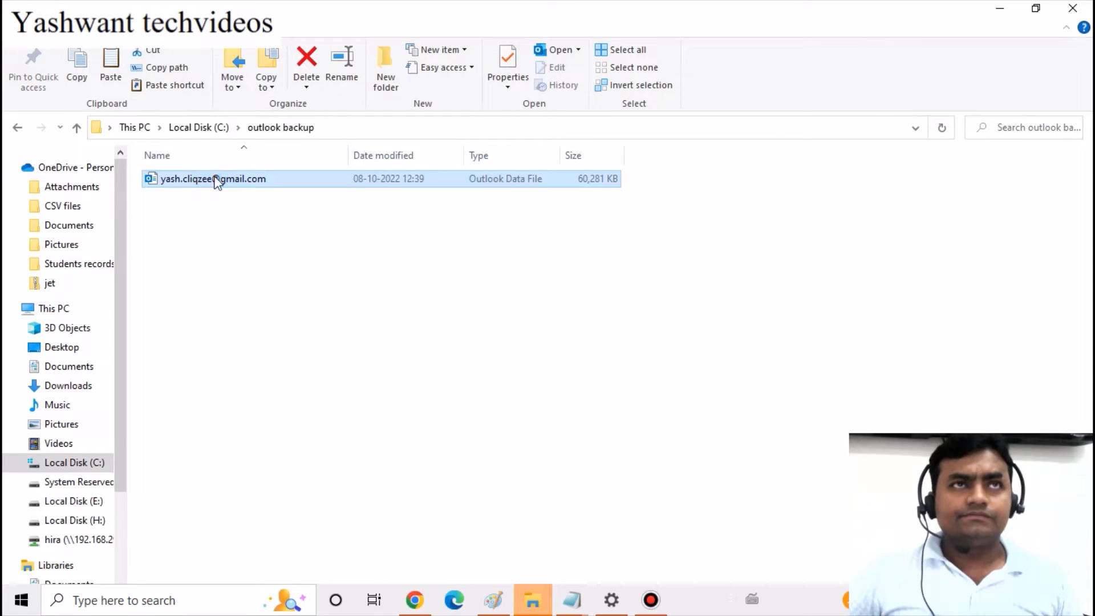
{"action": "right_click", "coordinate": [216, 178]}
{"action": "left_click", "coordinate": [83, 341]}
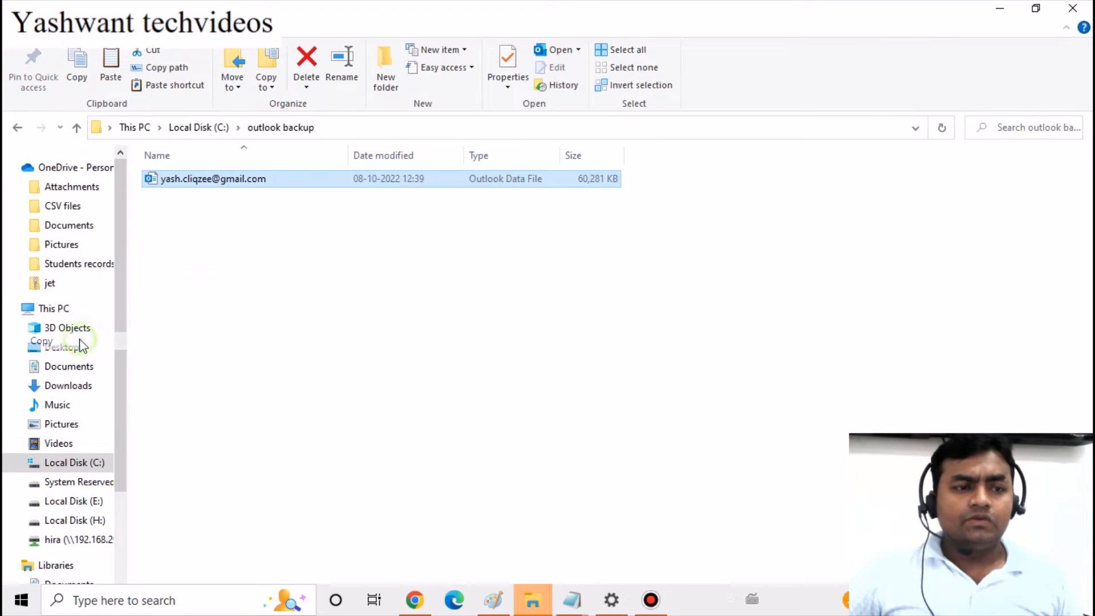
Paste it into Documents\Outlook Files, overwriting the existing .pst, then minimize Explorer
{"action": "left_click", "coordinate": [1073, 8]}
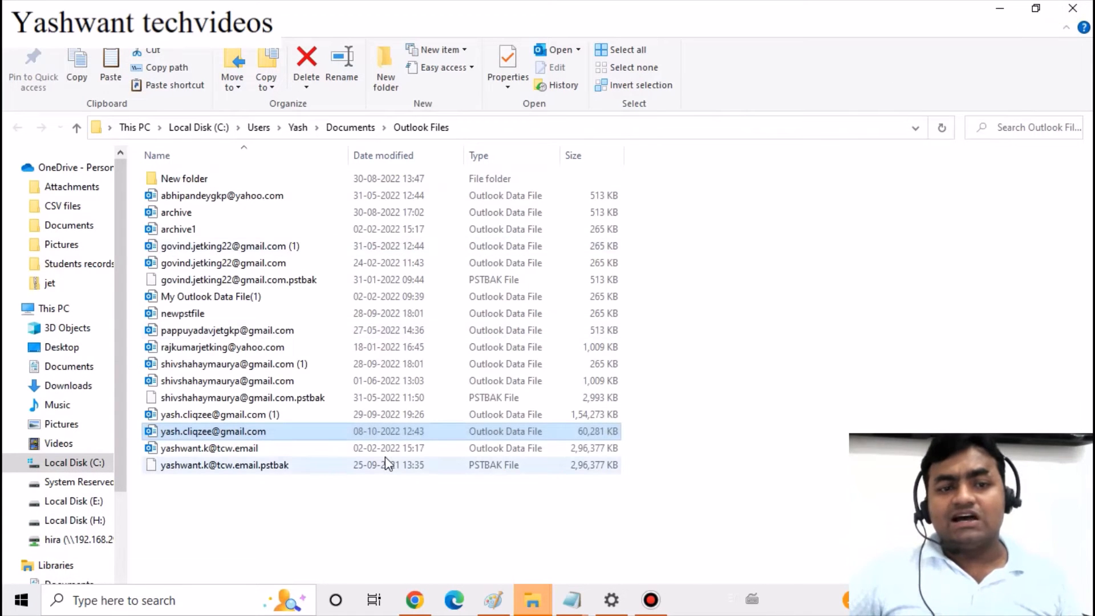
{"action": "left_click", "coordinate": [279, 506]}
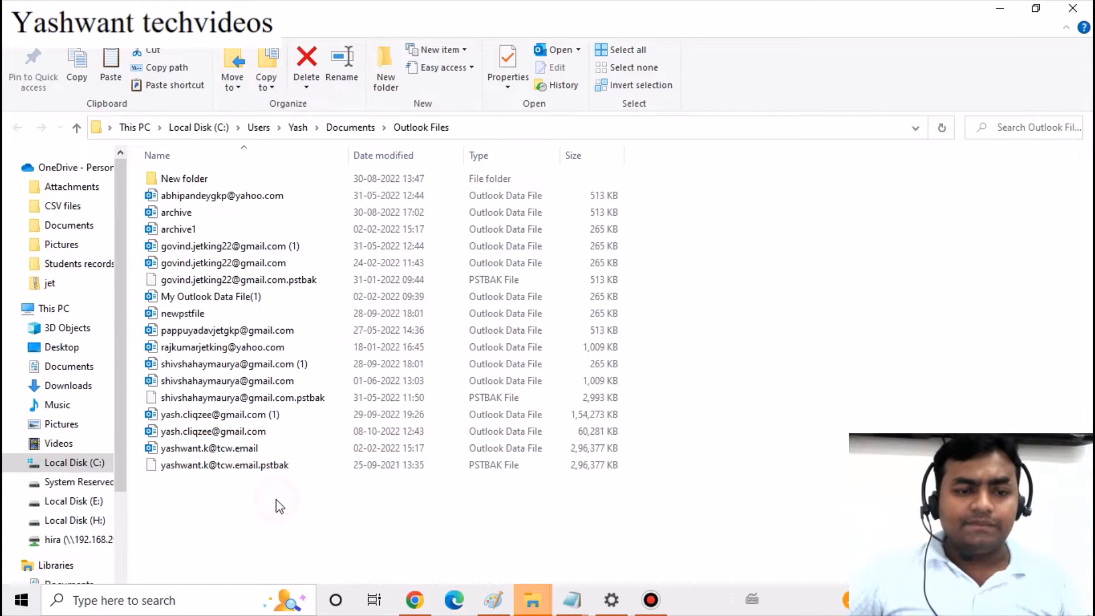
{"action": "right_click", "coordinate": [277, 499]}
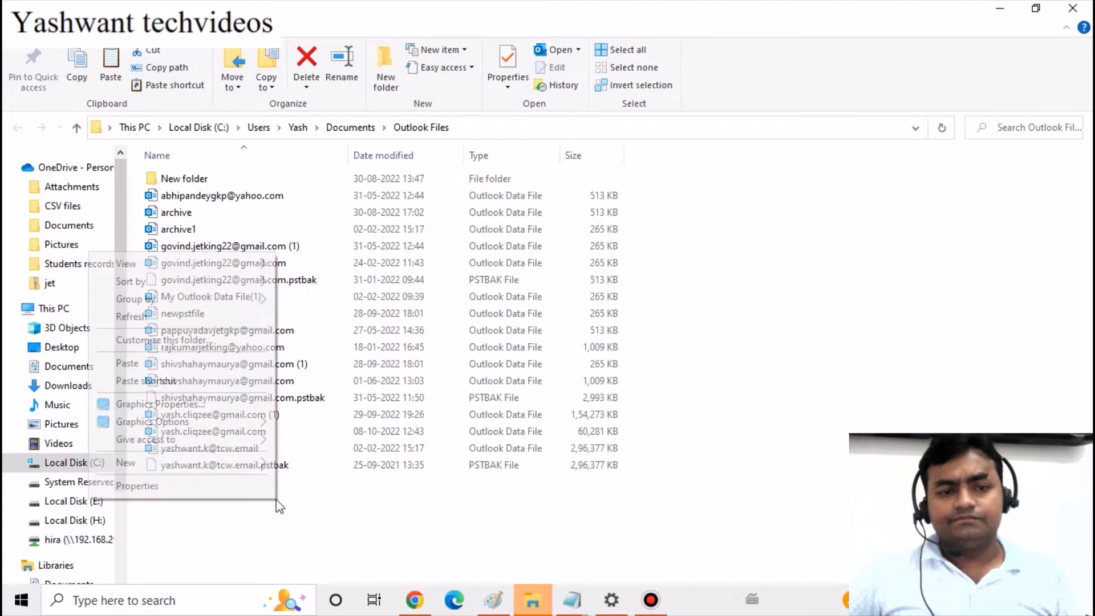
{"action": "left_click", "coordinate": [127, 363]}
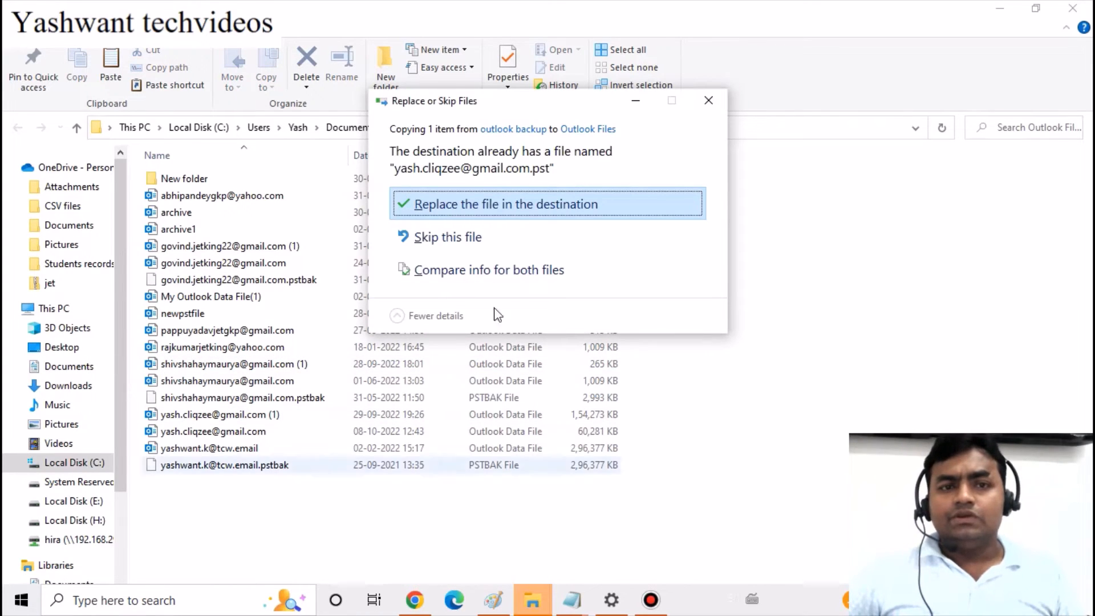
{"action": "left_click", "coordinate": [457, 201]}
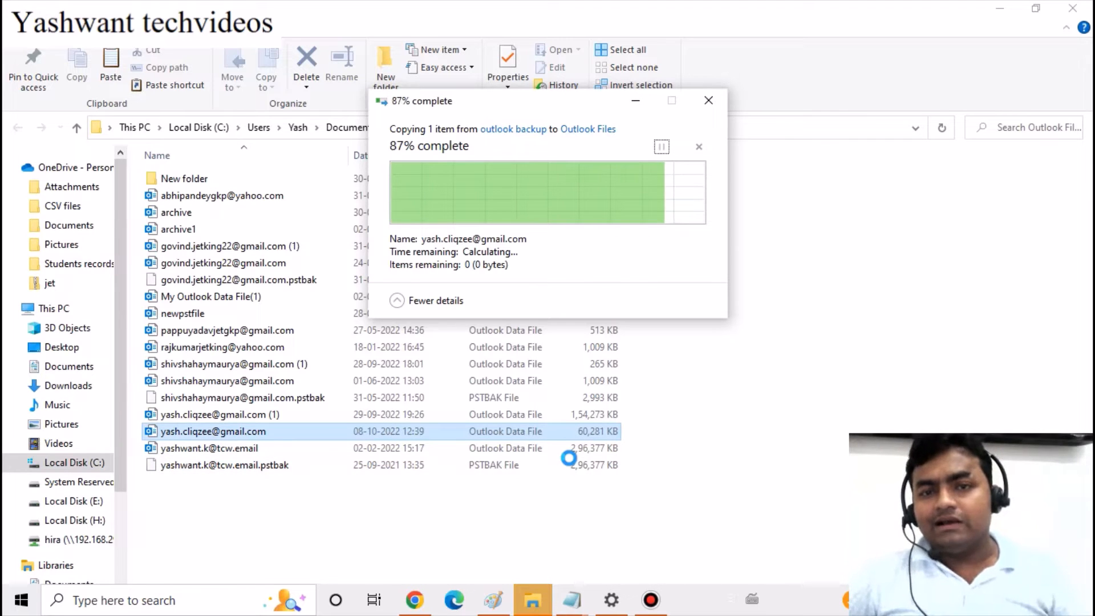
{"action": "left_click", "coordinate": [1084, 7]}
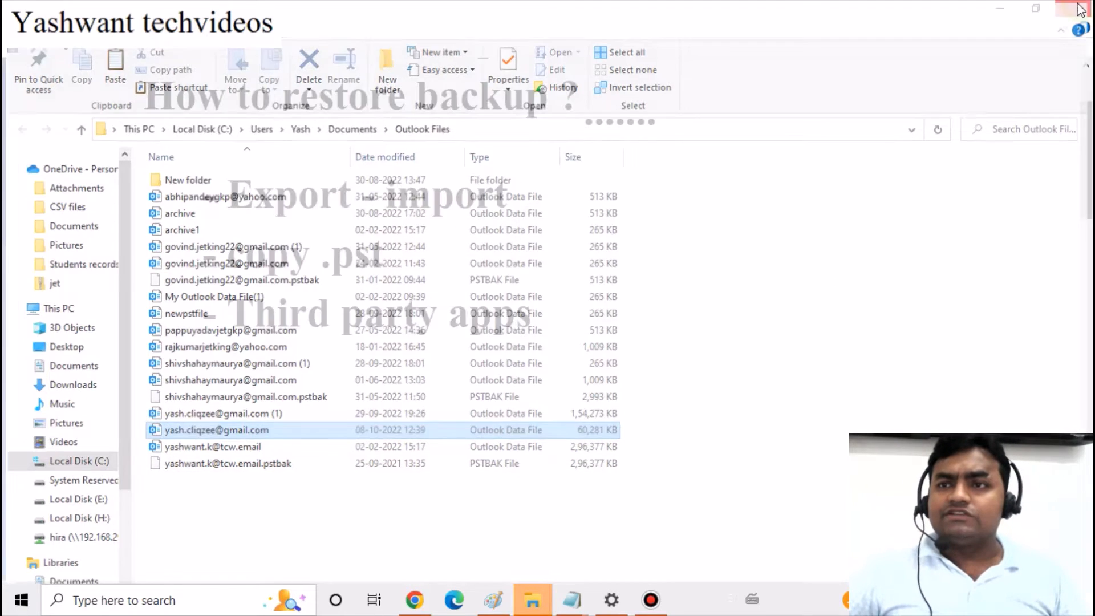
Search Windows for 'out' and launch the Outlook desktop app
{"action": "left_click", "coordinate": [206, 601]}
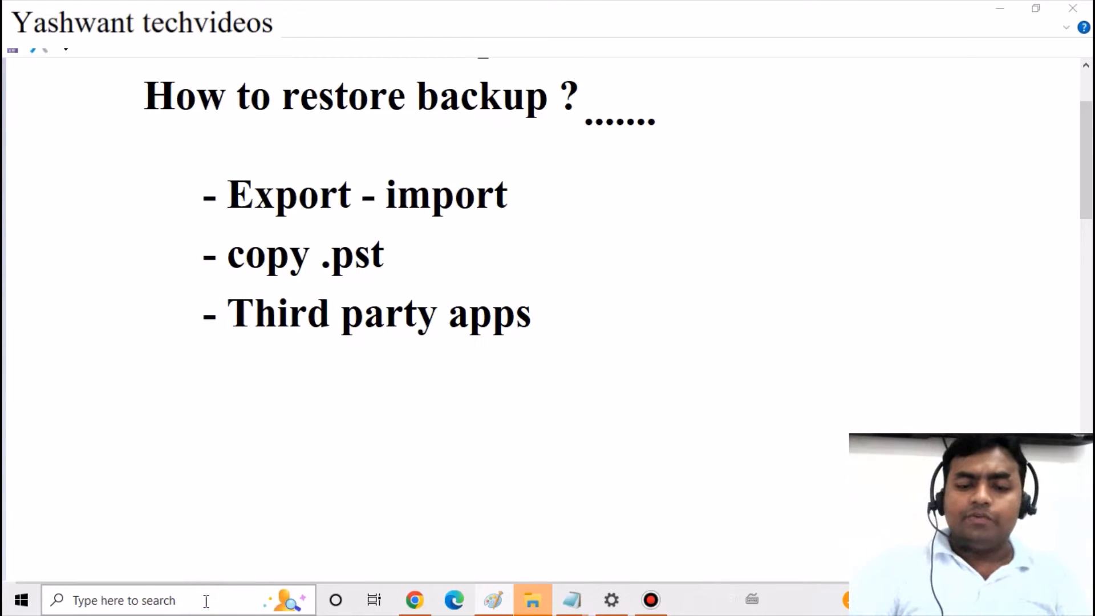
{"action": "type", "text": "outlook"}
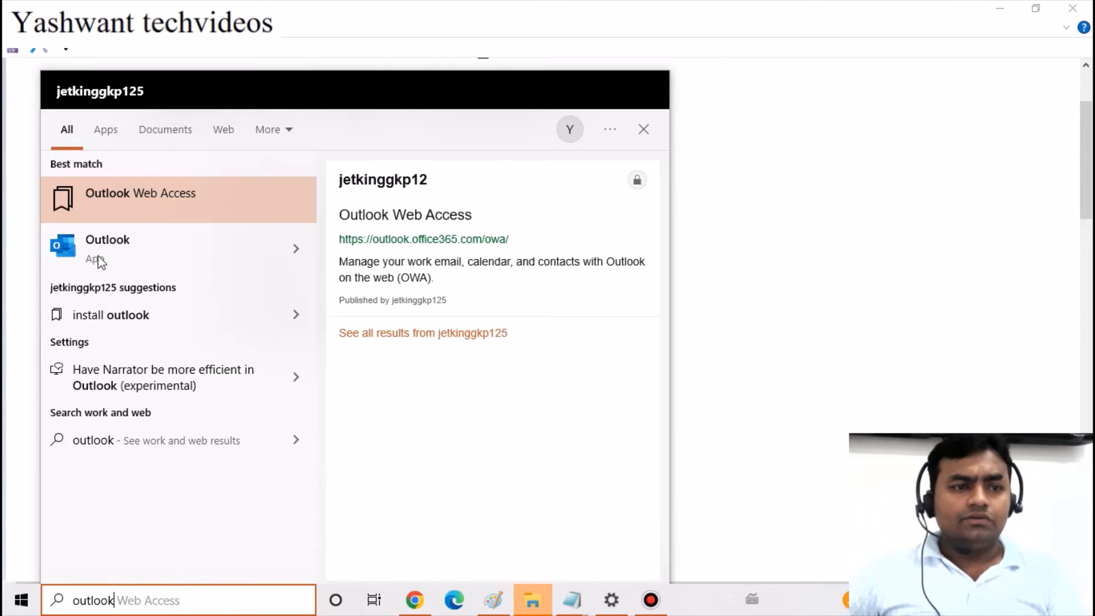
{"action": "left_click", "coordinate": [149, 245]}
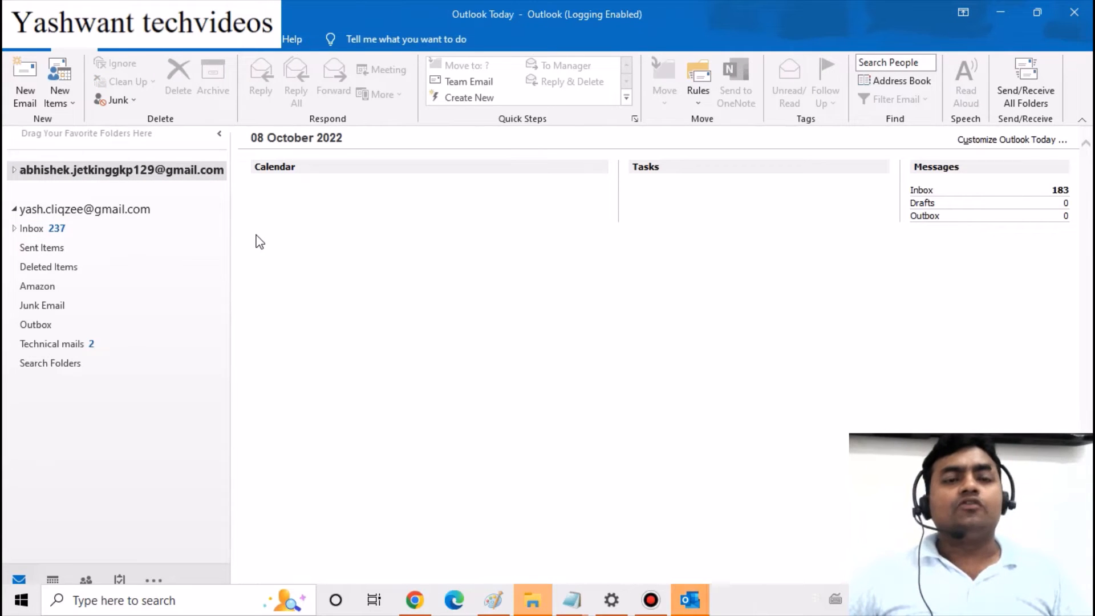
Check the restored account's Inbox shows its 237 emails, then minimize both Outlook windows
{"action": "left_click", "coordinate": [32, 229]}
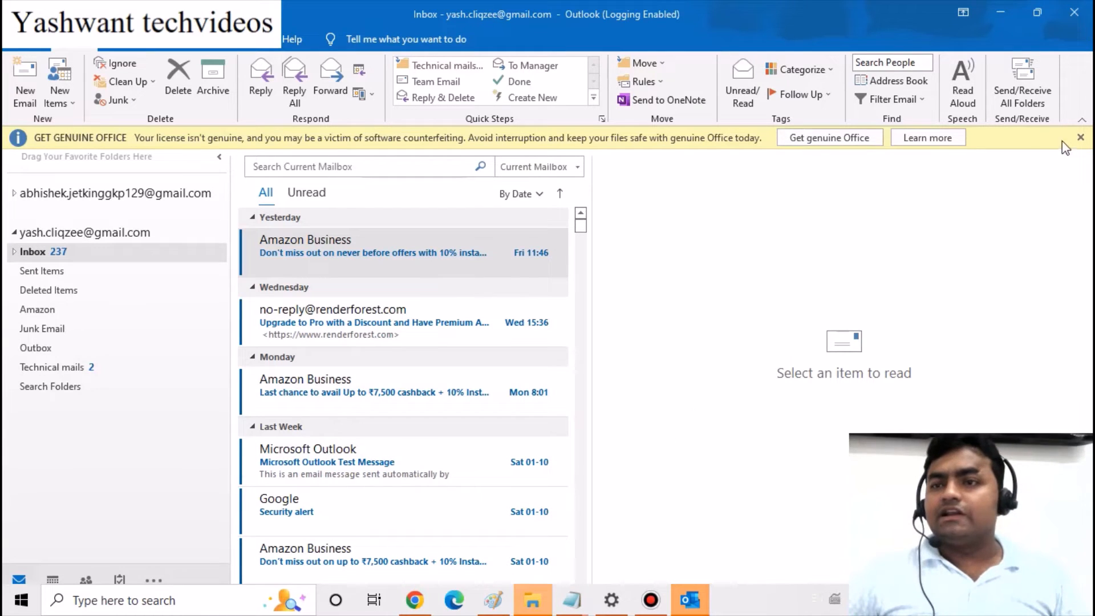
{"action": "left_click", "coordinate": [1079, 138]}
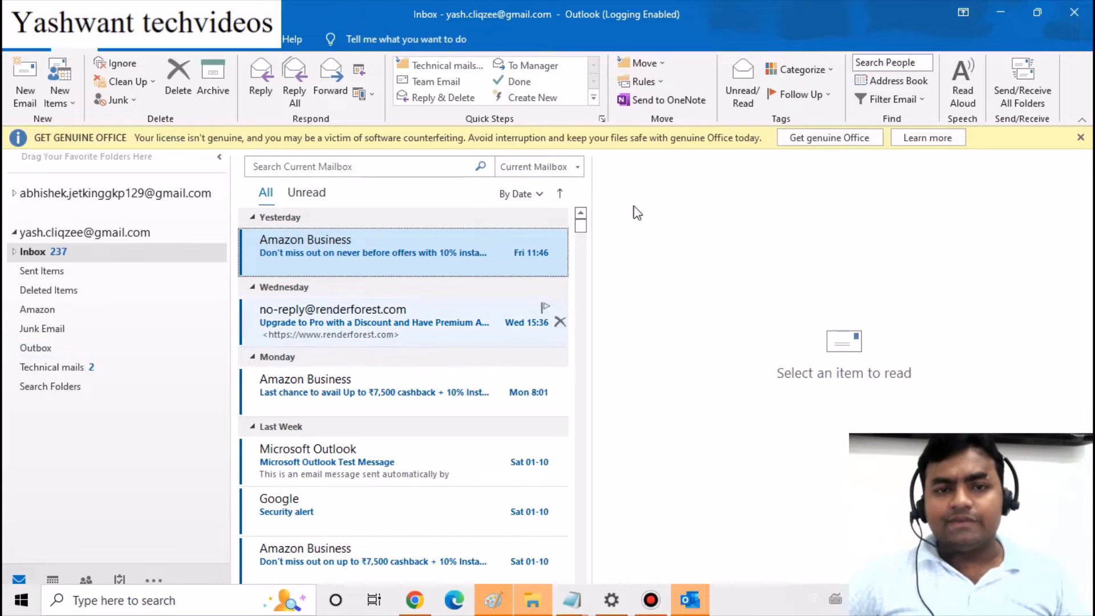
{"action": "left_click", "coordinate": [1002, 10]}
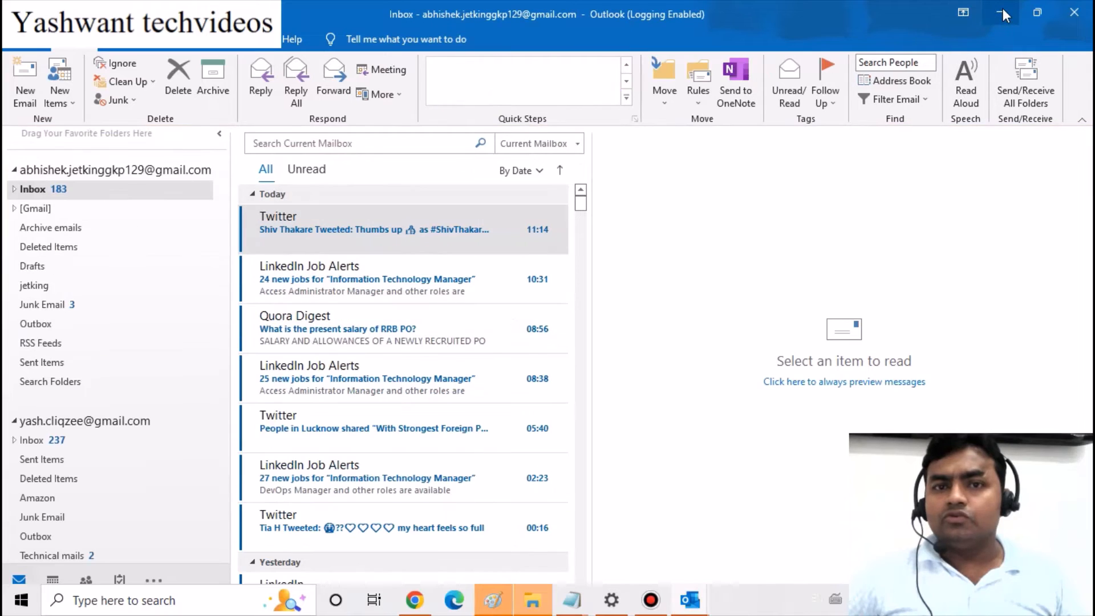
{"action": "left_click", "coordinate": [1003, 10]}
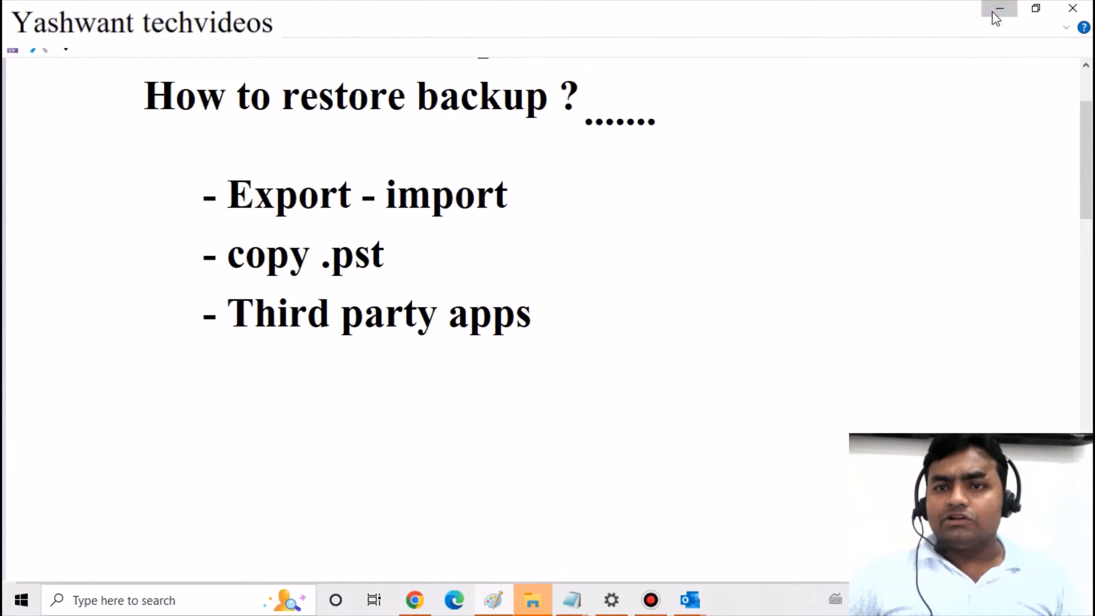
Minimize the slide window and the Outlook Files Explorer window to reveal the desktop
{"action": "left_click", "coordinate": [995, 15]}
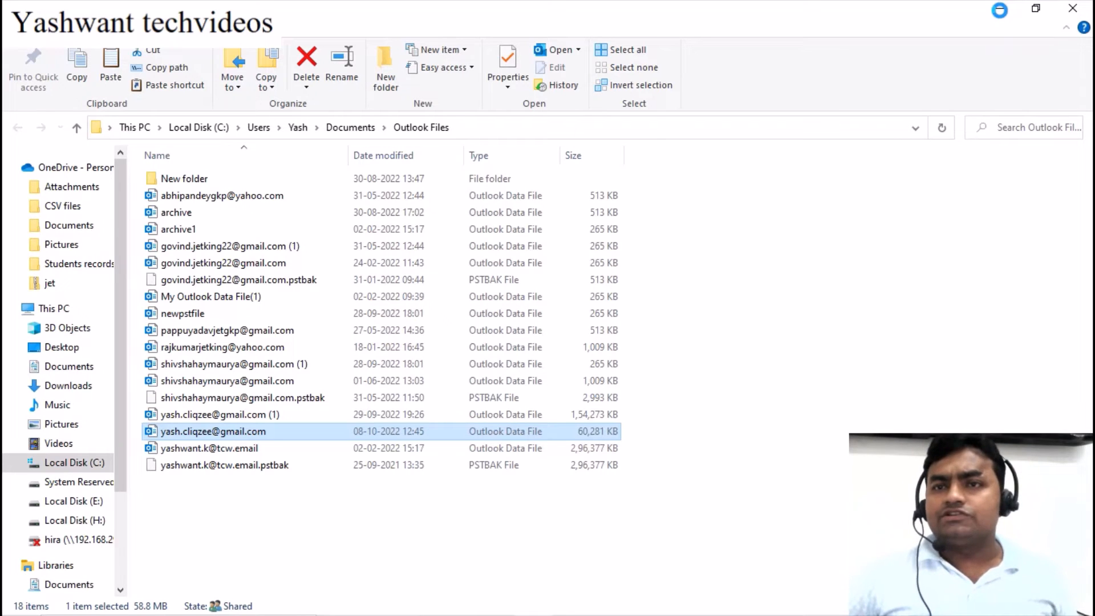
{"action": "left_click", "coordinate": [999, 12]}
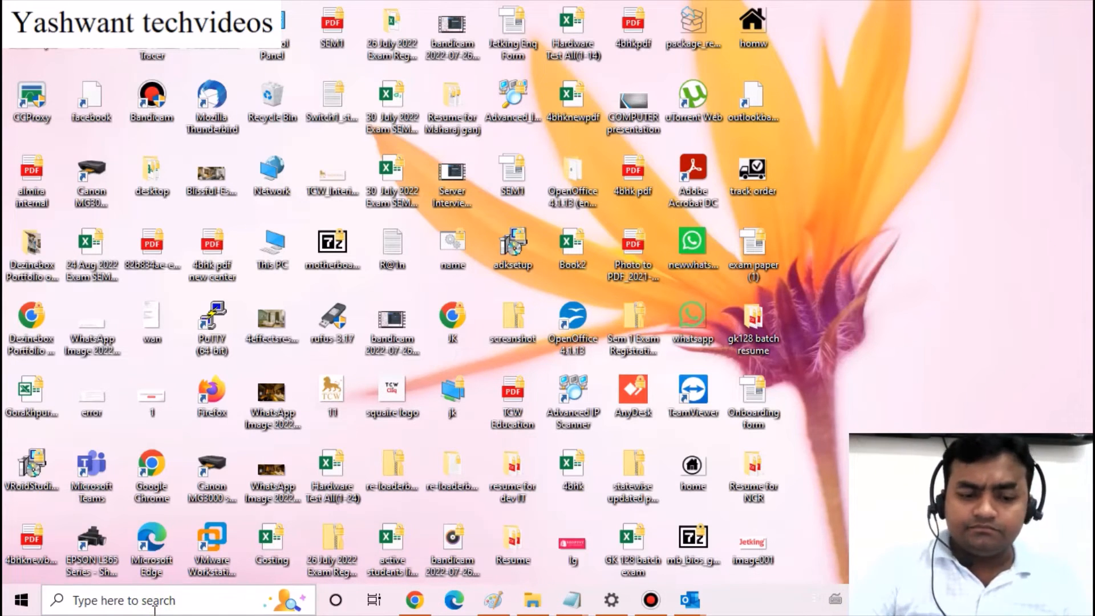
{"action": "left_click", "coordinate": [155, 606]}
{"action": "type", "text": "mo"}
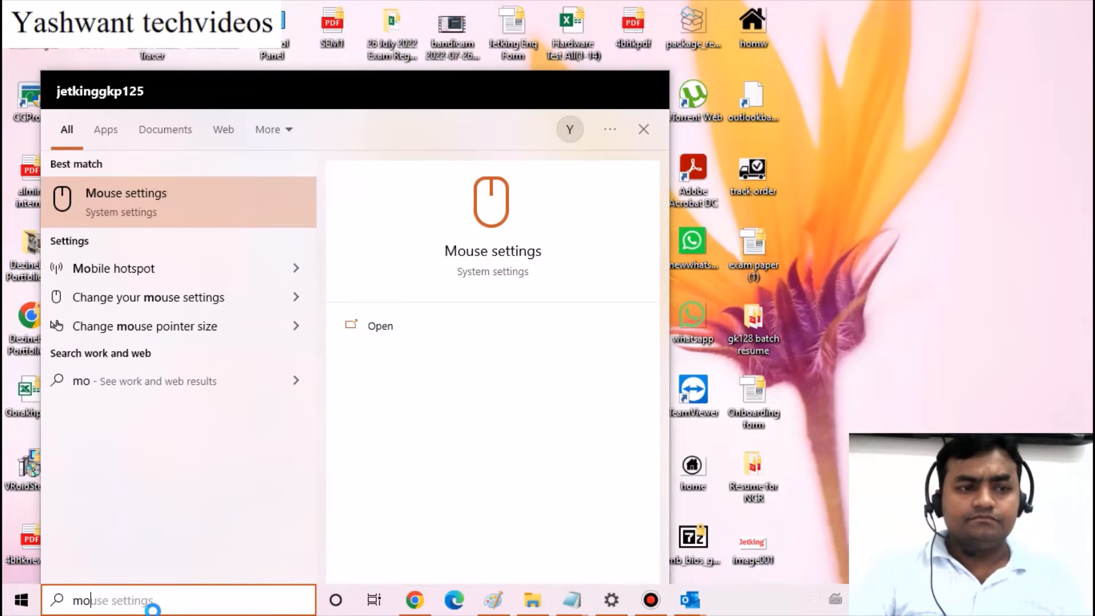
{"action": "type", "text": "ba"}
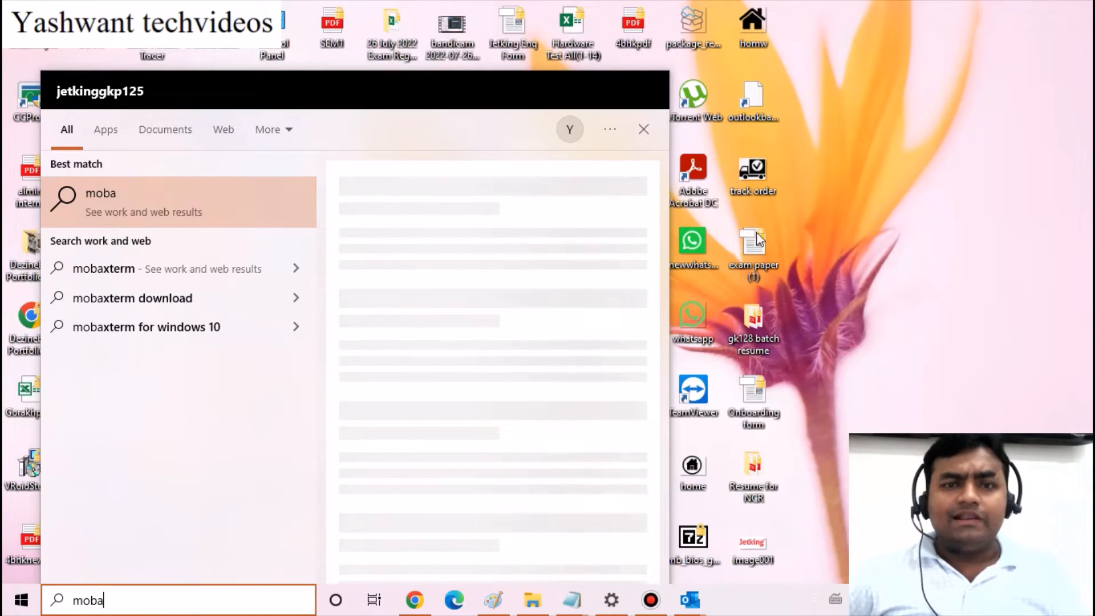
{"action": "left_click", "coordinate": [864, 207]}
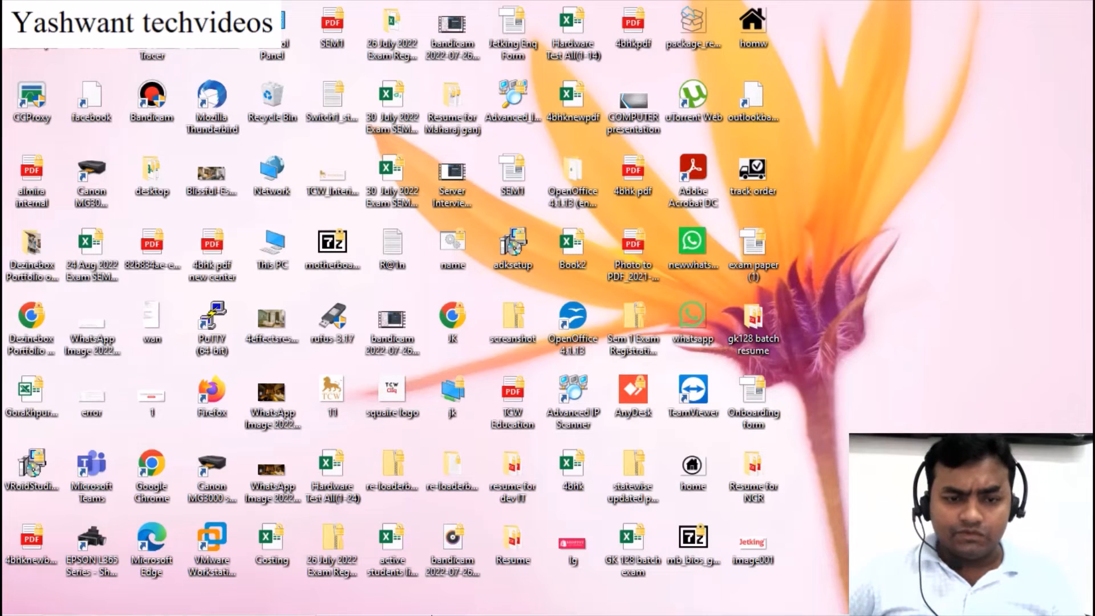
{"action": "mouse_move", "coordinate": [450, 613]}
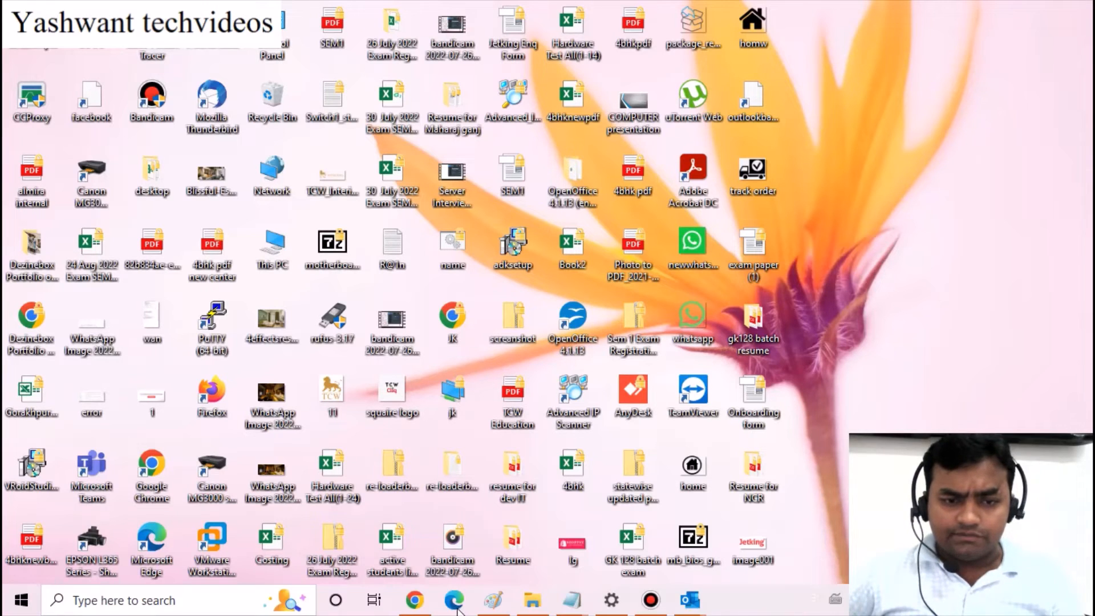
Search the web for 'download mo backup' in a new Chrome tab
{"action": "left_click", "coordinate": [422, 606]}
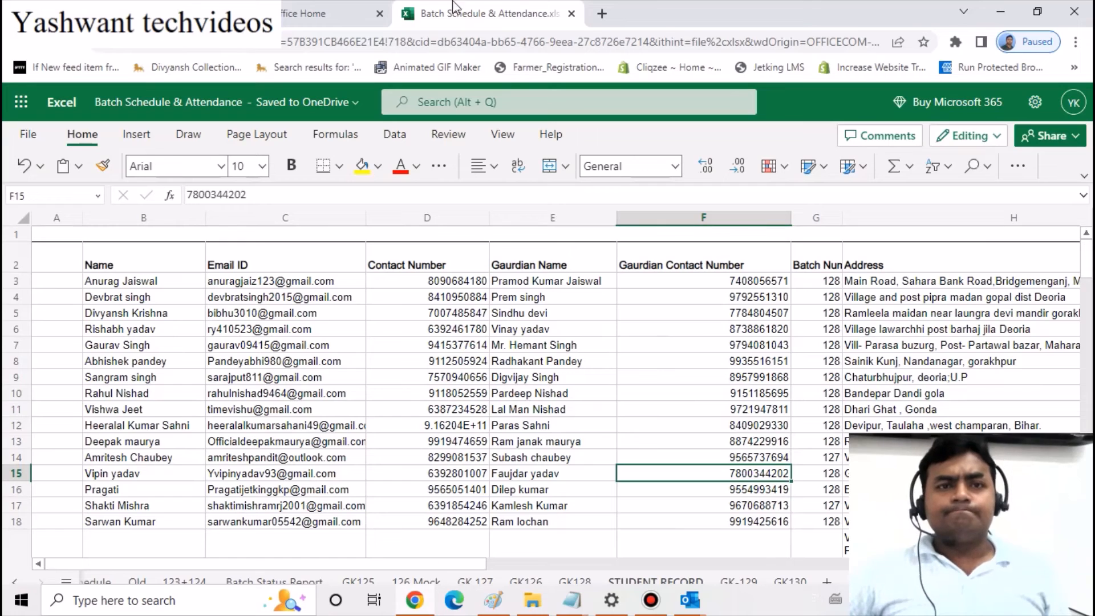
{"action": "left_click", "coordinate": [602, 13]}
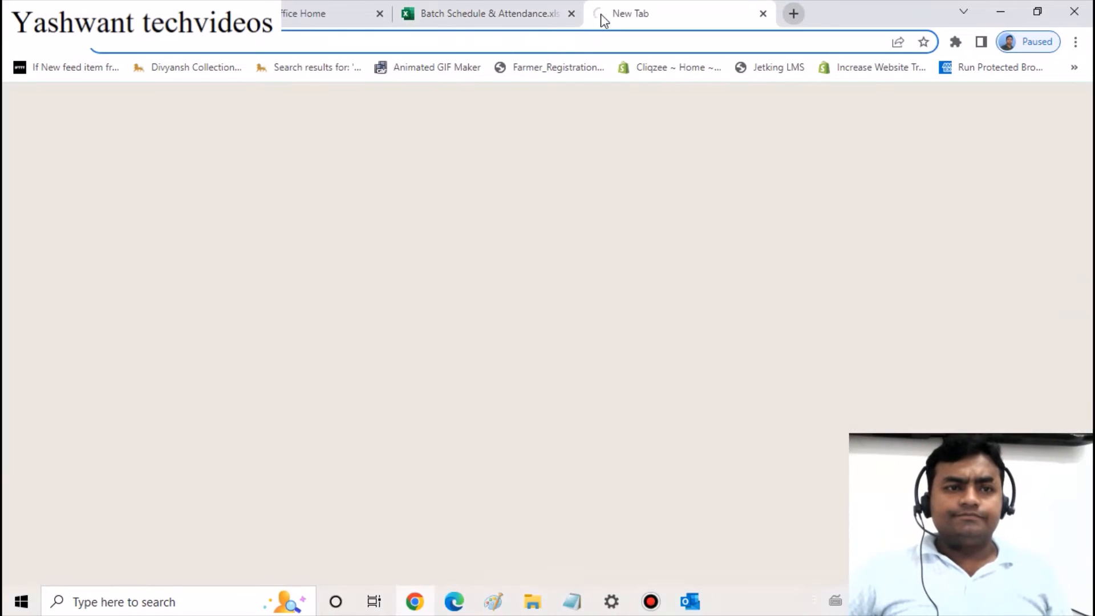
{"action": "left_click", "coordinate": [209, 51]}
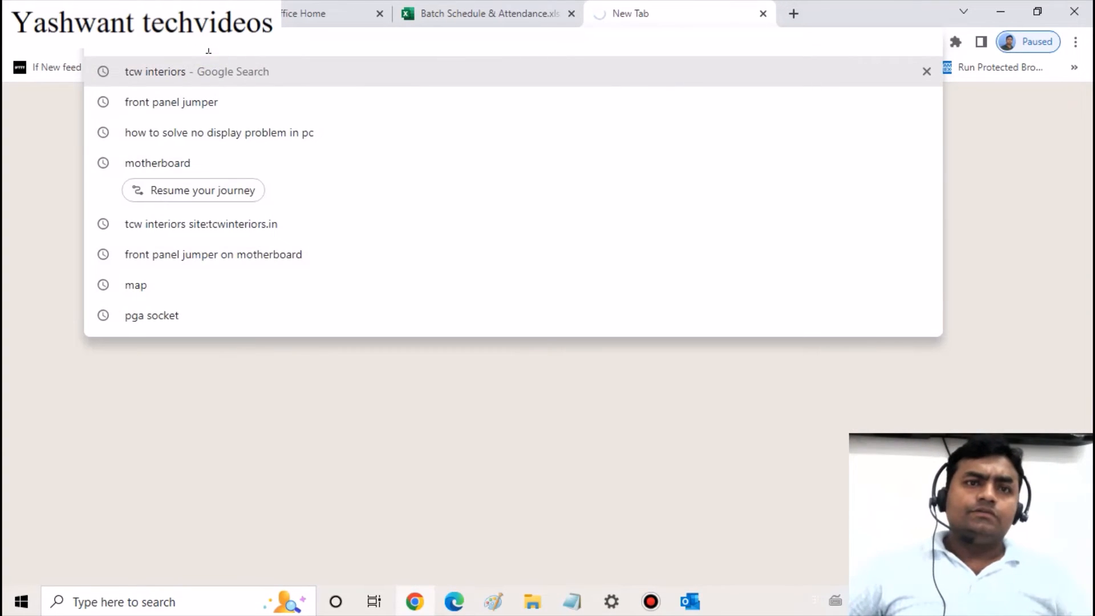
{"action": "type", "text": "downl"}
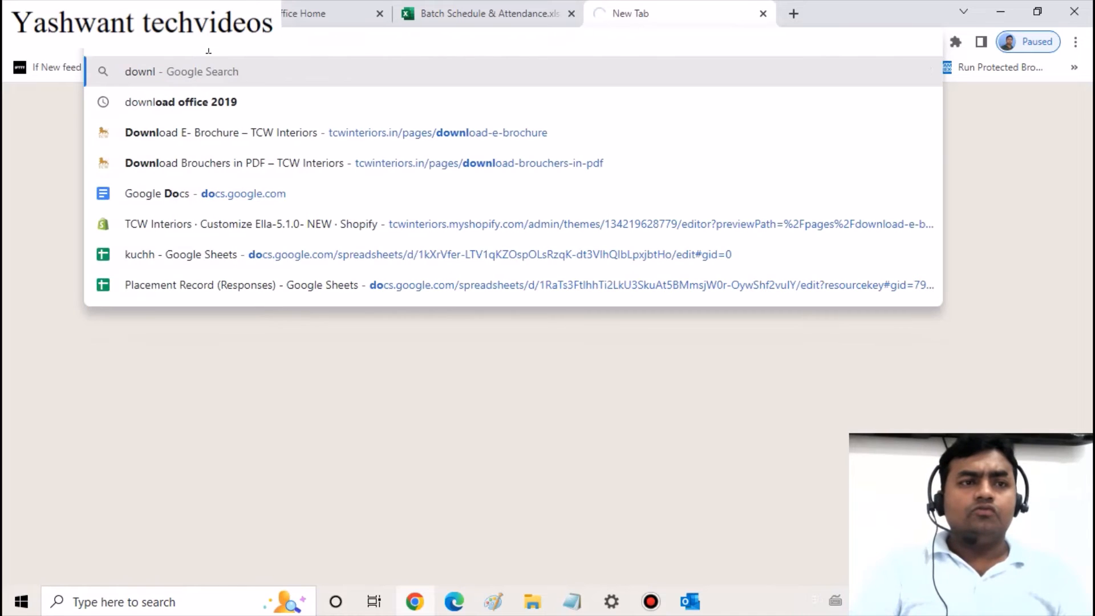
{"action": "type", "text": "oad mo backup"}
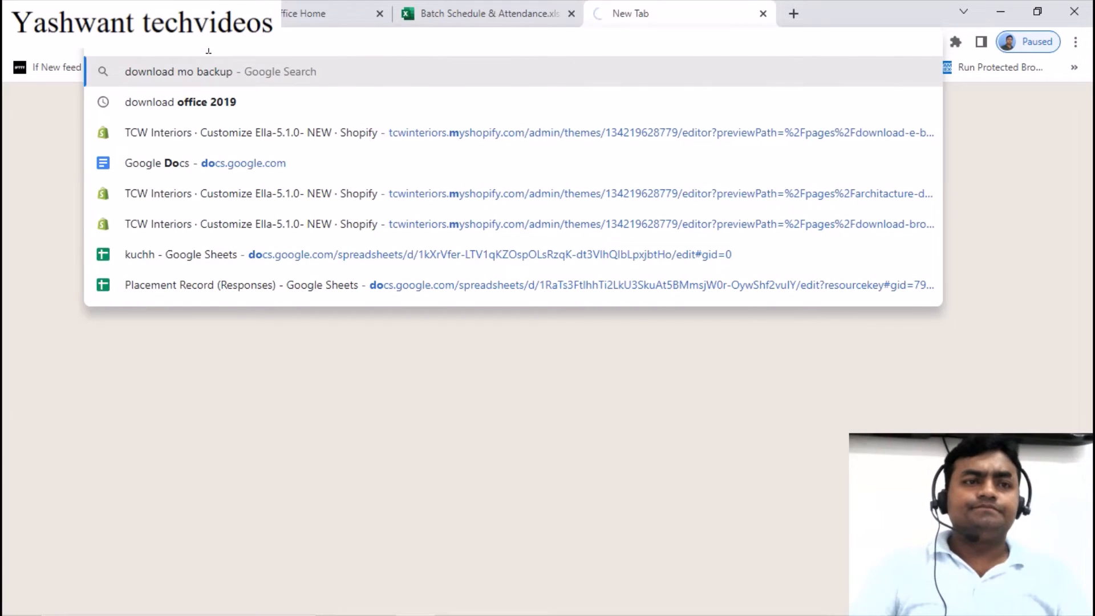
{"action": "key", "text": "Escape"}
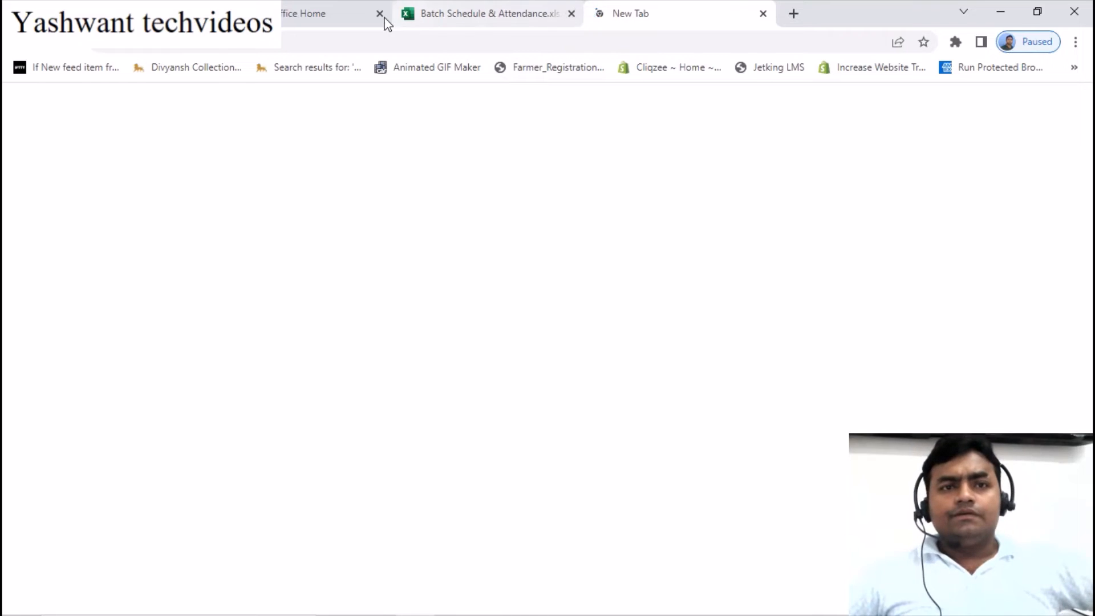
Close the extra tabs and open the 'Download of MOBackup' result
{"action": "left_click", "coordinate": [571, 13]}
{"action": "key", "text": "ctrl+w"}
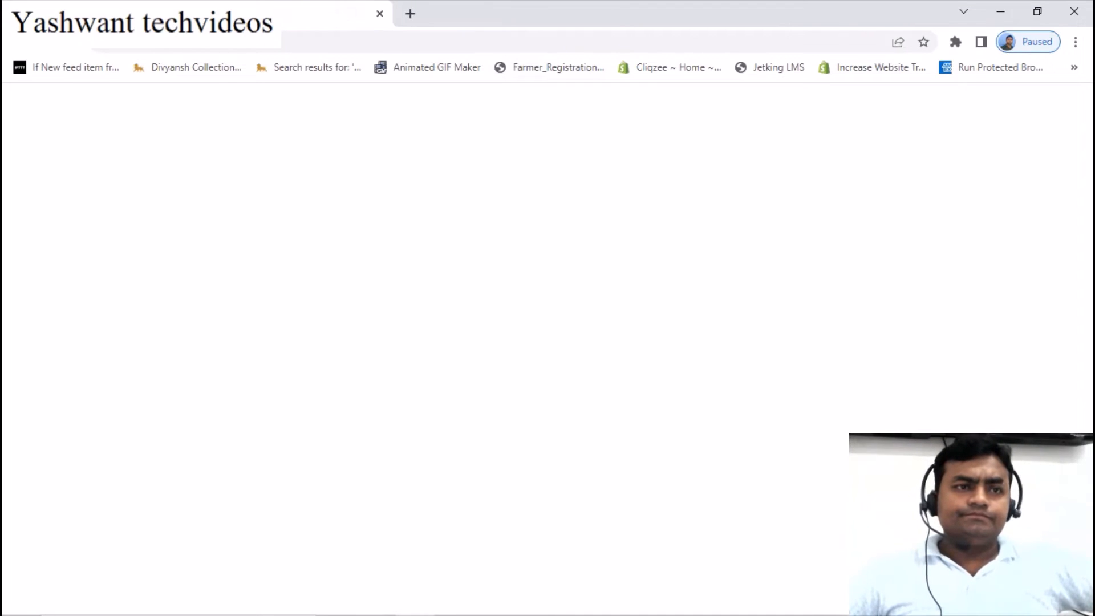
{"action": "key", "text": "ctrl+w"}
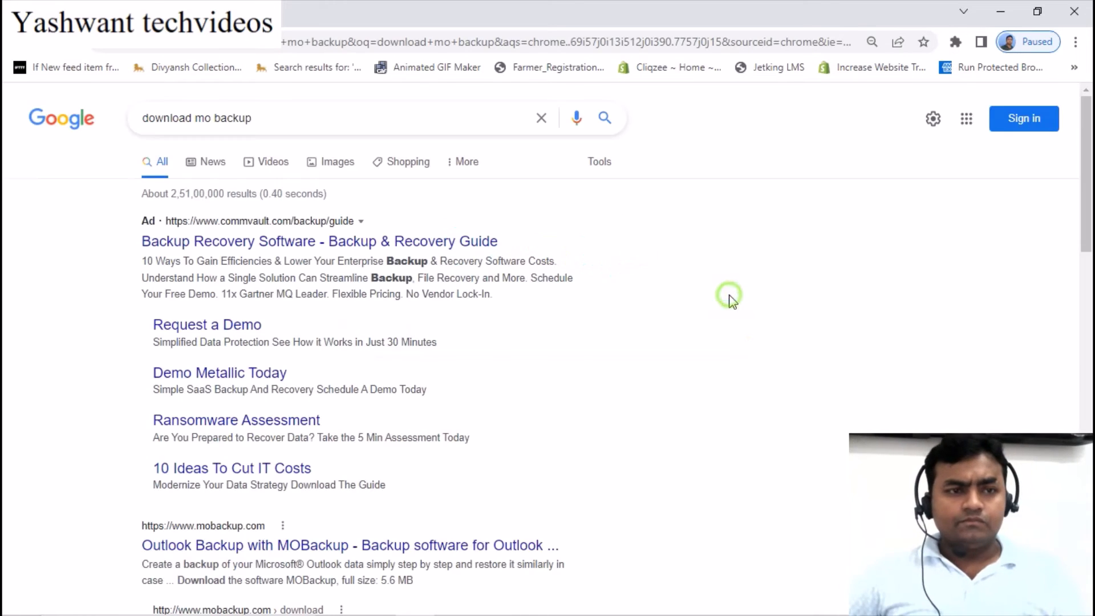
{"action": "scroll", "coordinate": [320, 305], "scroll_direction": "down", "scroll_amount": 2}
{"action": "scroll", "coordinate": [323, 308], "scroll_direction": "down", "scroll_amount": 1}
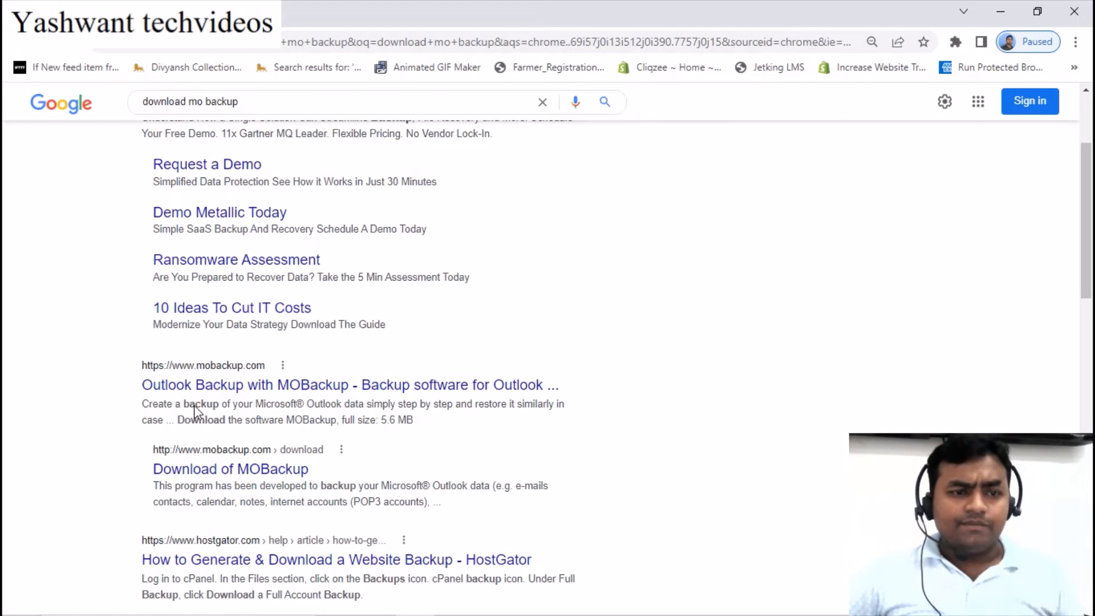
{"action": "left_click", "coordinate": [215, 471]}
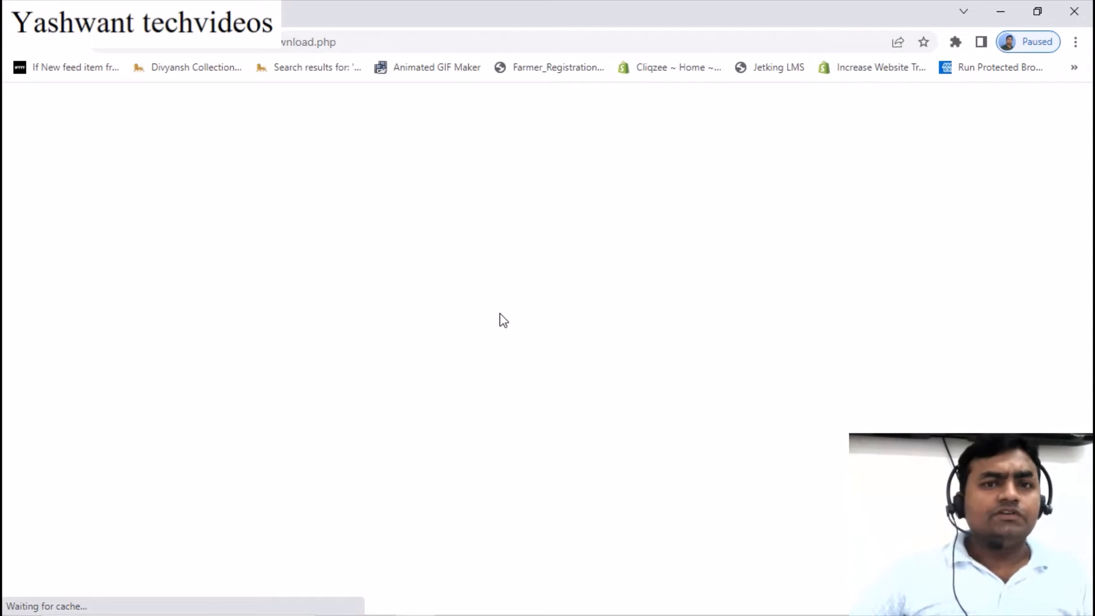
Download MOBackup as a ZIP file from its download page
{"action": "scroll", "coordinate": [445, 375], "scroll_direction": "down", "scroll_amount": 2}
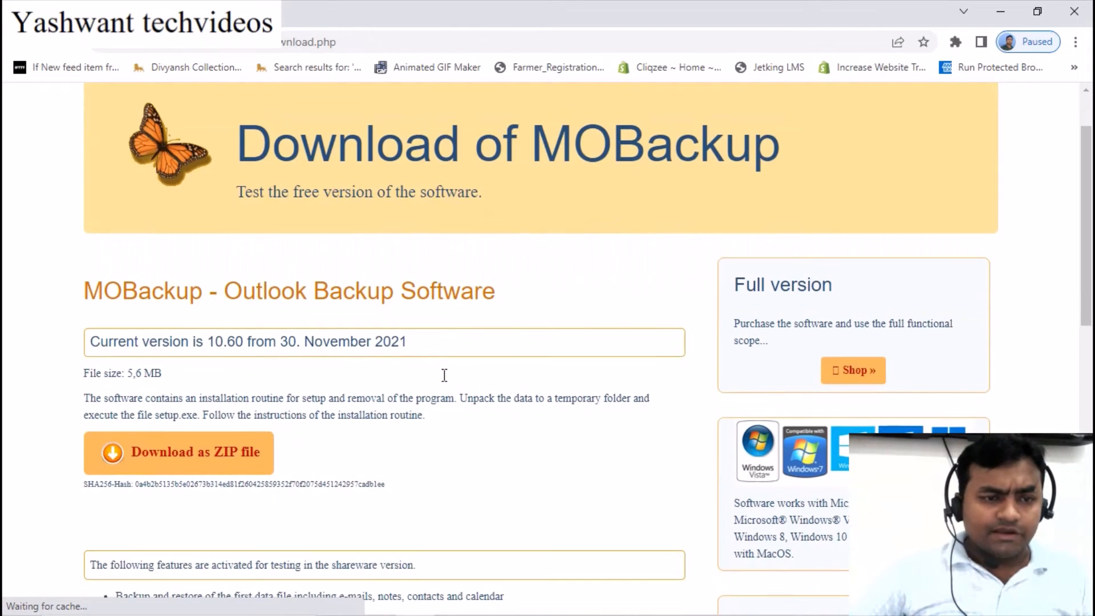
{"action": "scroll", "coordinate": [442, 382], "scroll_direction": "down", "scroll_amount": 1}
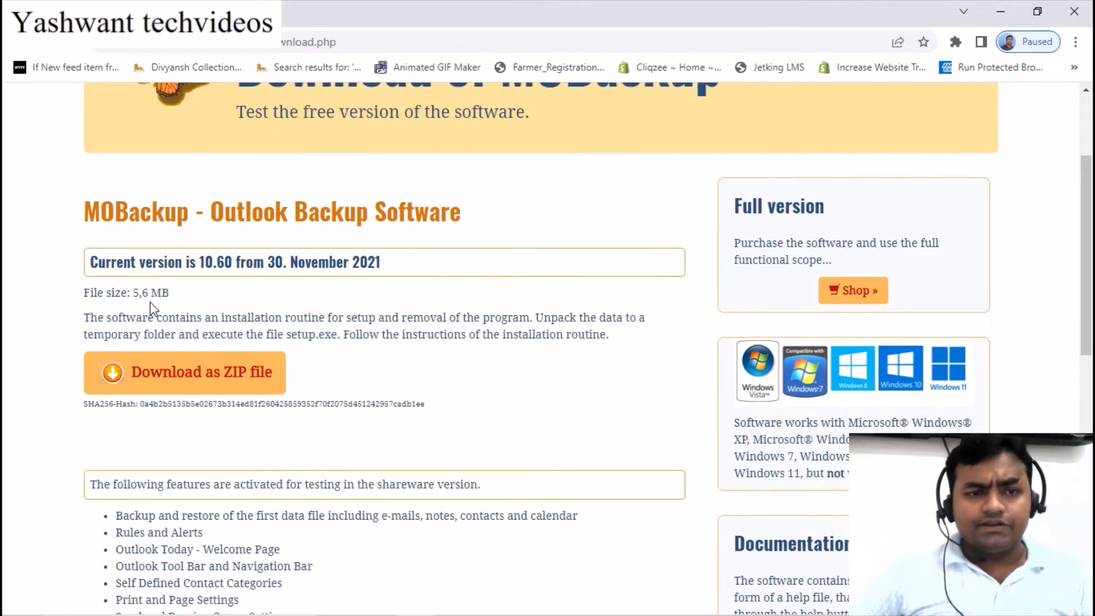
{"action": "left_click", "coordinate": [199, 385]}
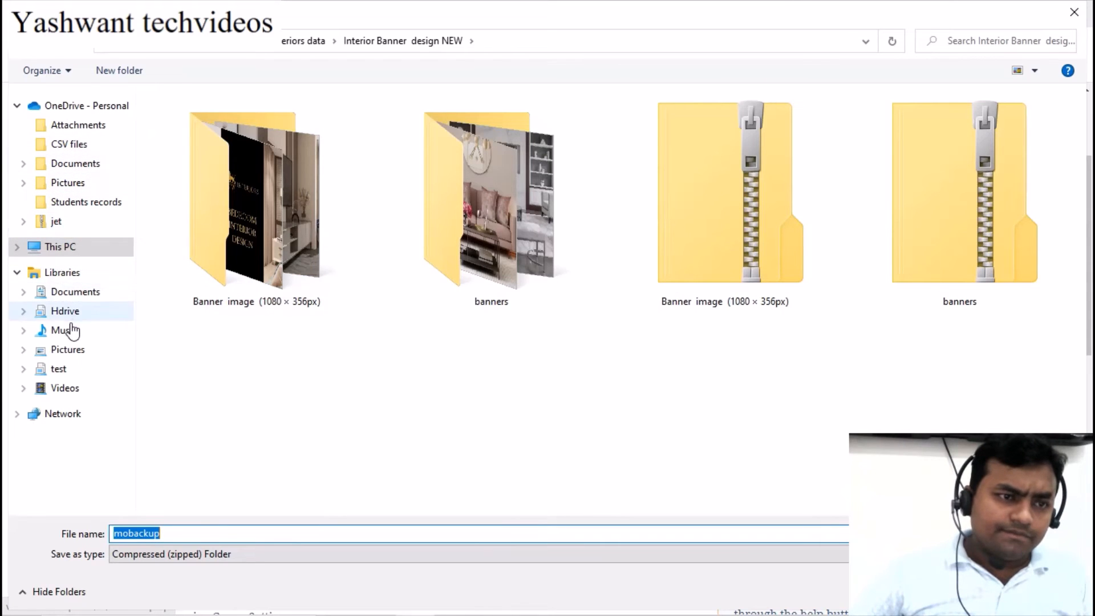
Save the mobackup ZIP into the C:\outlook backup folder
{"action": "left_click", "coordinate": [61, 255]}
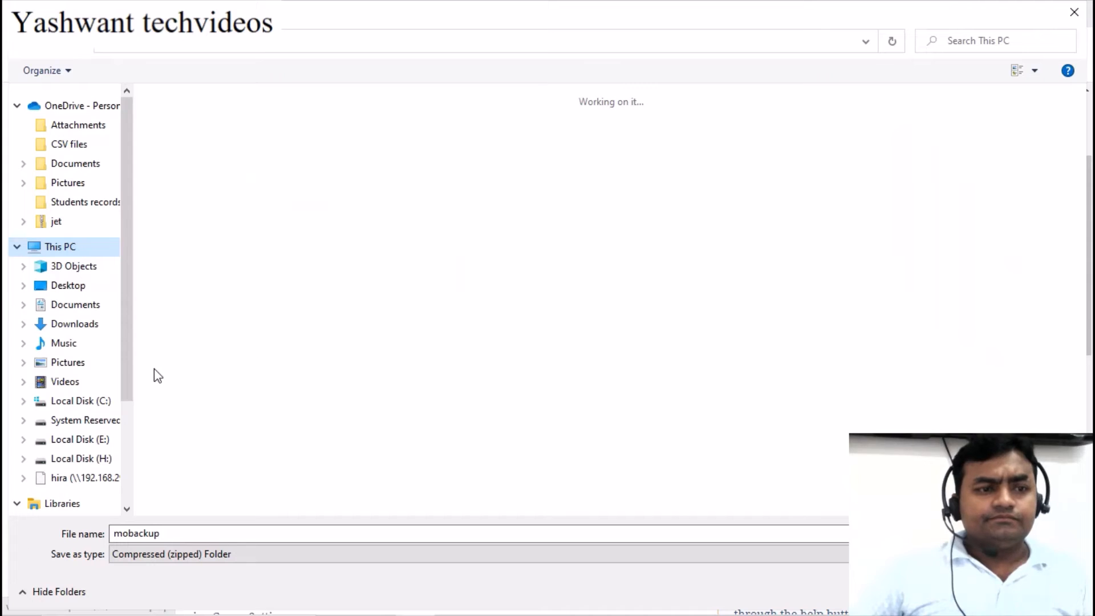
{"action": "left_click", "coordinate": [247, 240]}
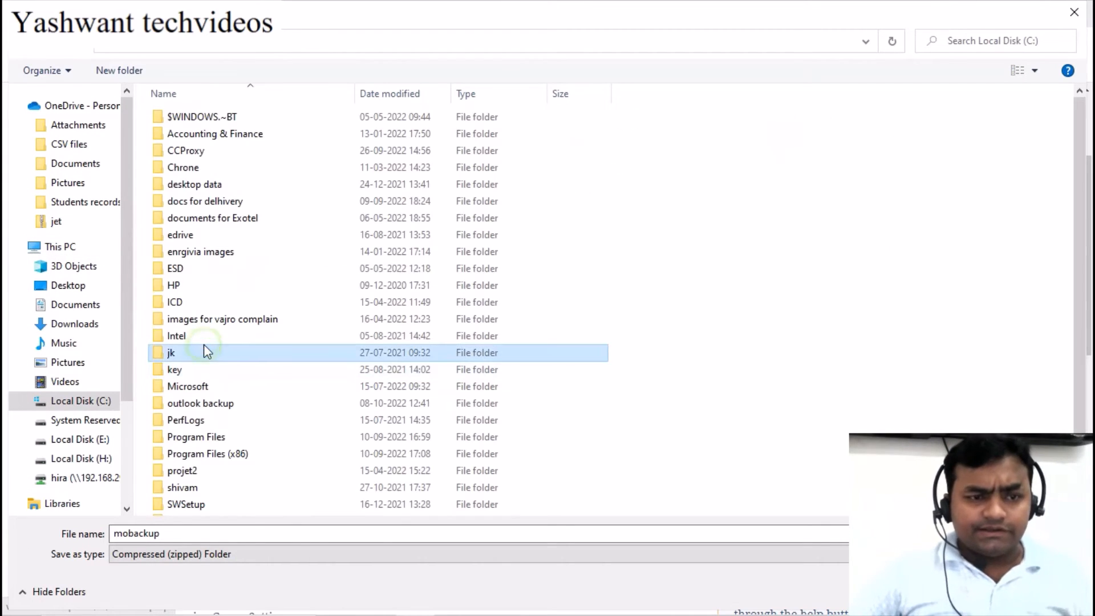
{"action": "left_click", "coordinate": [203, 388]}
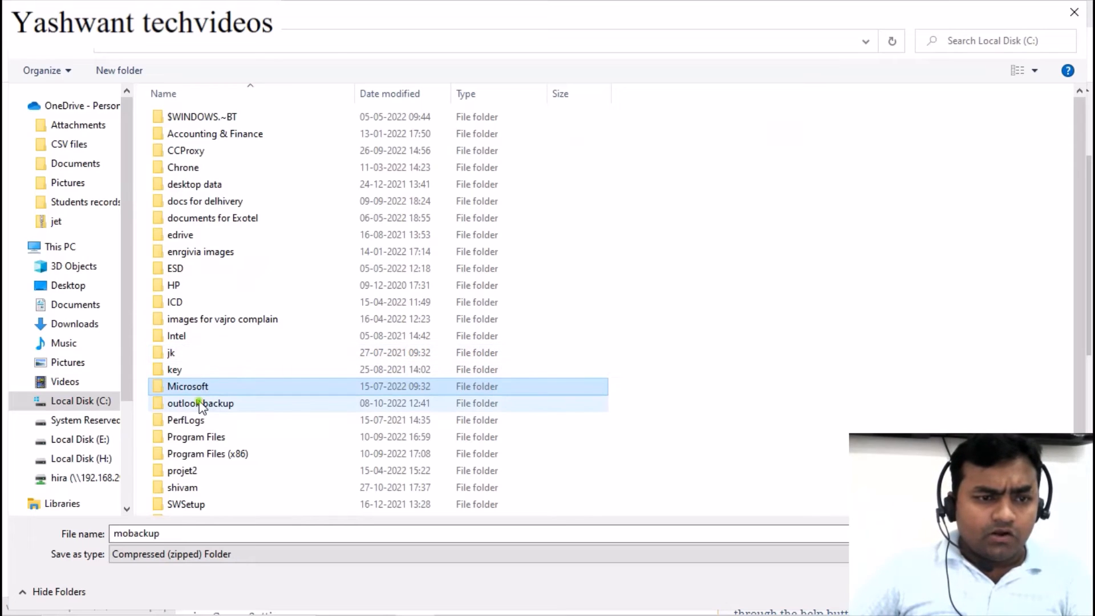
{"action": "double_click", "coordinate": [200, 404]}
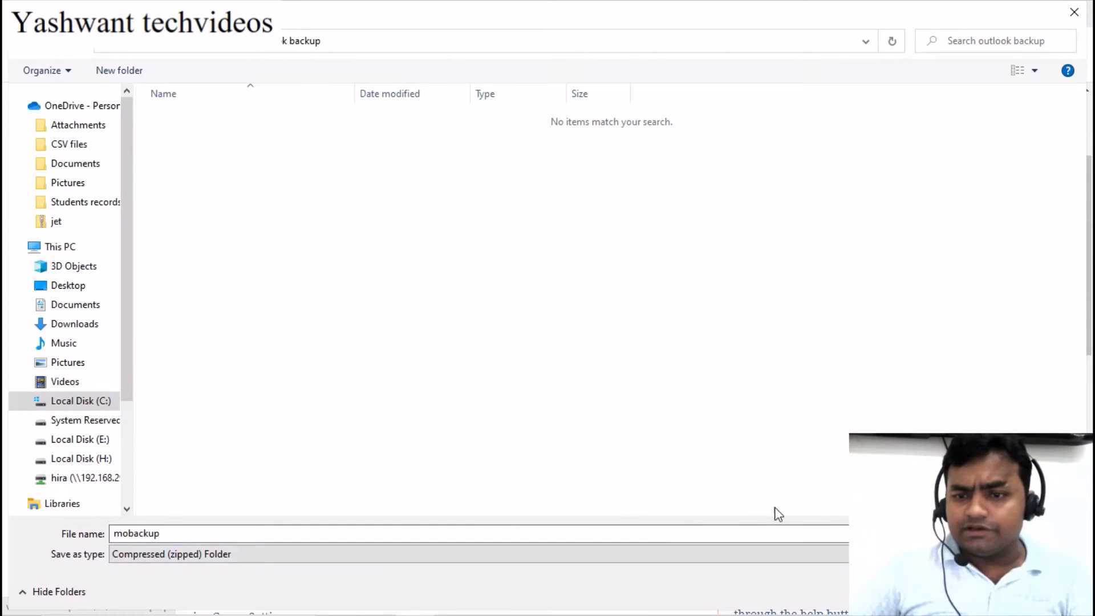
{"action": "left_click", "coordinate": [697, 16]}
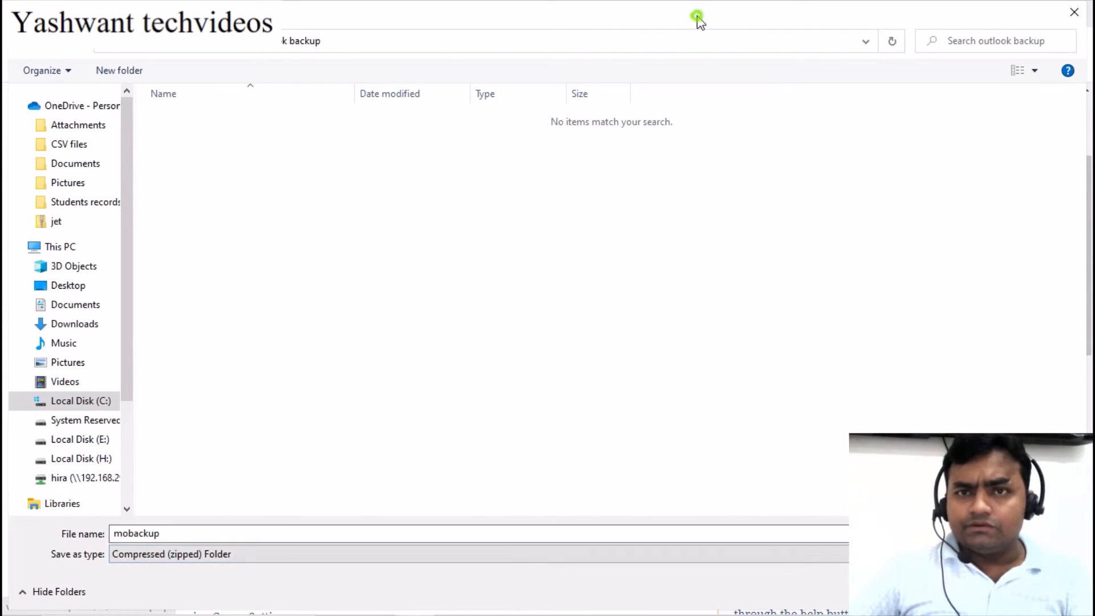
{"action": "double_click", "coordinate": [574, 17]}
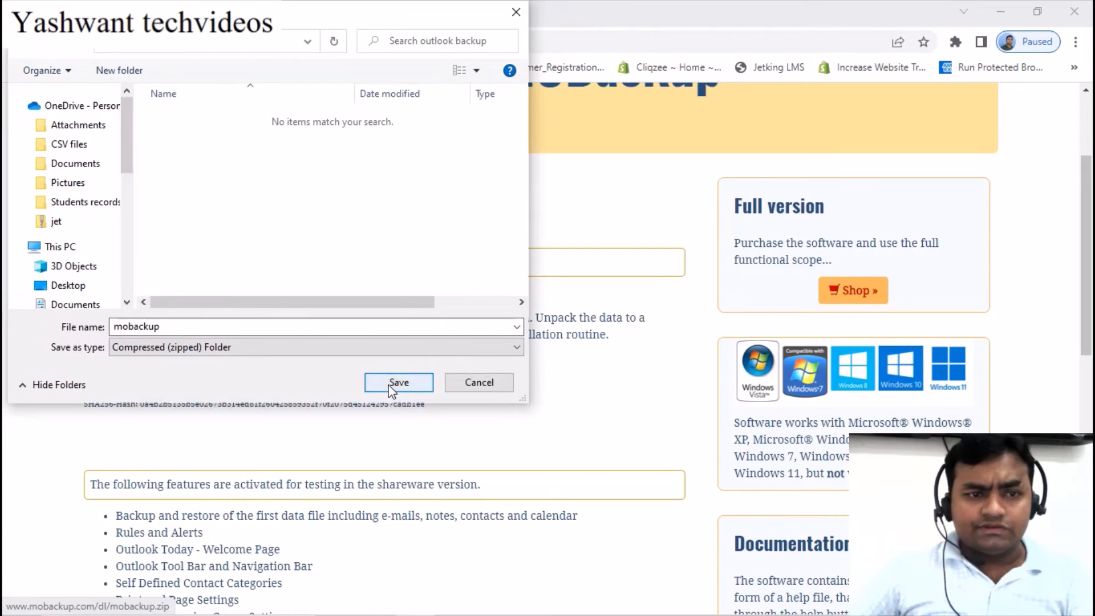
{"action": "left_click", "coordinate": [394, 383]}
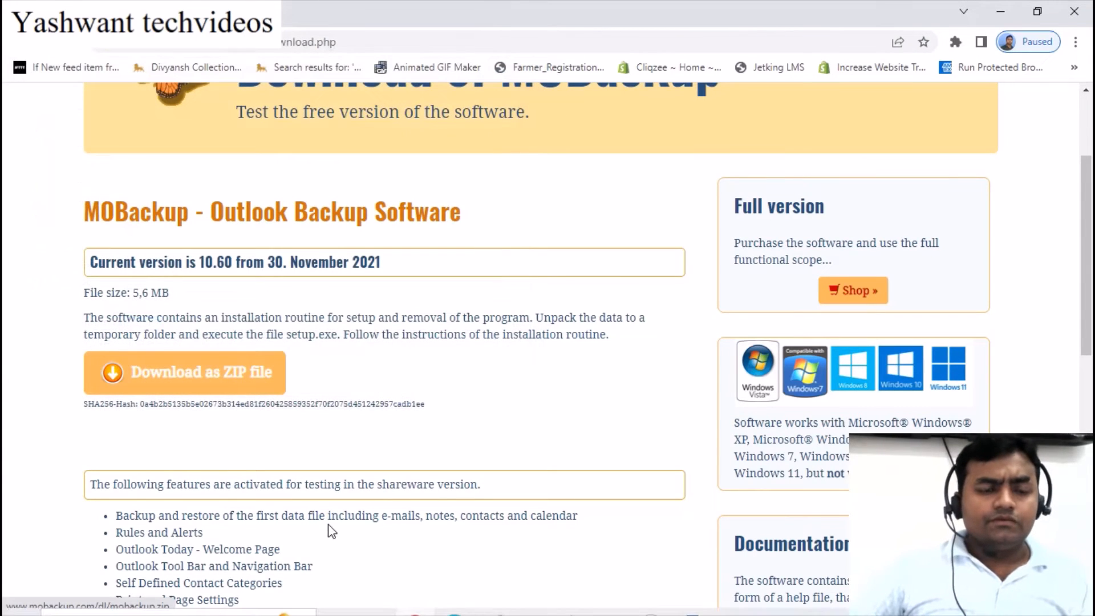
Open Chrome's Downloads page showing mobackup.zip downloaded today
{"action": "mouse_move", "coordinate": [127, 614]}
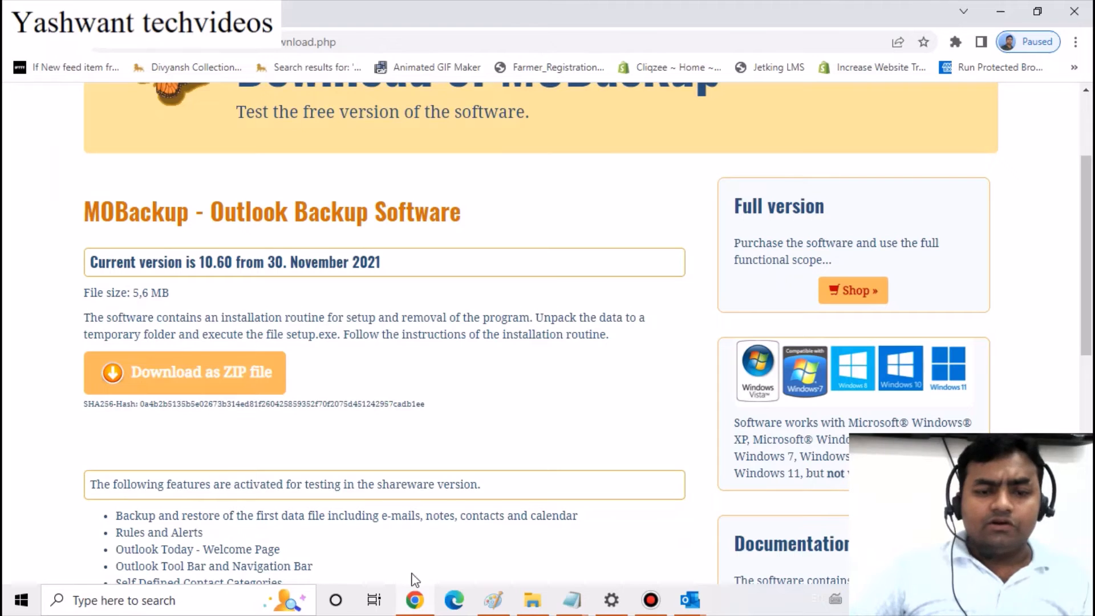
{"action": "left_click", "coordinate": [1076, 42]}
{"action": "left_click", "coordinate": [924, 150]}
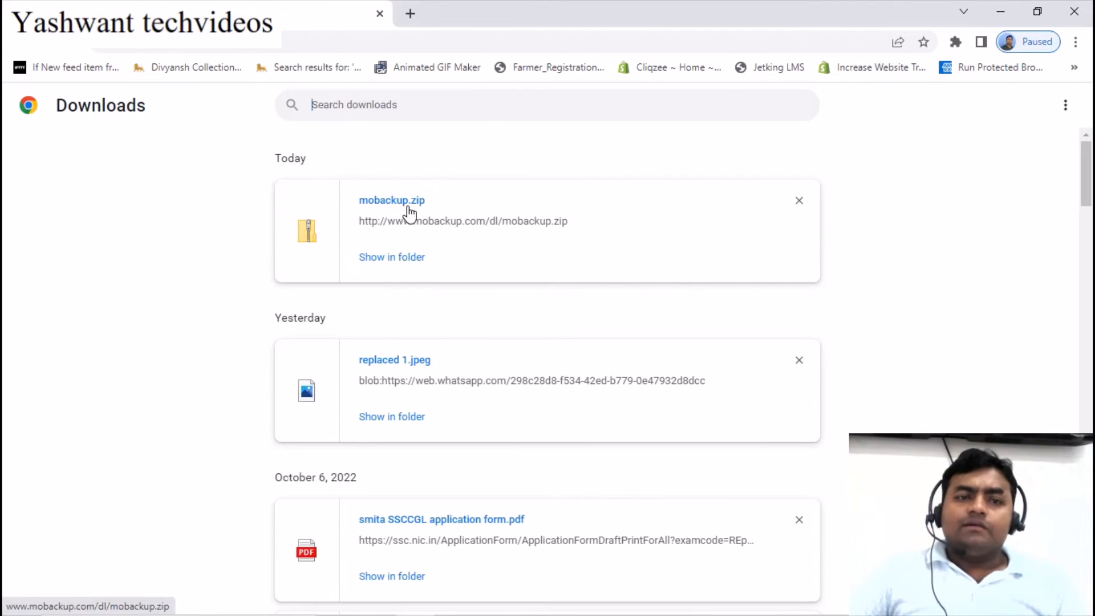
Open mobackup.zip from Downloads and run its Setup program to install MOBackup
{"action": "left_click", "coordinate": [389, 199]}
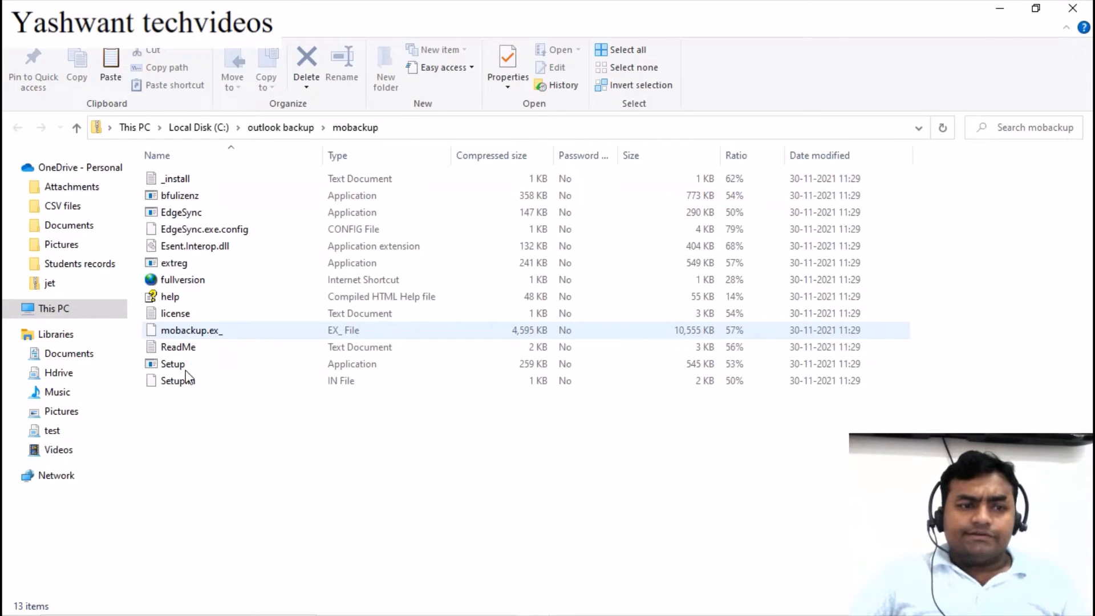
{"action": "left_click", "coordinate": [173, 367]}
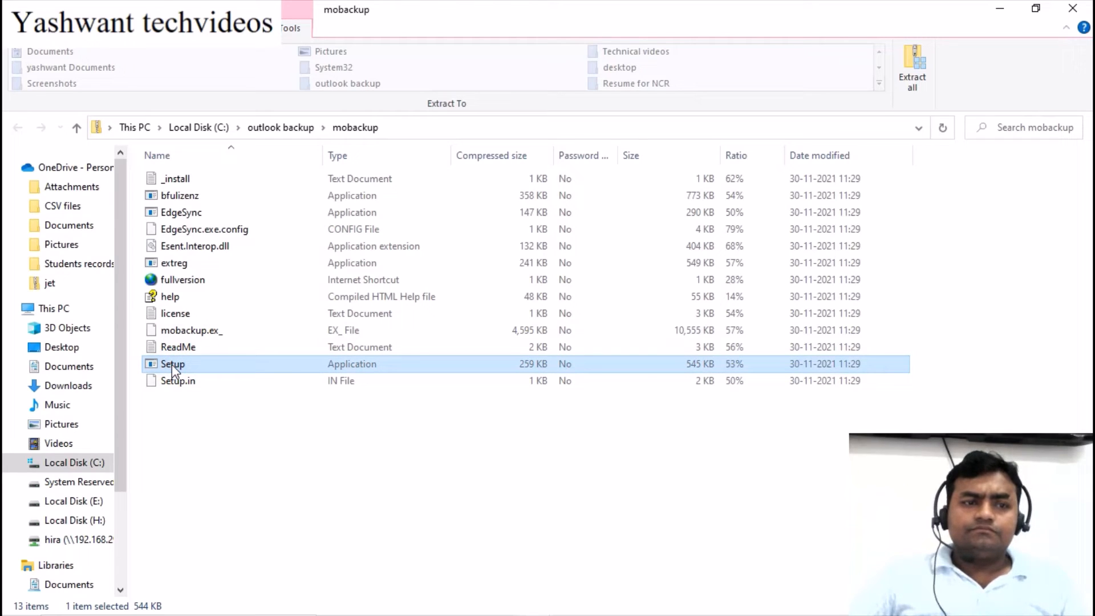
{"action": "double_click", "coordinate": [215, 368]}
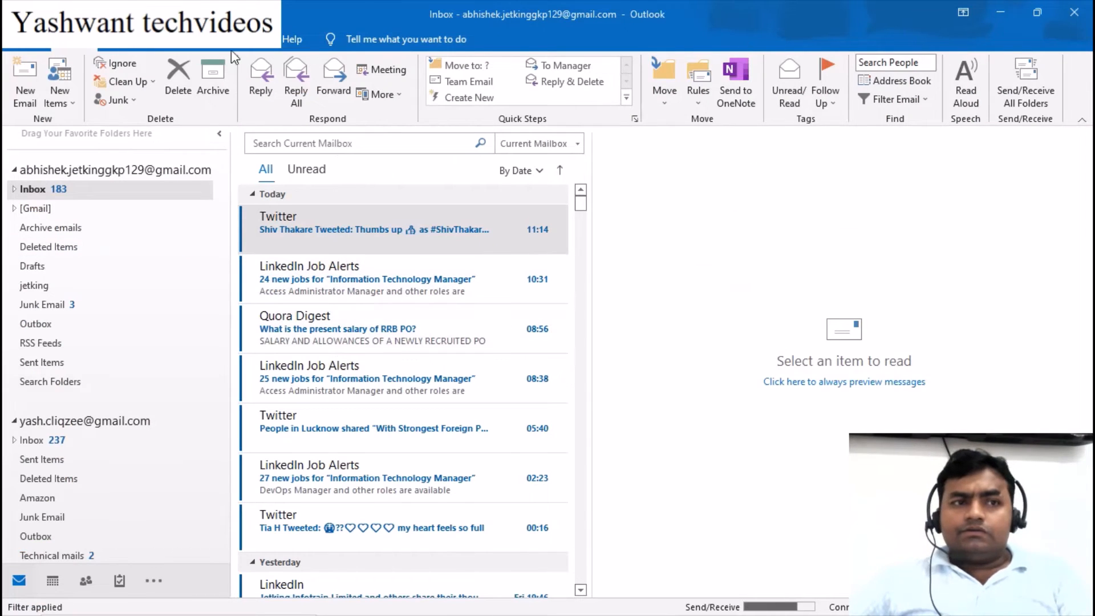
Back out of the unfinished MOBackup backup wizard and confirm cancelling it
{"action": "mouse_move", "coordinate": [582, 605]}
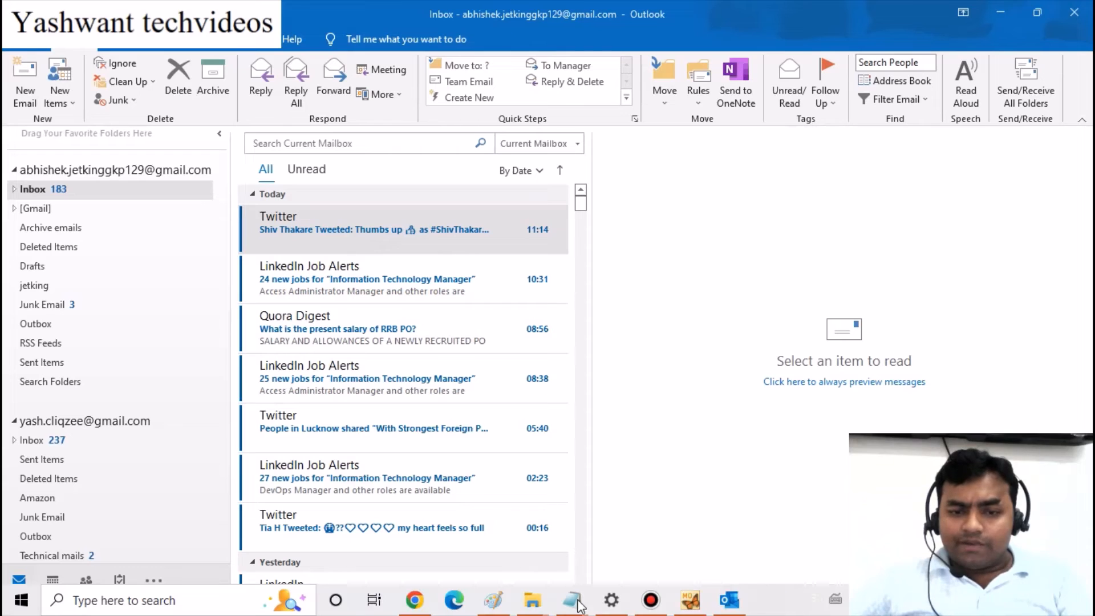
{"action": "left_click", "coordinate": [691, 600]}
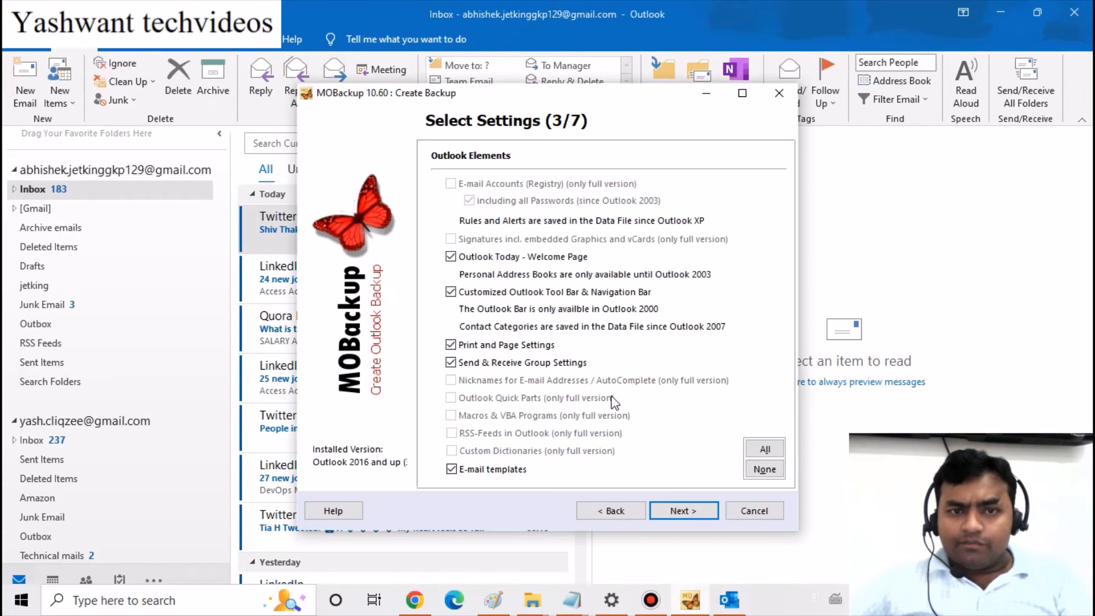
{"action": "left_click", "coordinate": [616, 512]}
{"action": "left_click", "coordinate": [564, 379]}
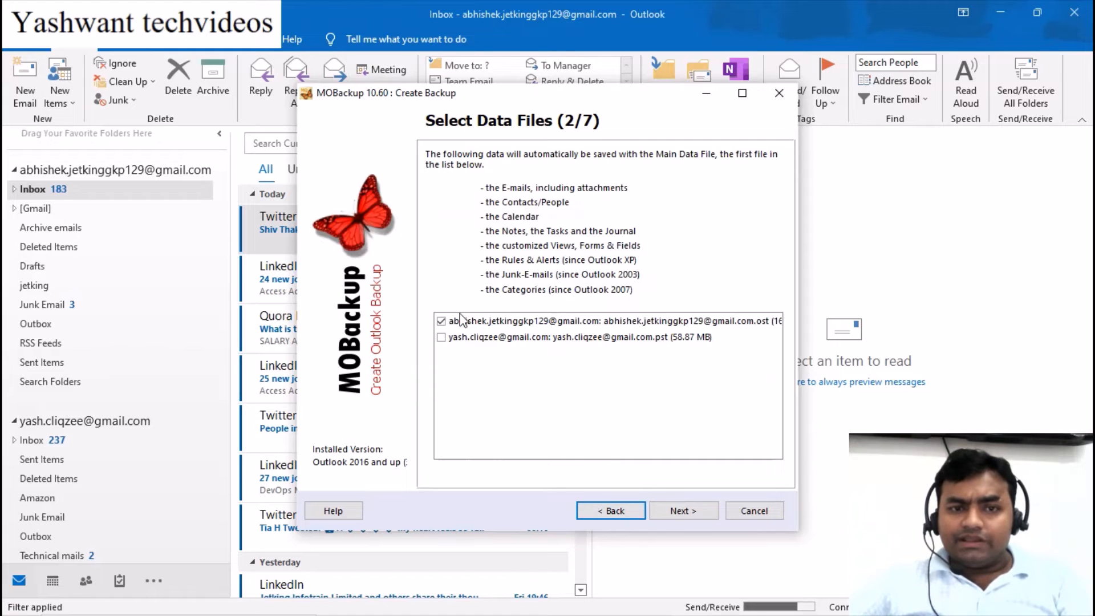
{"action": "left_click", "coordinate": [747, 518]}
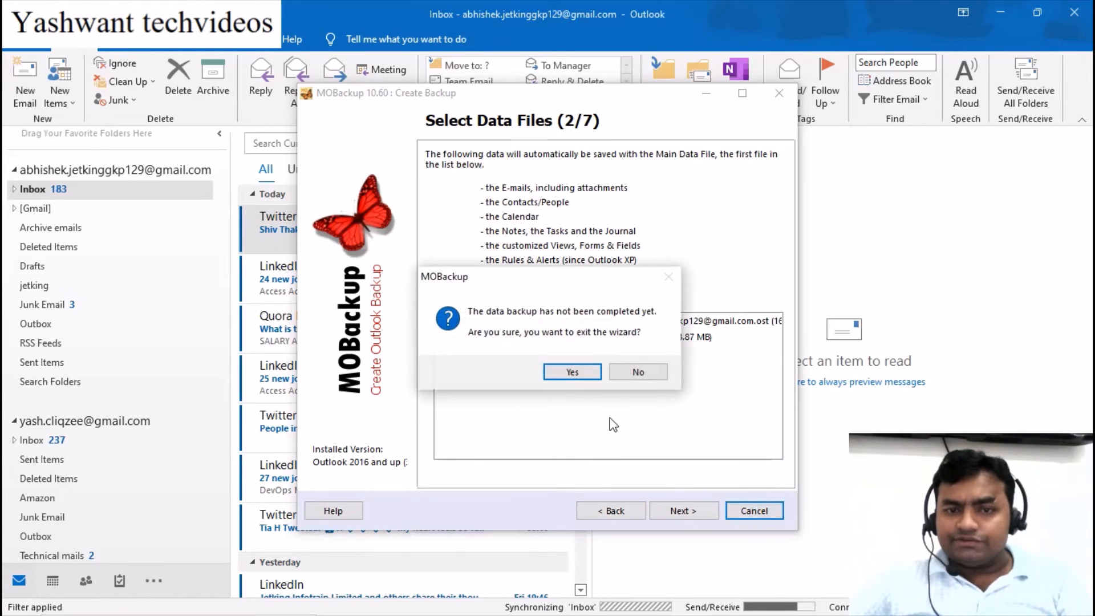
{"action": "left_click", "coordinate": [571, 372]}
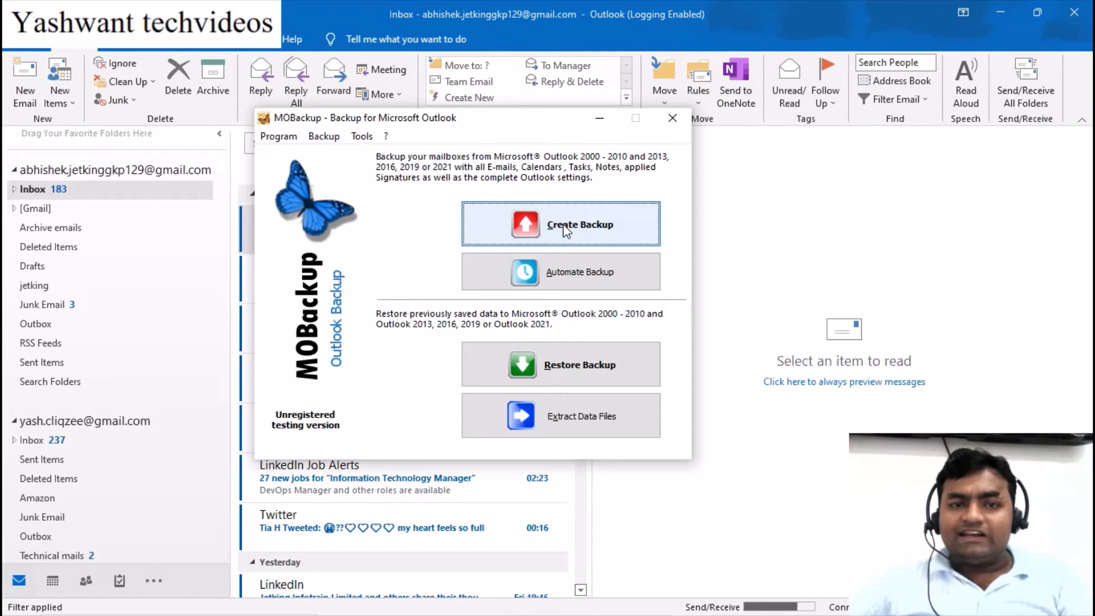
Try Create Backup, accept the close-Outlook warning, minimize MOBackup, and dismiss the genuine-Office bar
{"action": "left_click", "coordinate": [564, 228]}
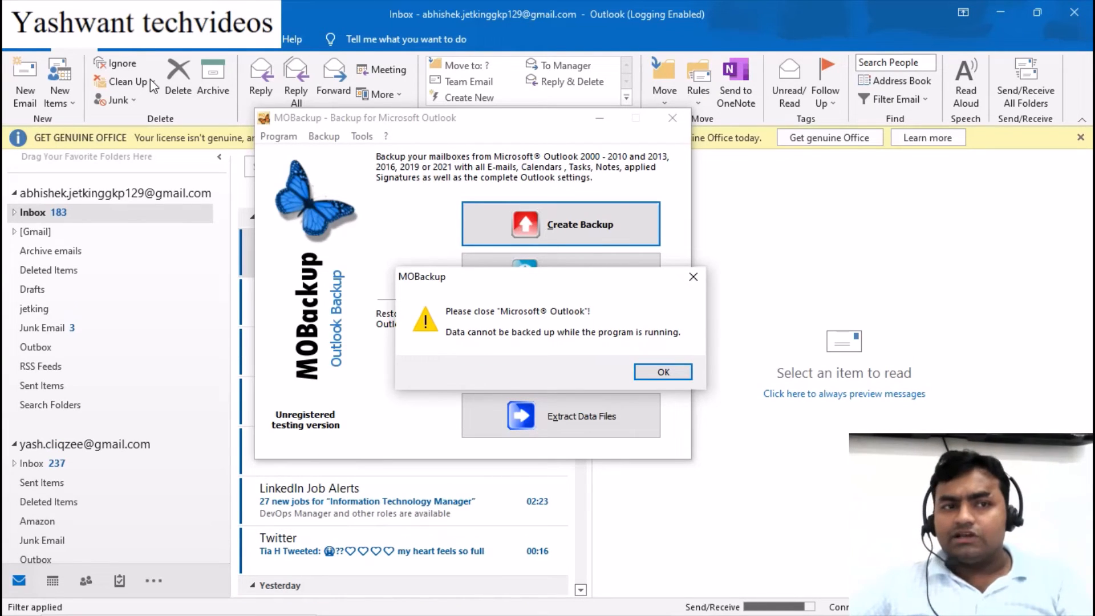
{"action": "left_click", "coordinate": [663, 374]}
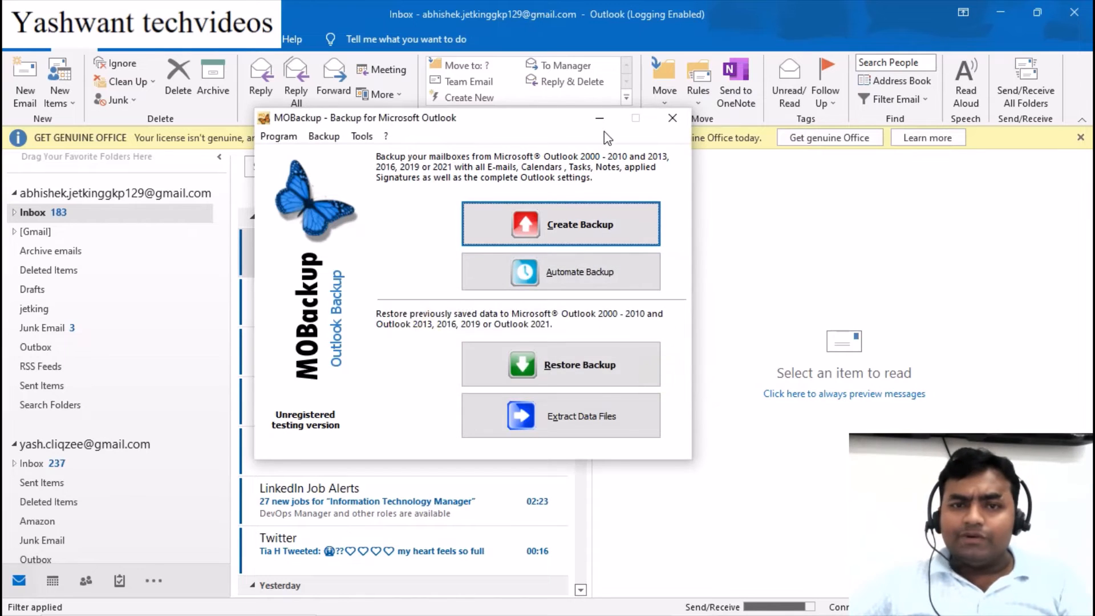
{"action": "left_click", "coordinate": [599, 118]}
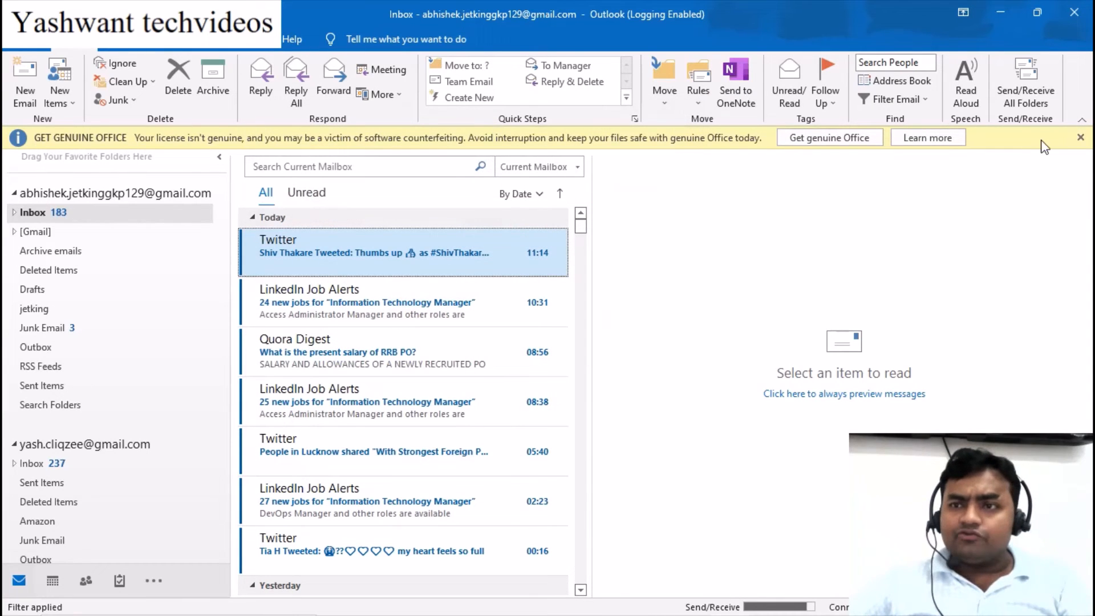
{"action": "left_click", "coordinate": [1080, 137]}
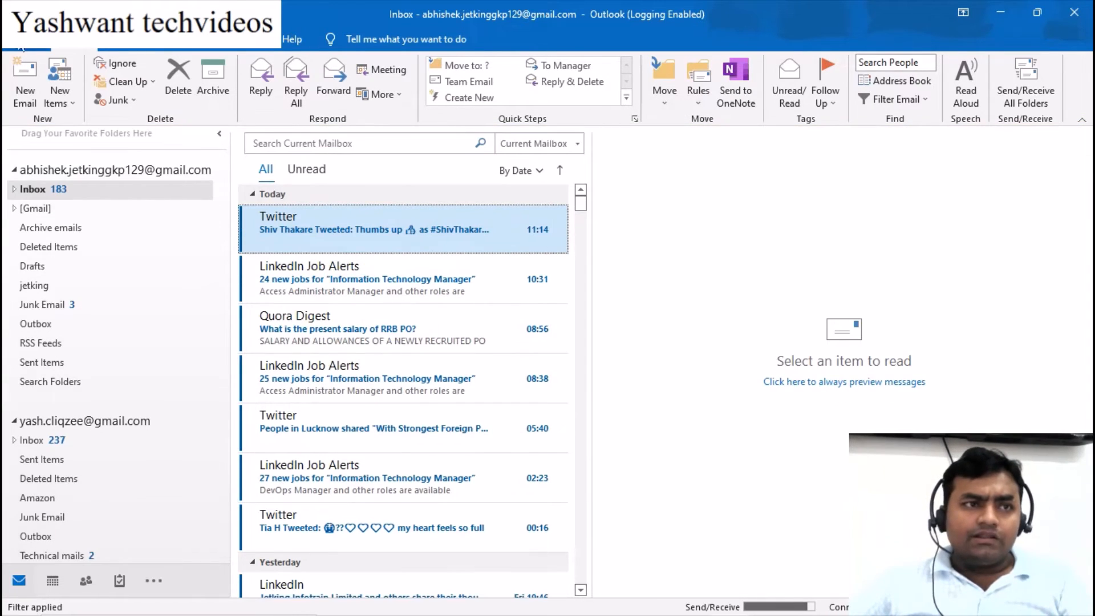
In Account Settings, make the second Gmail (POP/SMTP) account the default sender
{"action": "left_click", "coordinate": [22, 49]}
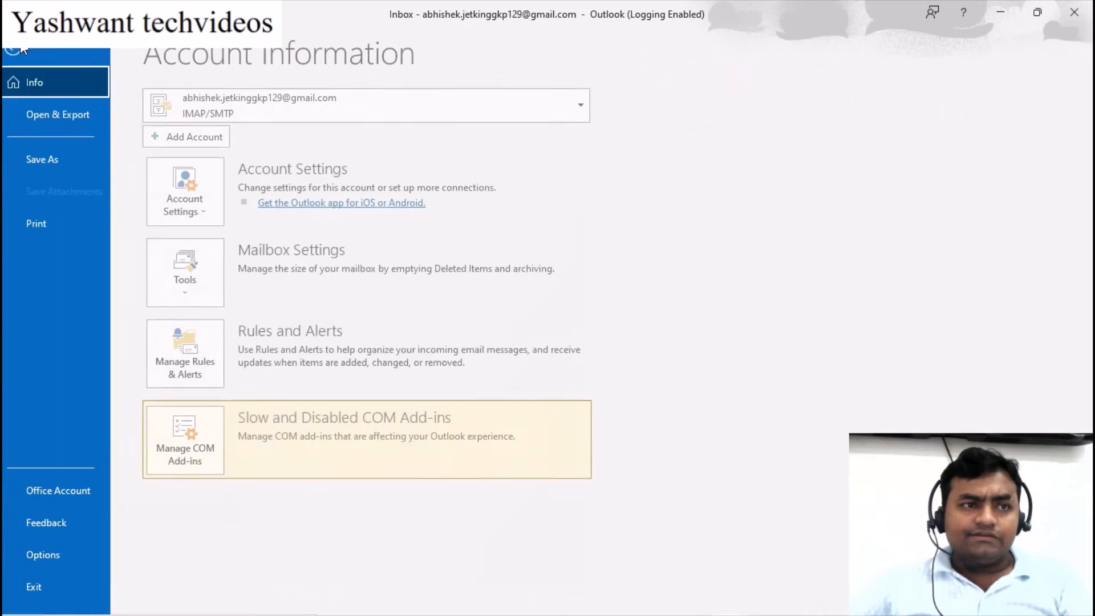
{"action": "left_click", "coordinate": [196, 202]}
{"action": "left_click", "coordinate": [244, 255]}
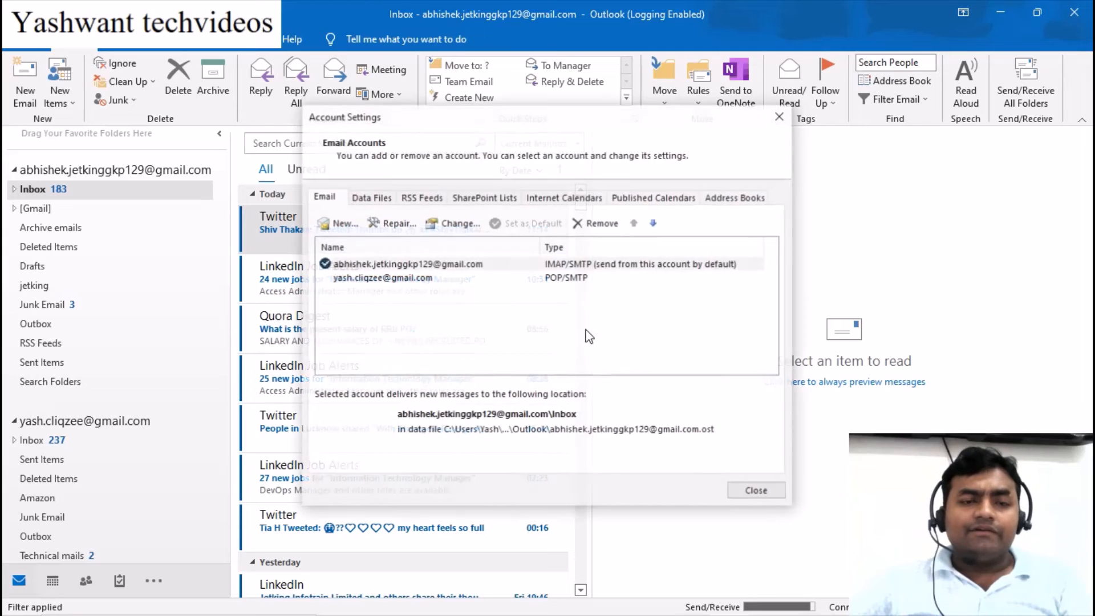
{"action": "left_click", "coordinate": [388, 278]}
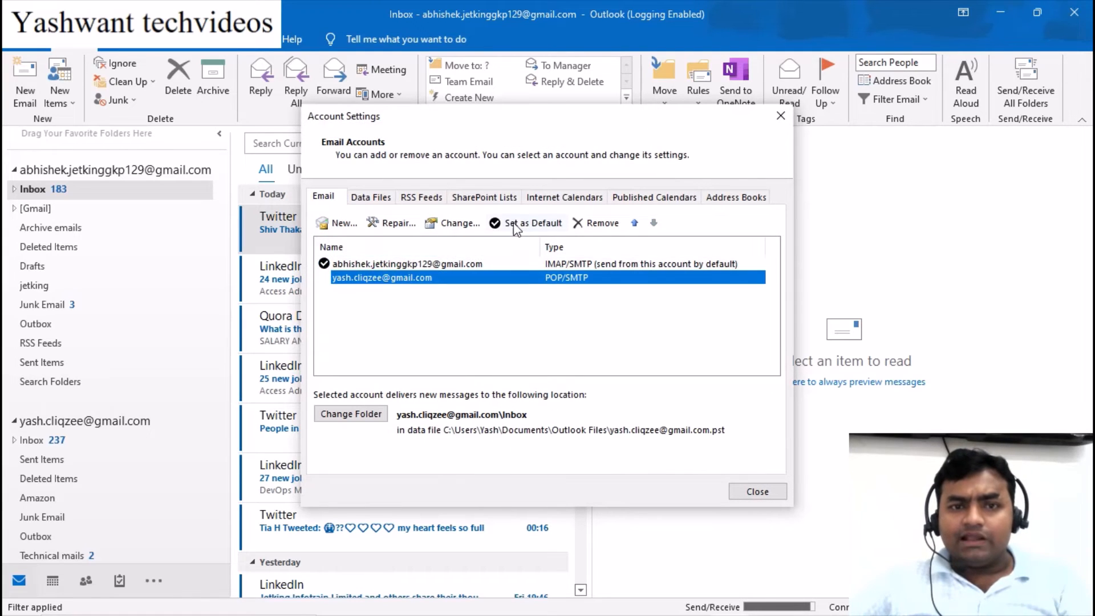
{"action": "left_click", "coordinate": [525, 223]}
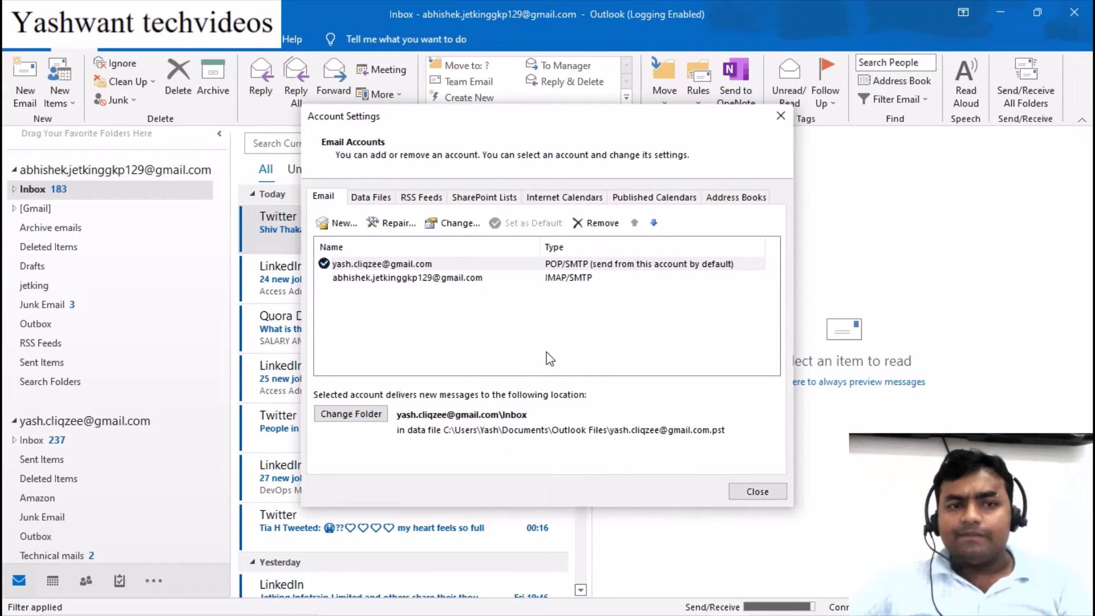
Make that account's .pst the default data file, confirm the delivery change, and close Account Settings
{"action": "left_click", "coordinate": [369, 197]}
{"action": "left_click", "coordinate": [377, 278]}
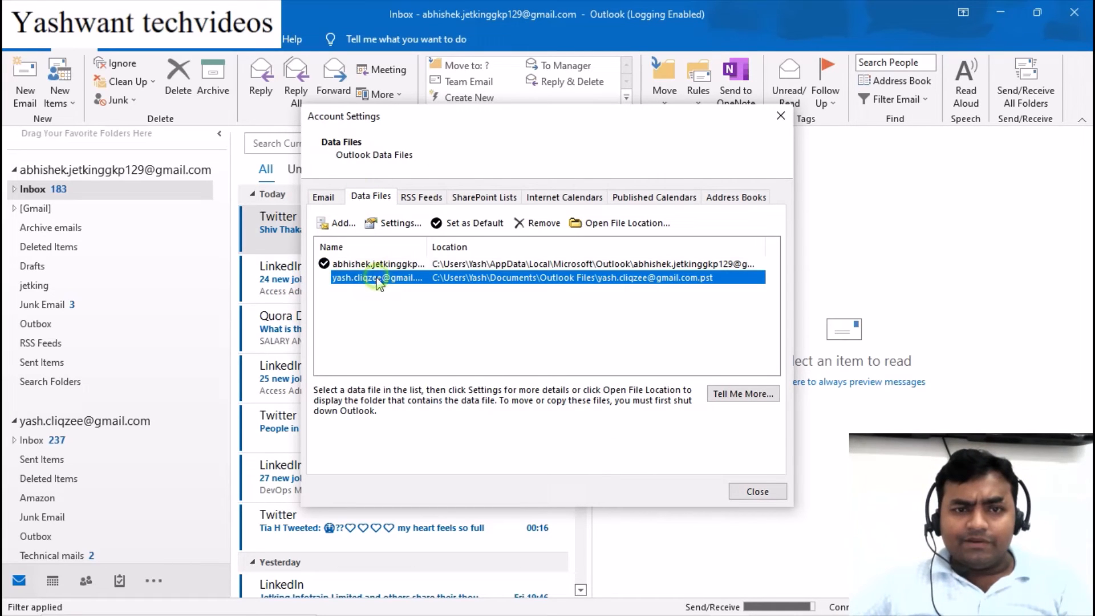
{"action": "left_click", "coordinate": [465, 223]}
{"action": "left_click", "coordinate": [605, 391]}
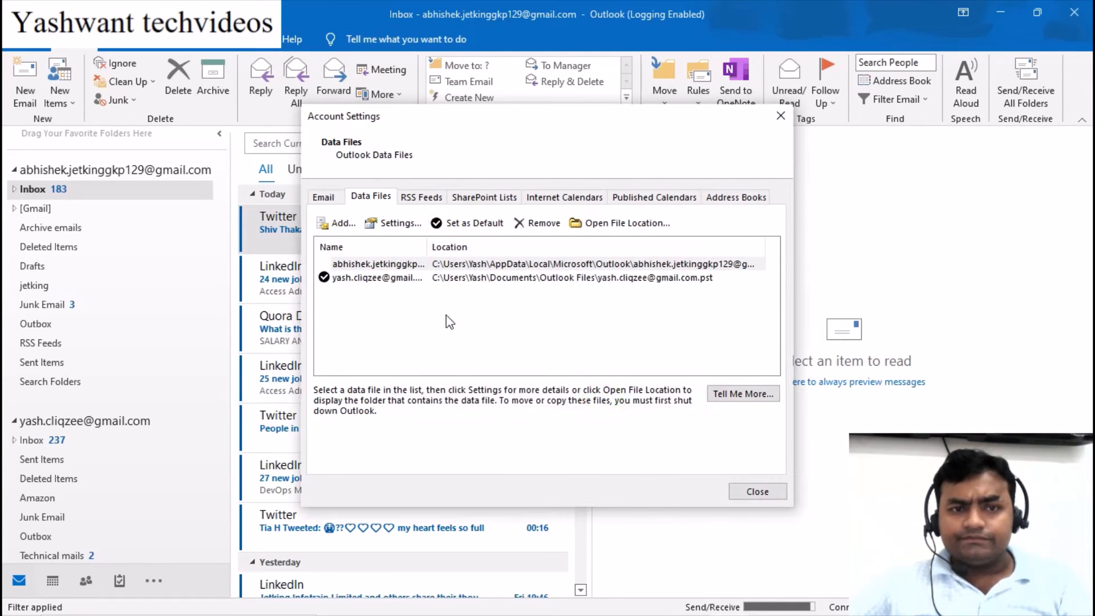
{"action": "left_click", "coordinate": [324, 198]}
{"action": "left_click", "coordinate": [757, 490]}
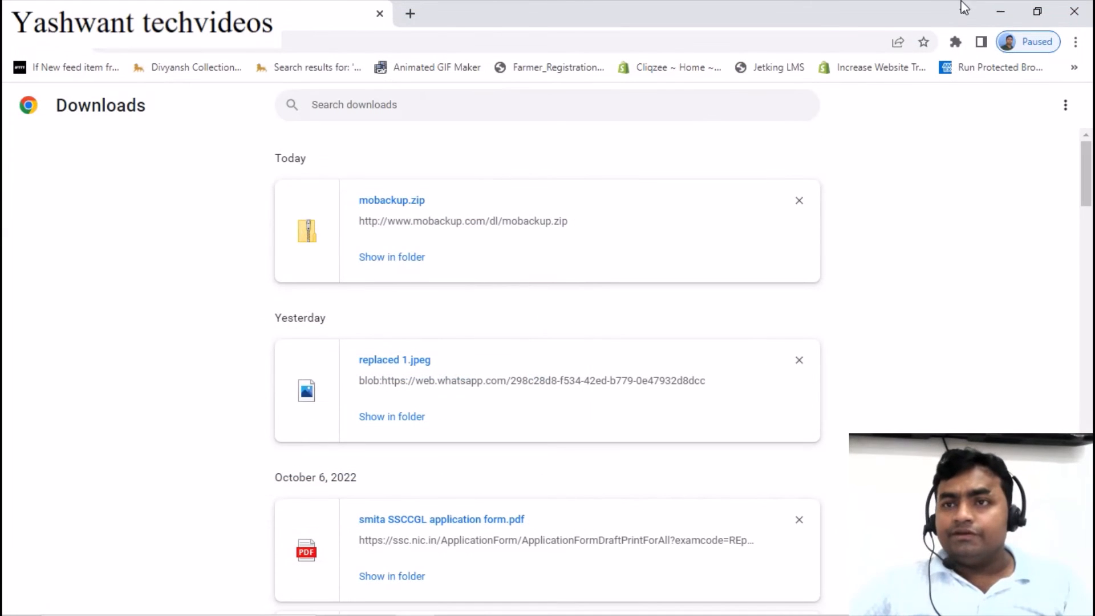
Minimize Chrome to reveal the desktop and MOBackup's main window
{"action": "left_click", "coordinate": [1000, 11]}
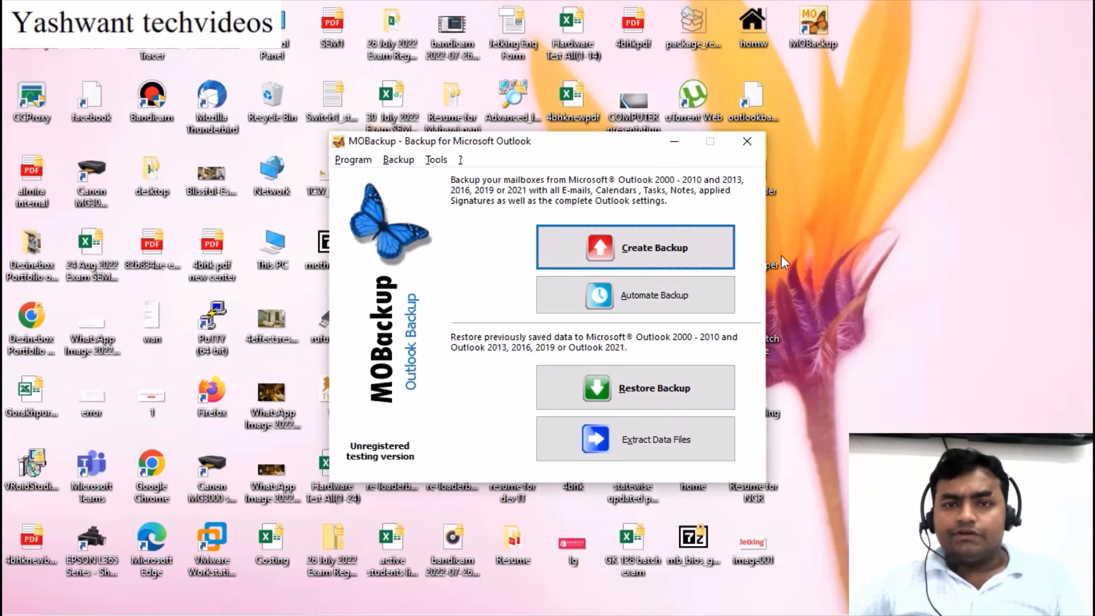
Start a new MOBackup backup and enter and repeat a backup password
{"action": "left_click", "coordinate": [696, 251]}
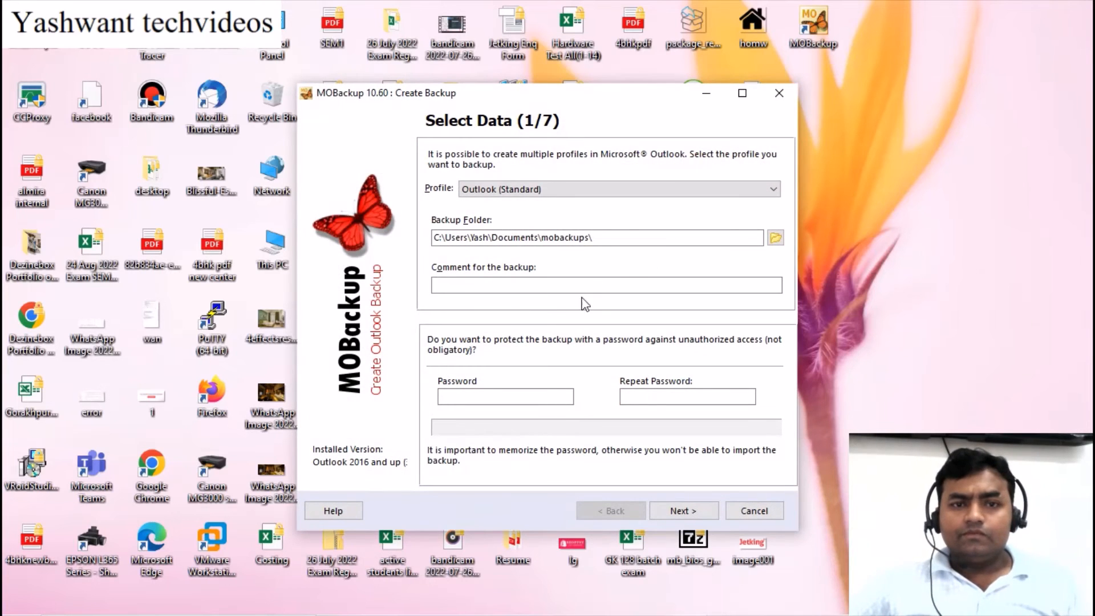
{"action": "left_click", "coordinate": [467, 397]}
{"action": "type", "text": "a"}
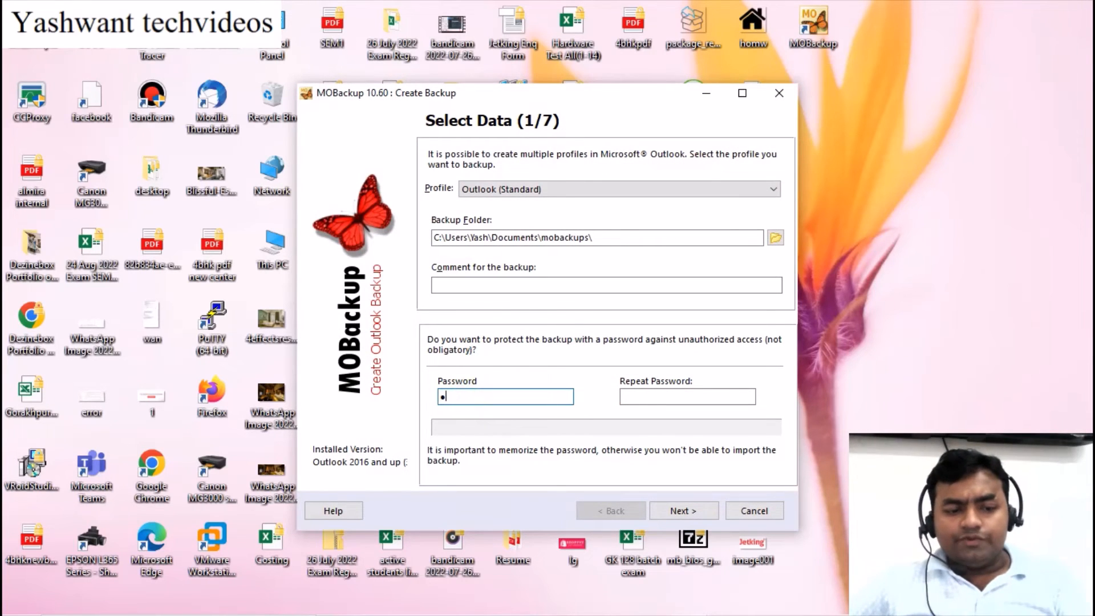
{"action": "type", "text": "aaaa"}
{"action": "left_click", "coordinate": [639, 395]}
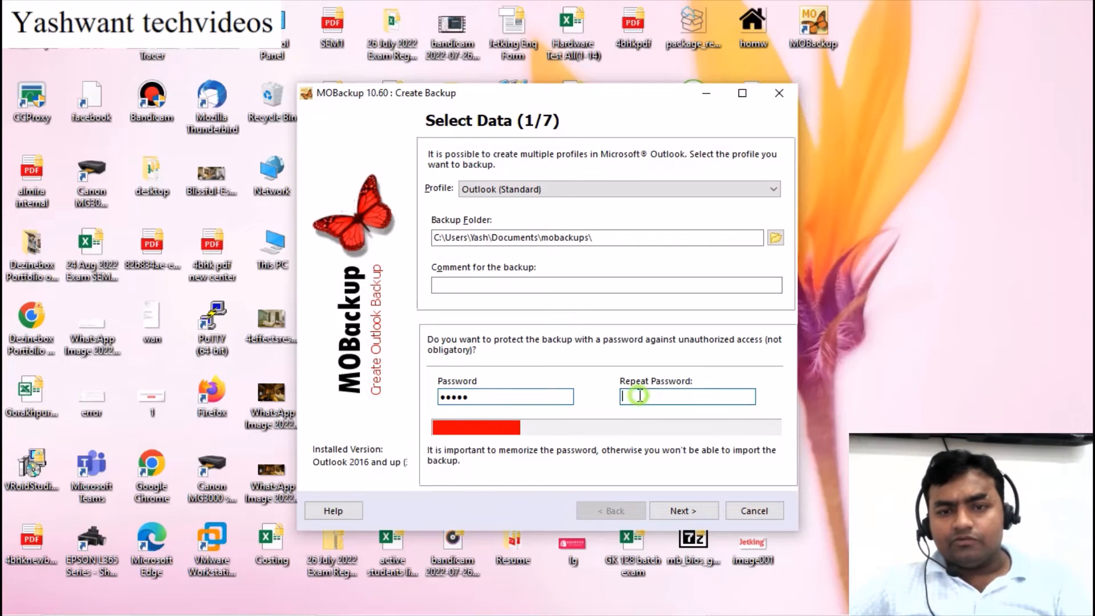
{"action": "type", "text": "aaaaa"}
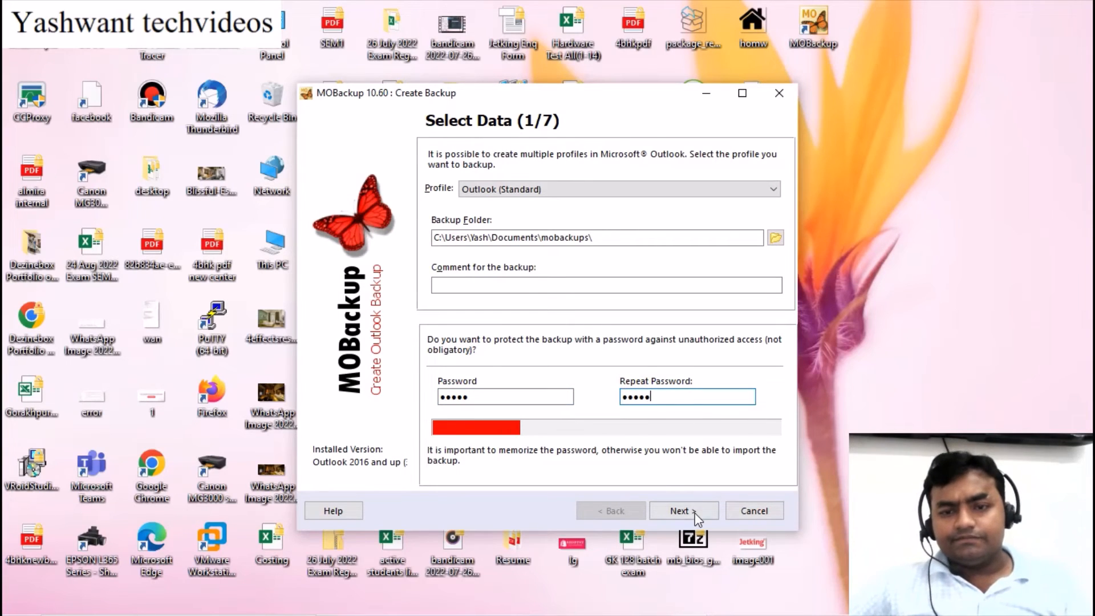
Advance past data files, Outlook settings, options and additional data to Finish Selection (7/7)
{"action": "left_click", "coordinate": [695, 514]}
{"action": "left_click", "coordinate": [554, 377]}
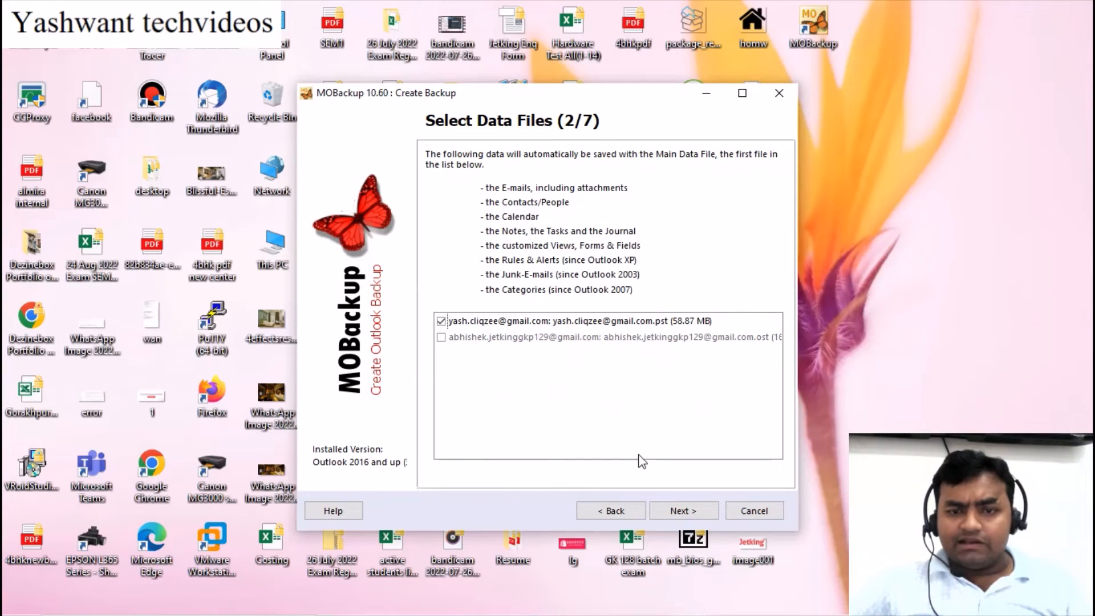
{"action": "left_click", "coordinate": [689, 510]}
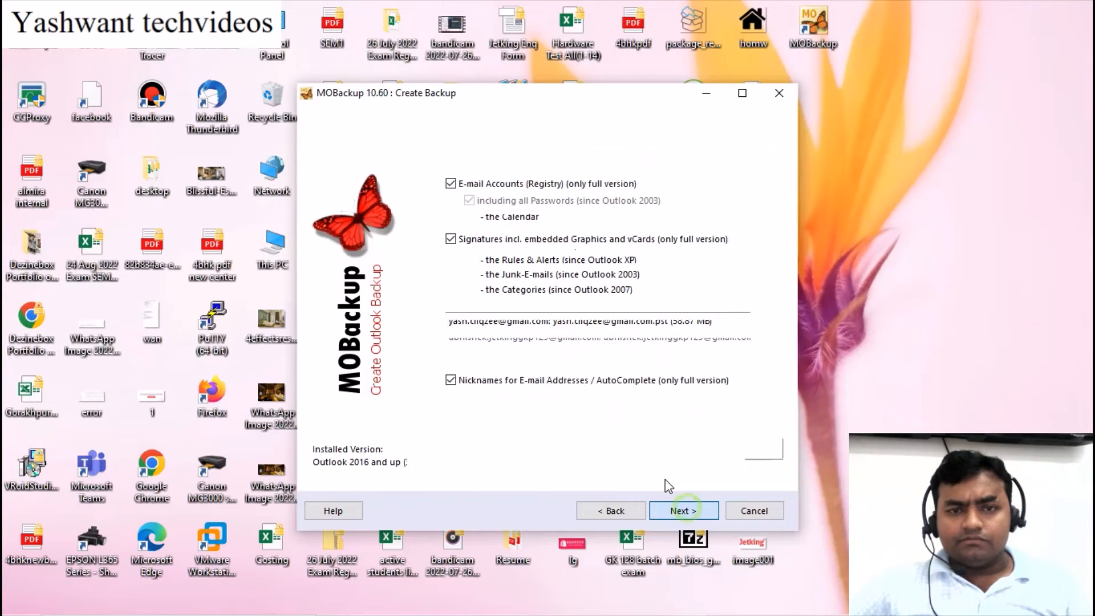
{"action": "left_click", "coordinate": [687, 510]}
{"action": "left_click", "coordinate": [689, 514]}
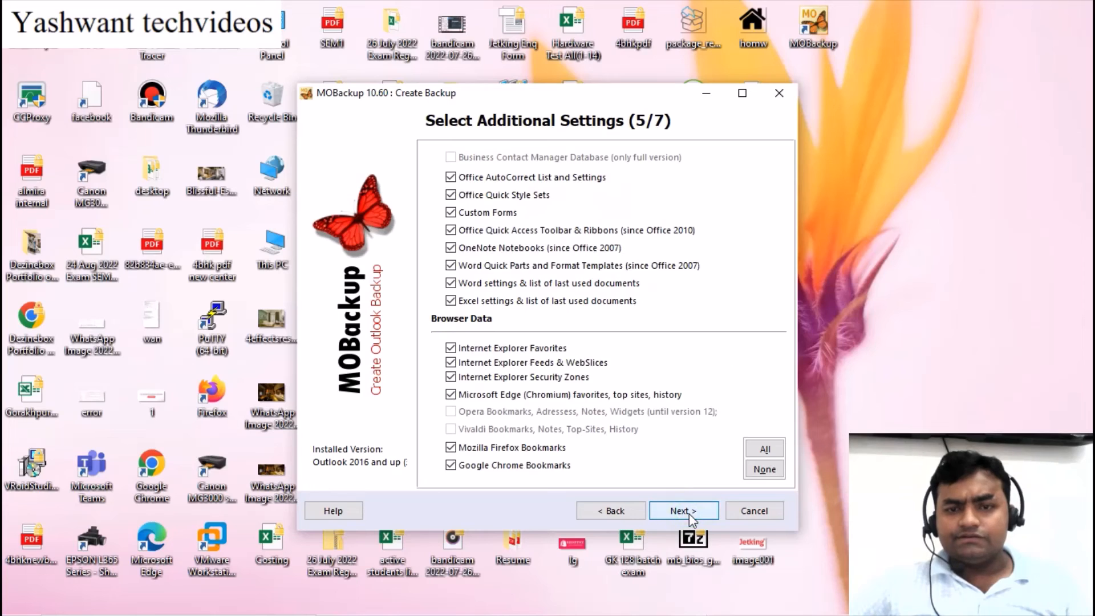
{"action": "left_click", "coordinate": [689, 513]}
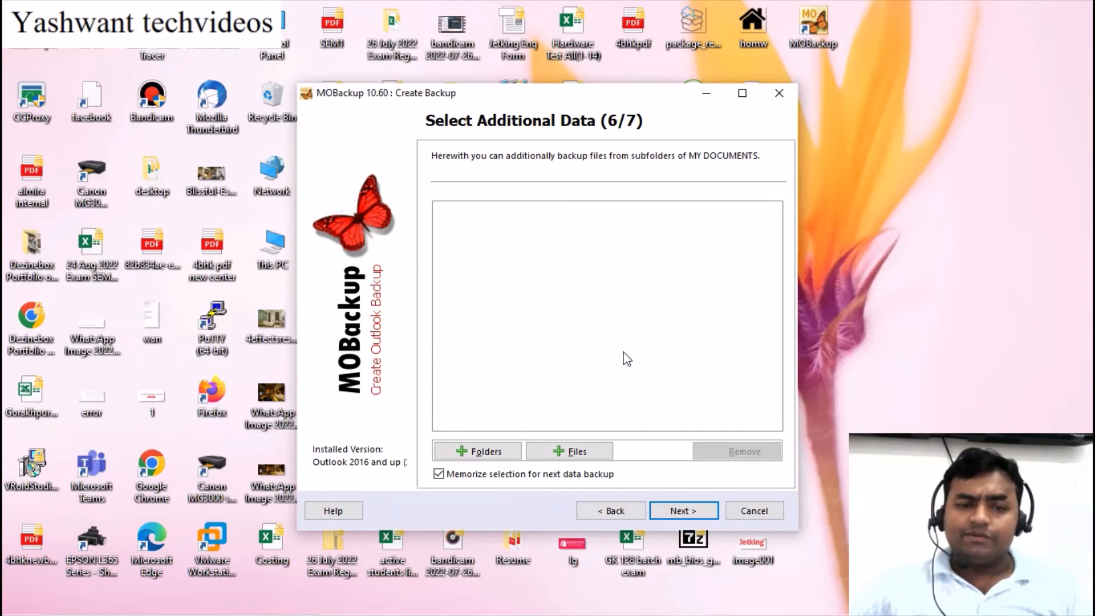
{"action": "left_click", "coordinate": [683, 511]}
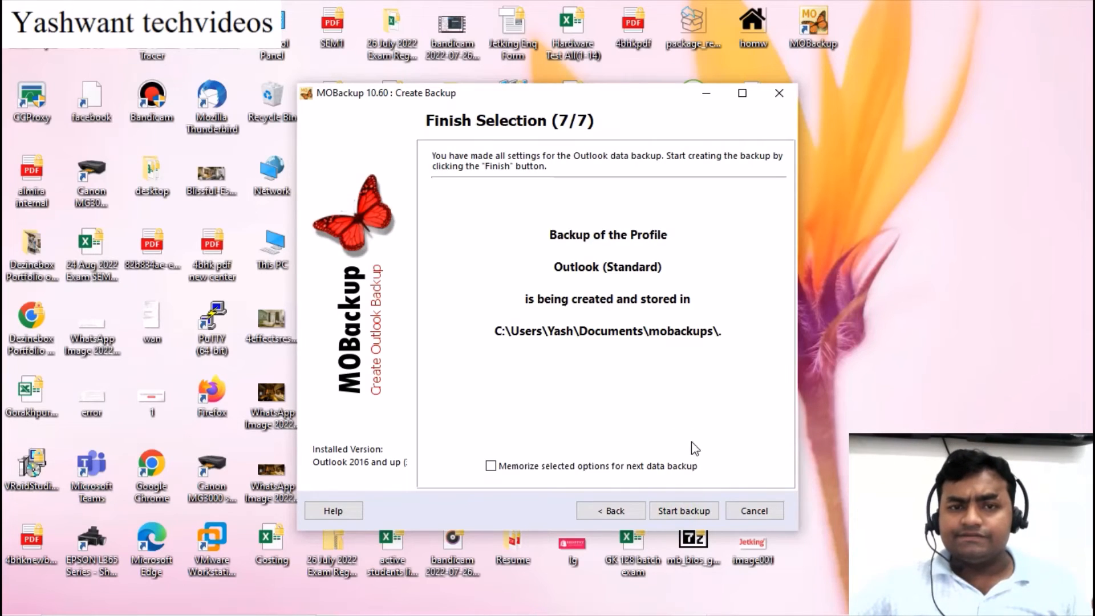
Run the Outlook (Standard) backup until it reports 100% success in 00:01:51, then exit the wizard
{"action": "left_click", "coordinate": [684, 511]}
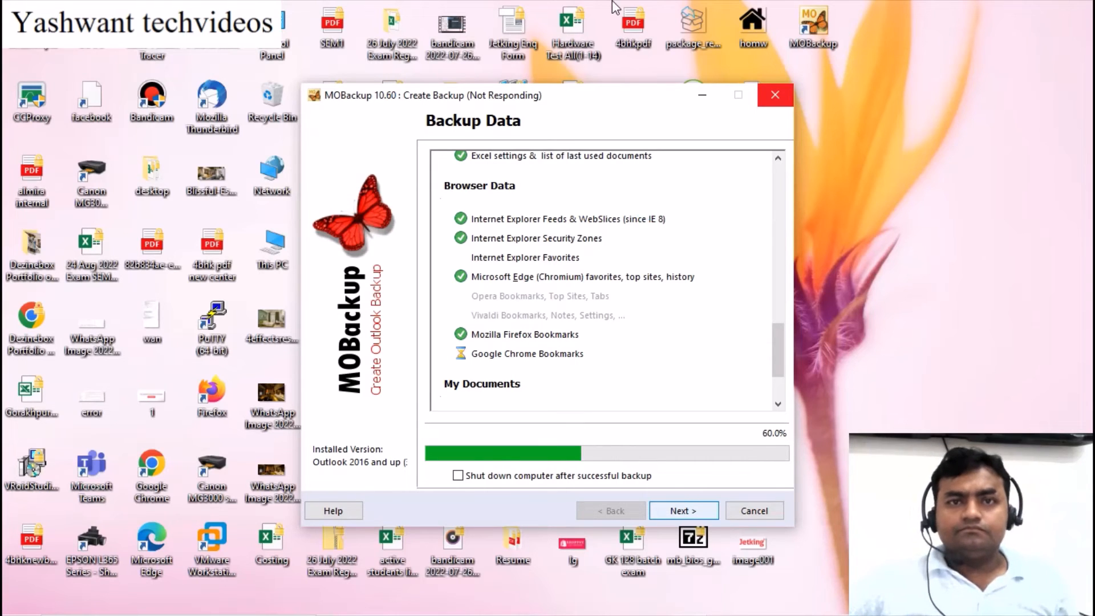
{"action": "mouse_move", "coordinate": [614, 7]}
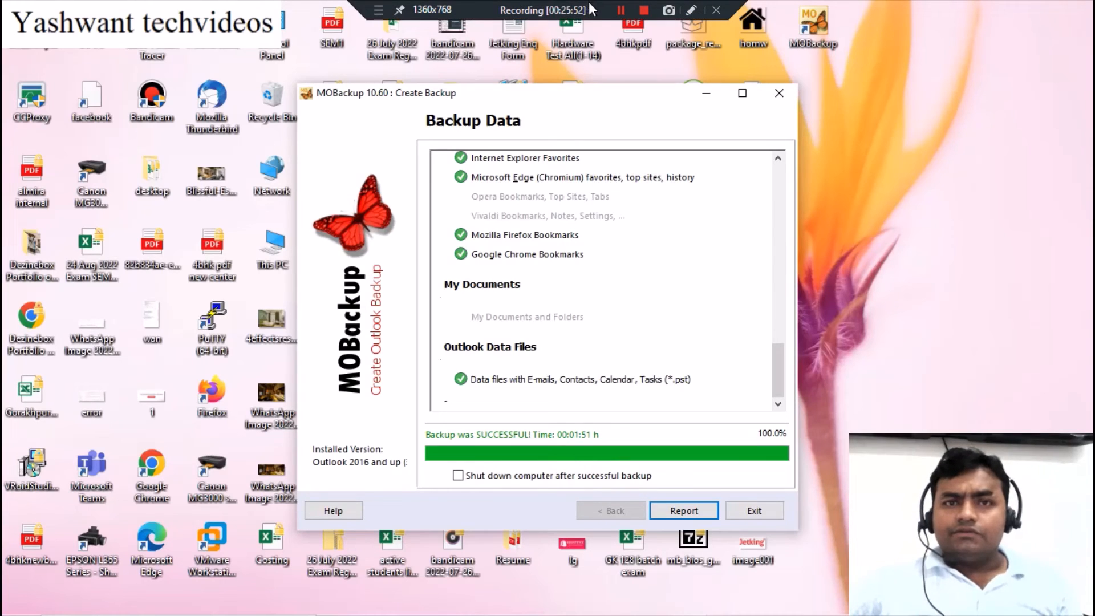
{"action": "left_click", "coordinate": [756, 511]}
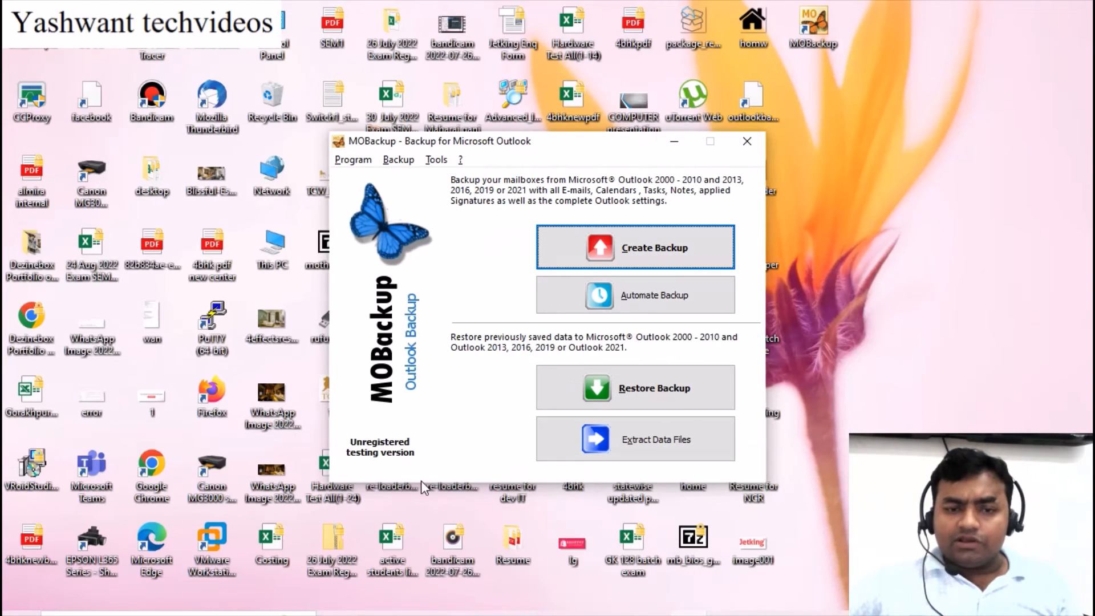
Relaunch Outlook from Win+R, dismissing the cannot-find error for the mistyped 'outlook]'
{"action": "mouse_move", "coordinate": [151, 614]}
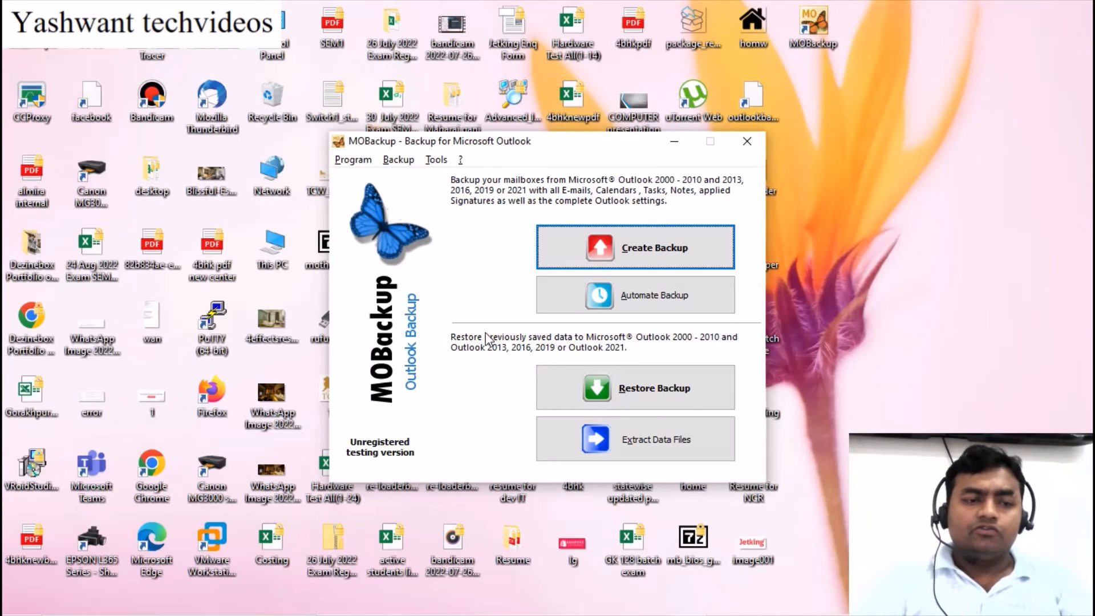
{"action": "key", "text": "super+r"}
{"action": "type", "text": "ou"}
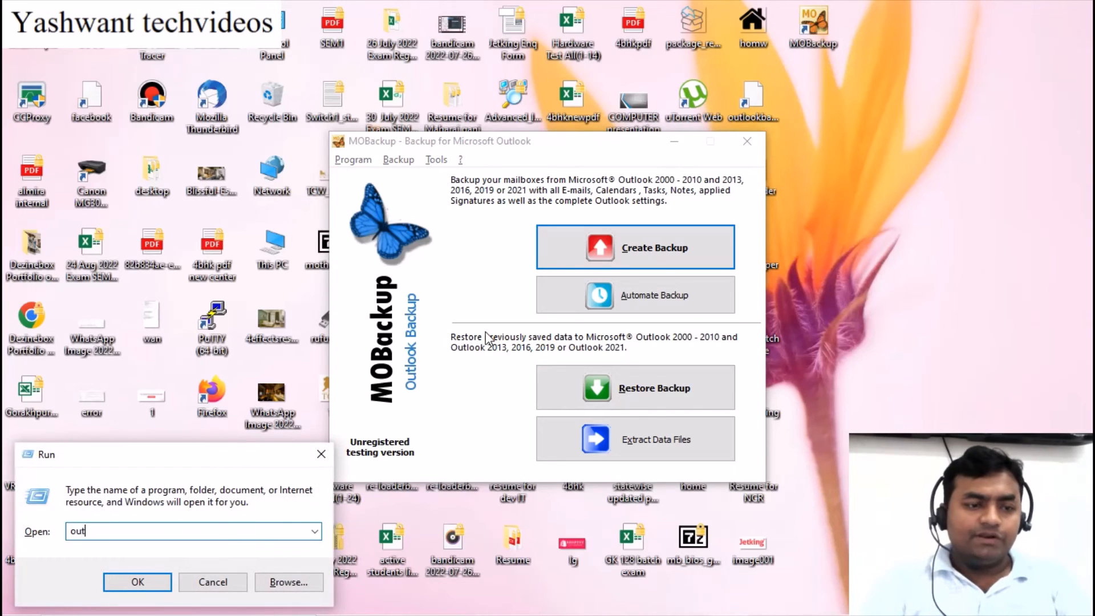
{"action": "key", "text": "Return"}
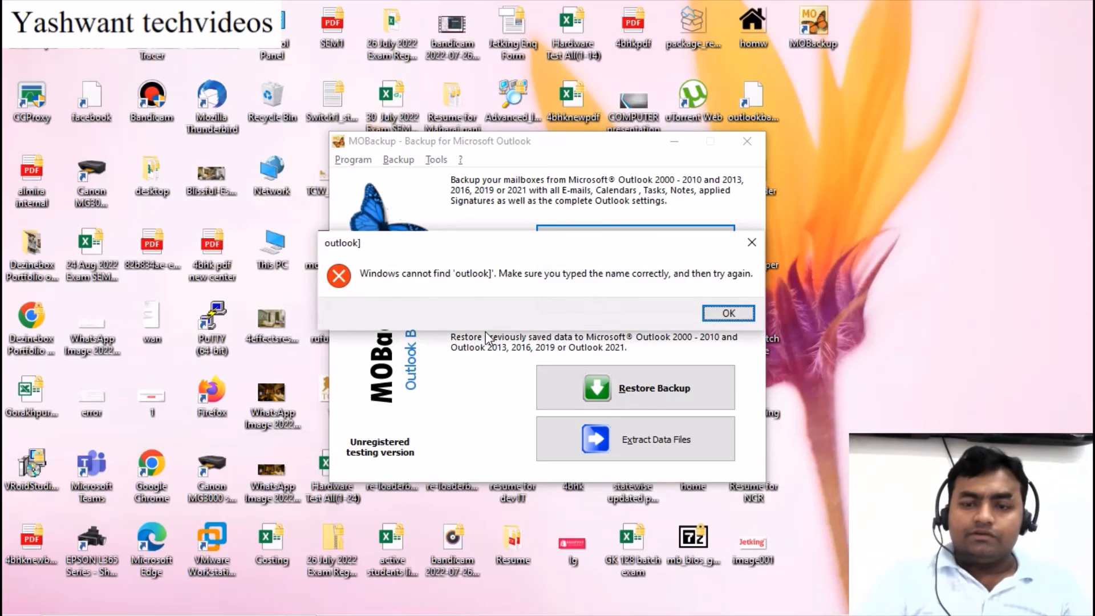
{"action": "key", "text": "Return"}
{"action": "key", "text": "End"}
{"action": "key", "text": "Escape"}
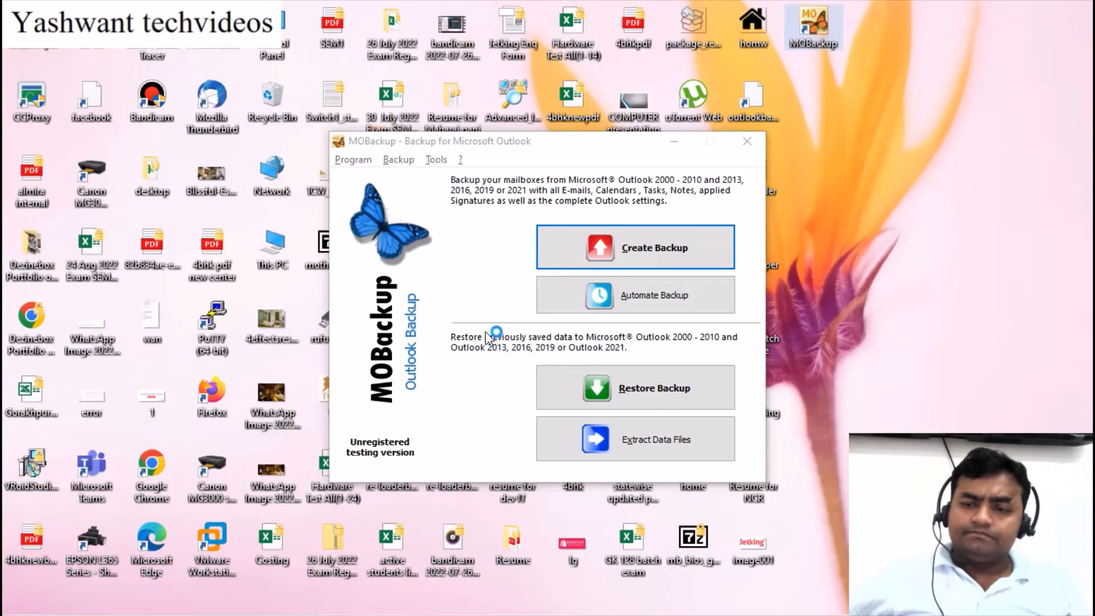
Select all 237 Inbox messages and delete them, leaving the Inbox empty
{"action": "mouse_move", "coordinate": [517, 7]}
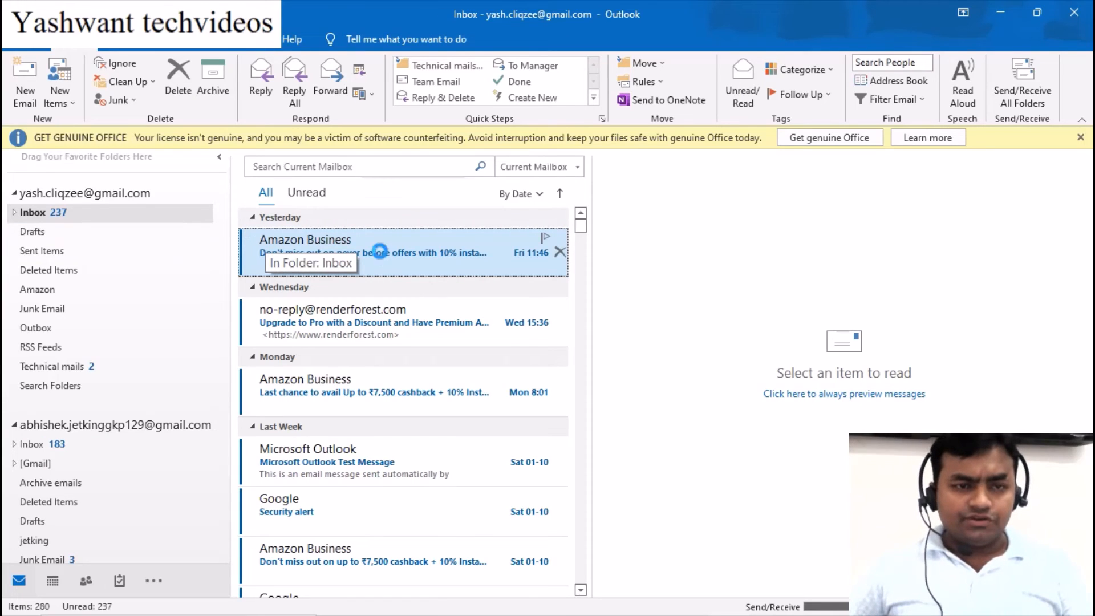
{"action": "key", "text": "shift+Down"}
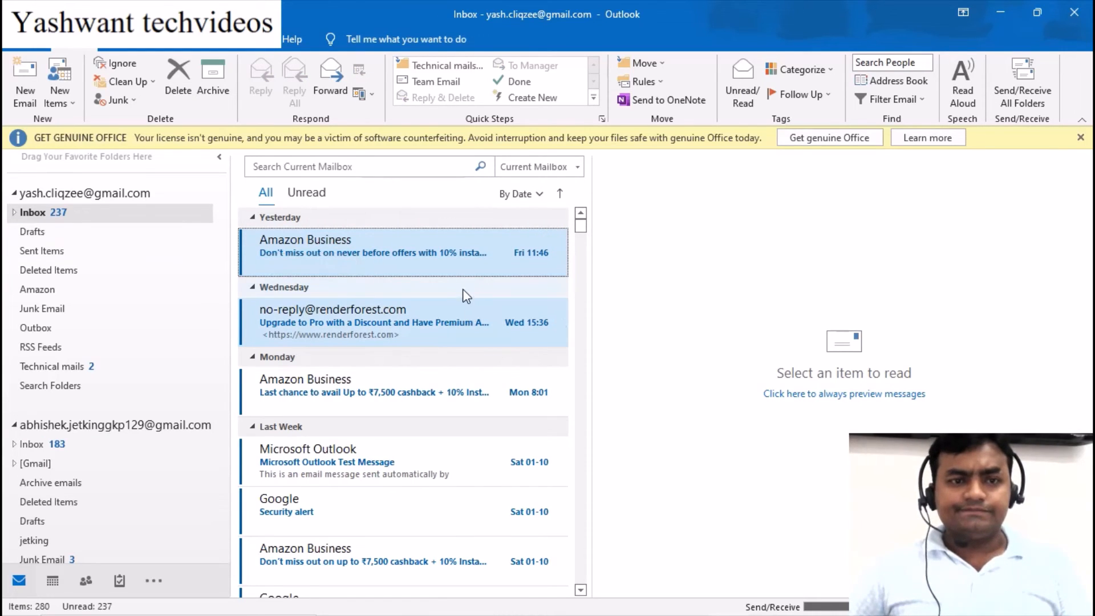
{"action": "left_click", "coordinate": [373, 379], "text": "shift"}
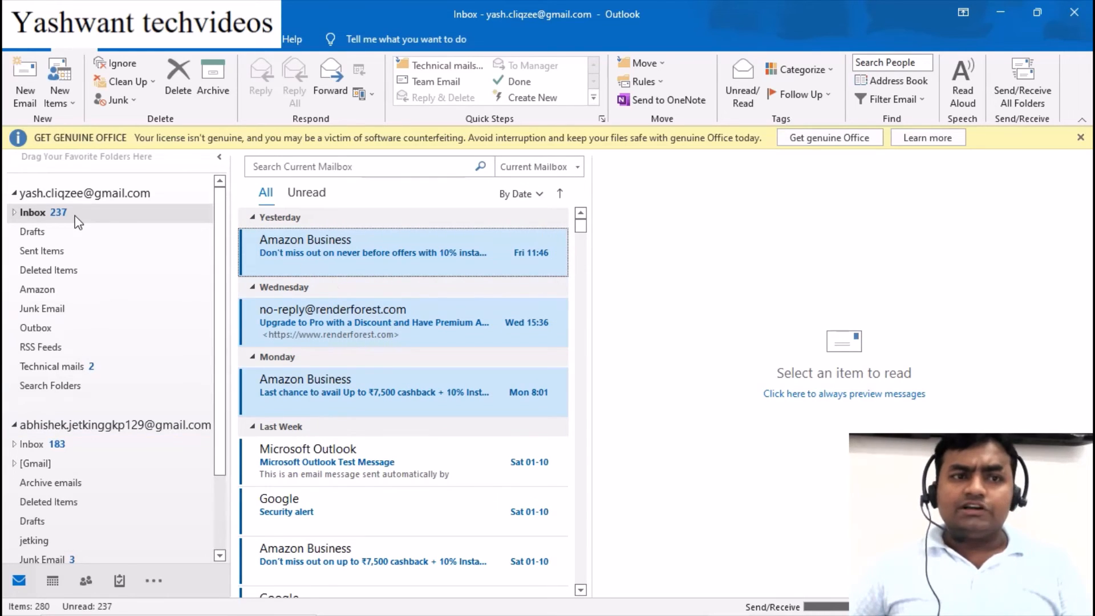
{"action": "left_click", "coordinate": [177, 82]}
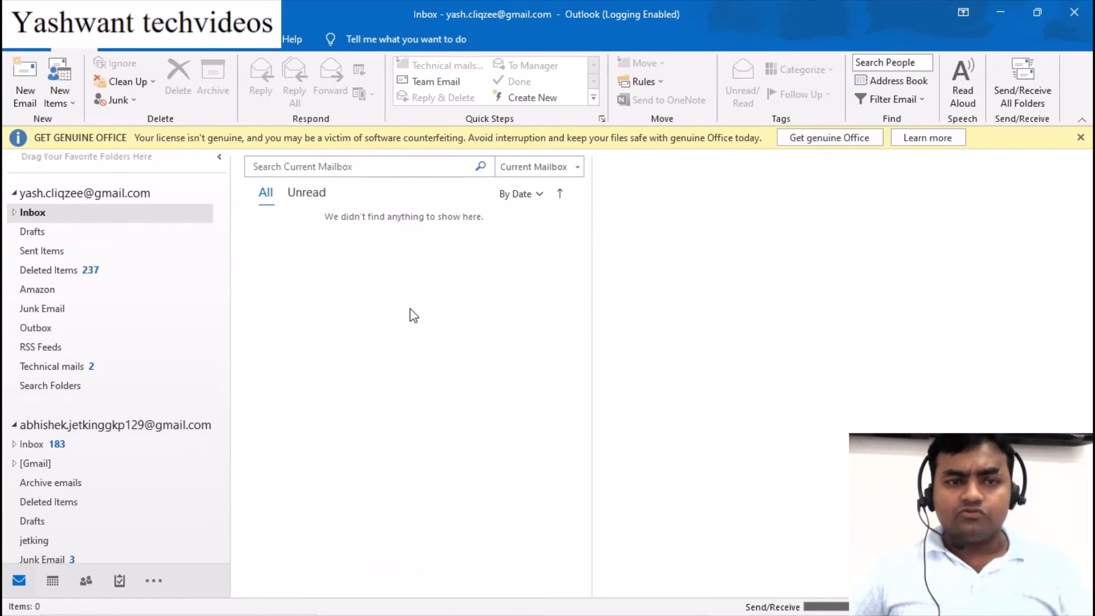
Permanently delete all 237 messages in Deleted Items, close Outlook, and start a MOBackup restore
{"action": "left_click", "coordinate": [80, 272]}
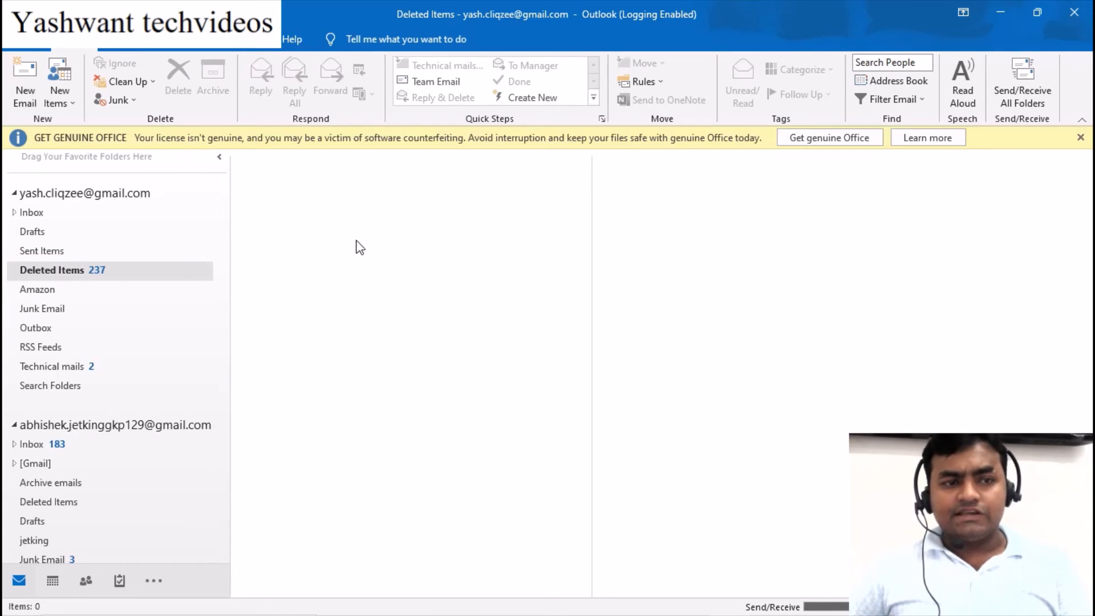
{"action": "key", "text": "ctrl+a"}
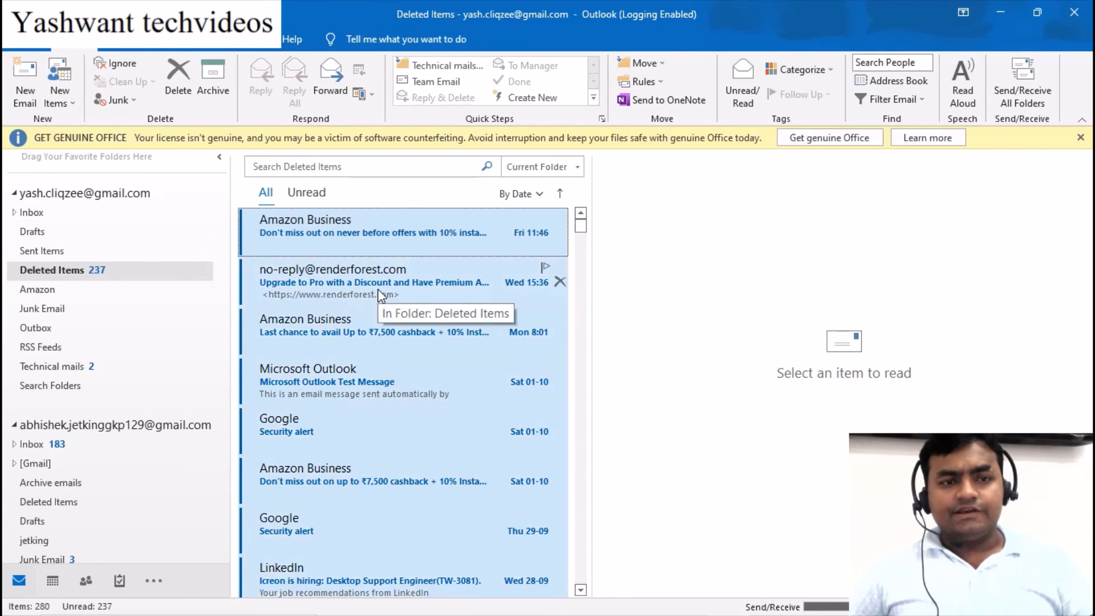
{"action": "left_click", "coordinate": [178, 80]}
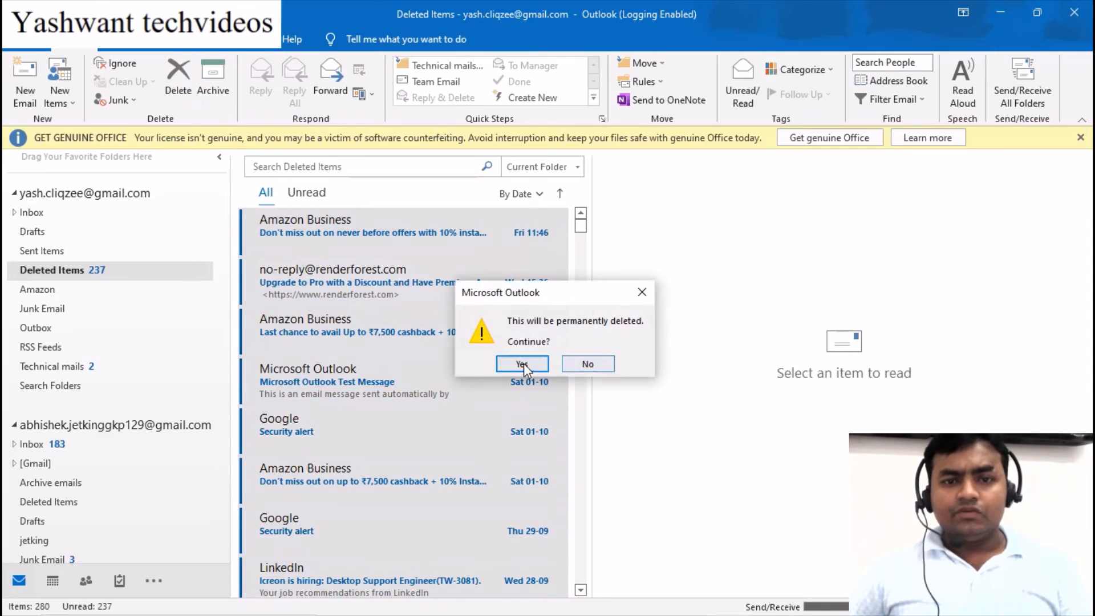
{"action": "left_click", "coordinate": [522, 363]}
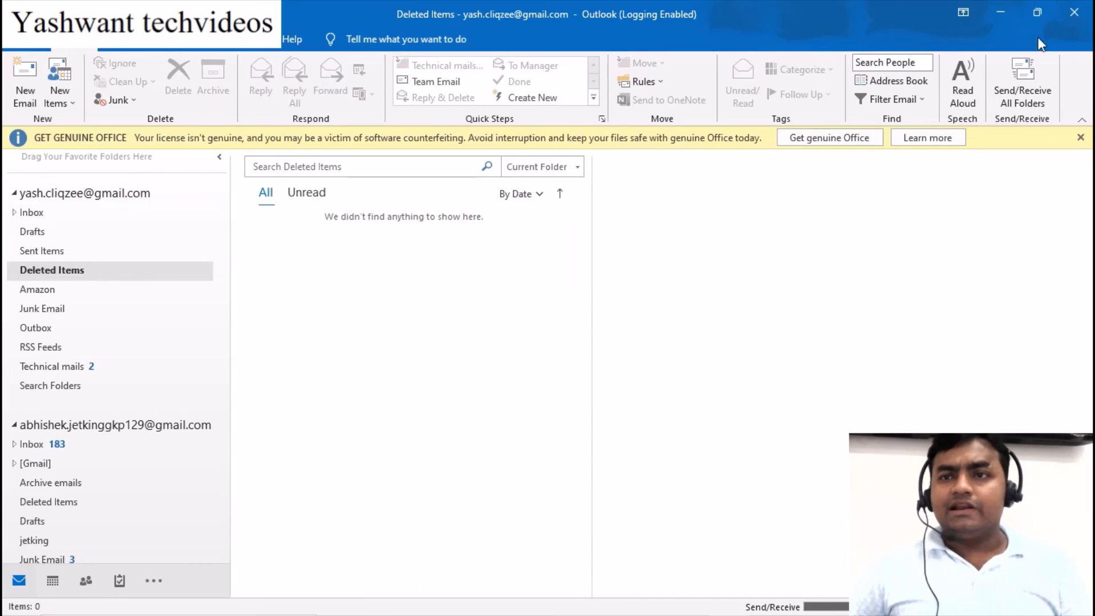
{"action": "left_click", "coordinate": [1089, 11]}
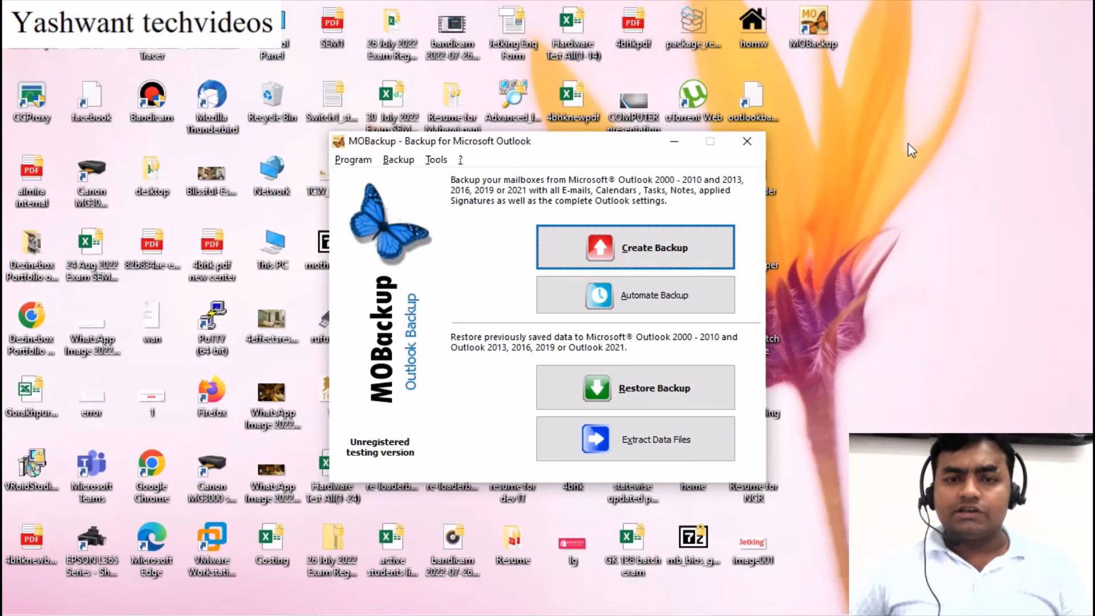
{"action": "left_click", "coordinate": [647, 393]}
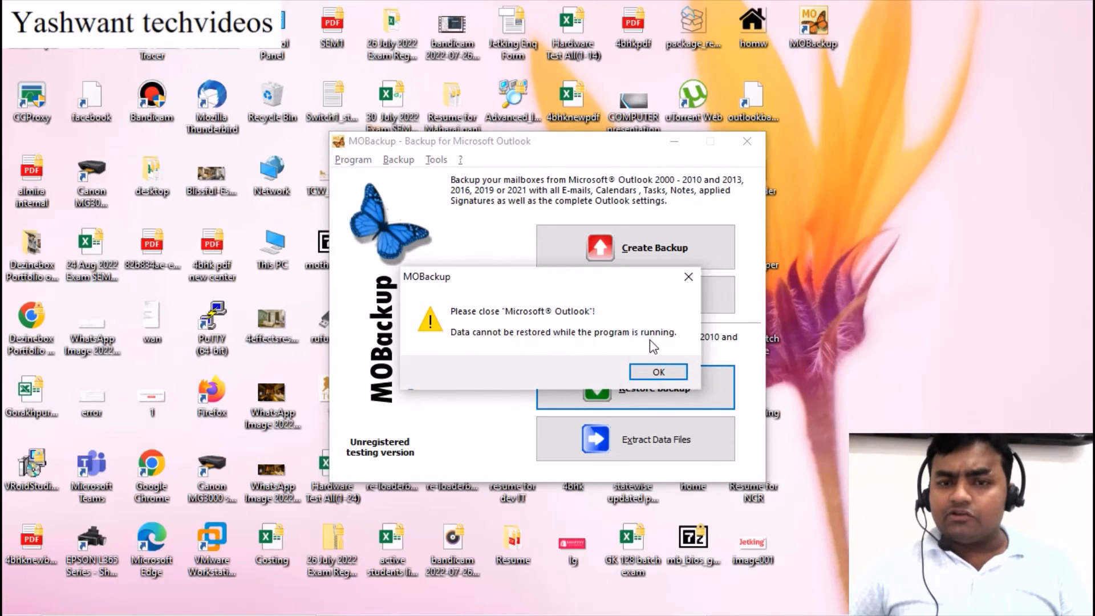
Dismiss the repeated close-Outlook warnings, then close MOBackup and relaunch it from its desktop icon
{"action": "left_click", "coordinate": [642, 372]}
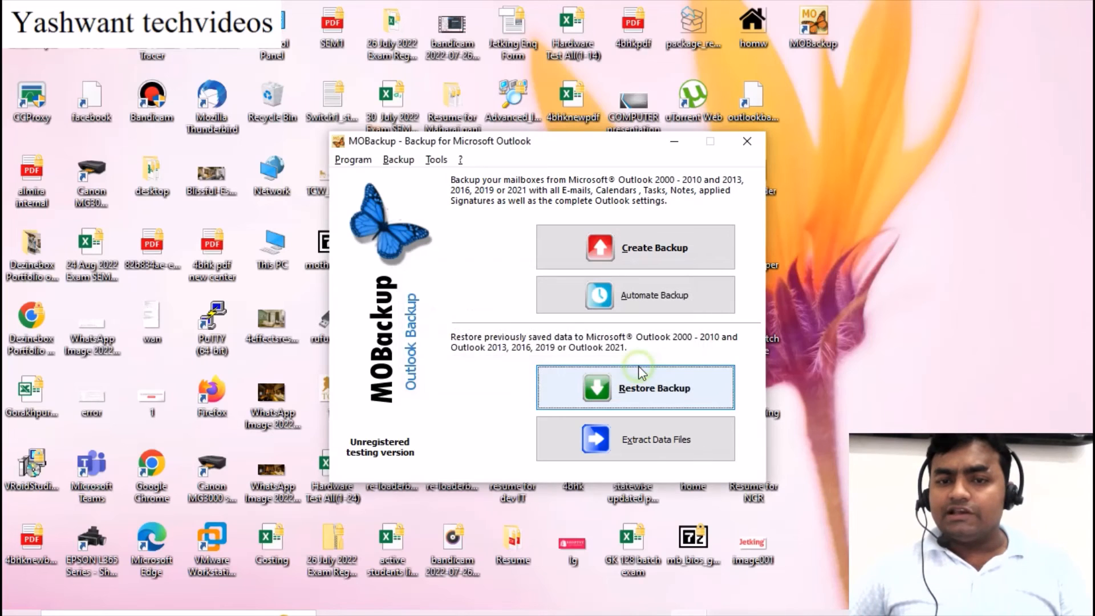
{"action": "left_click", "coordinate": [651, 393]}
{"action": "left_click", "coordinate": [656, 371]}
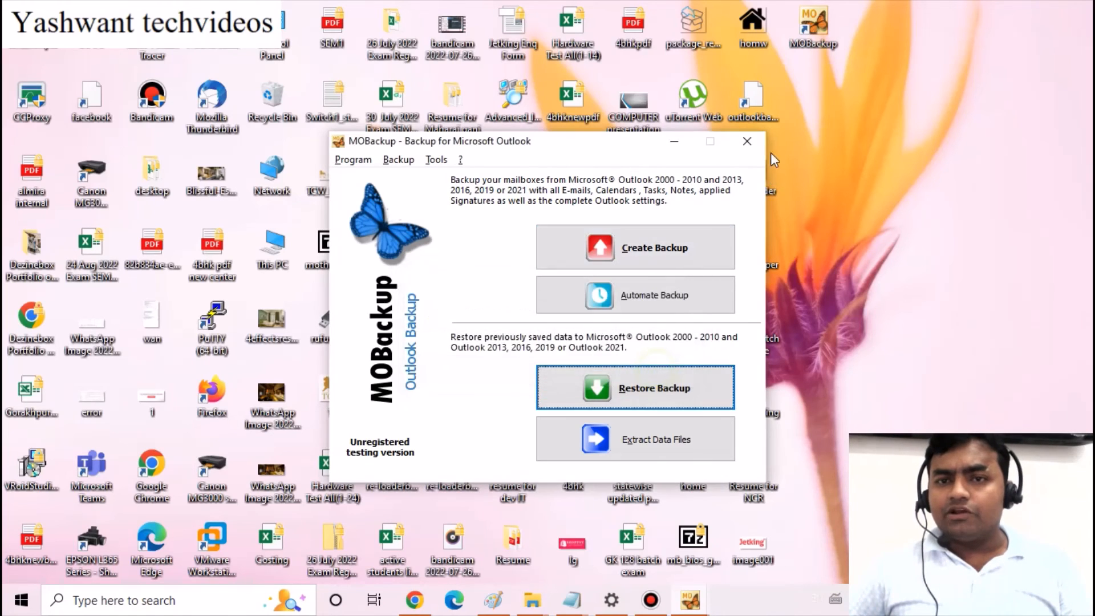
{"action": "left_click", "coordinate": [748, 142]}
{"action": "double_click", "coordinate": [810, 22]}
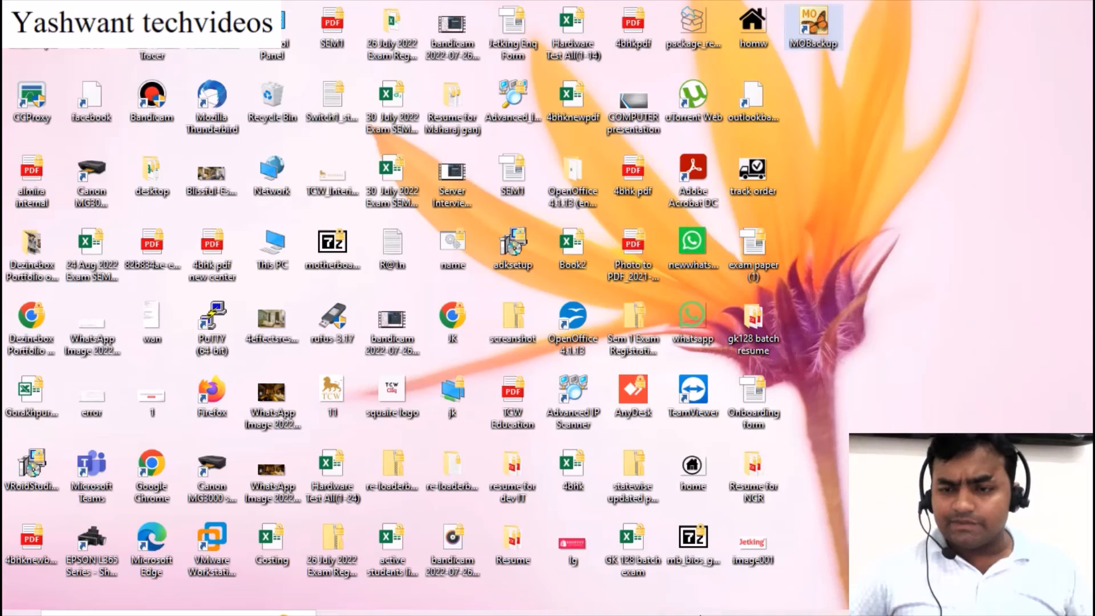
Open and close the Start menu, then deselect the MOBackup desktop icon
{"action": "mouse_move", "coordinate": [732, 615]}
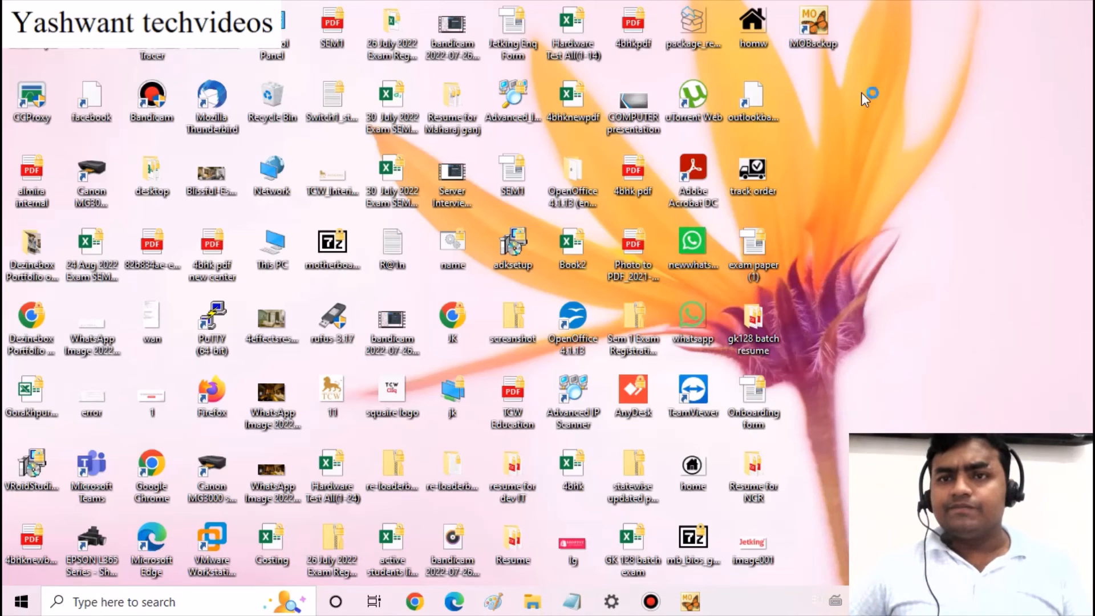
{"action": "key", "text": "super"}
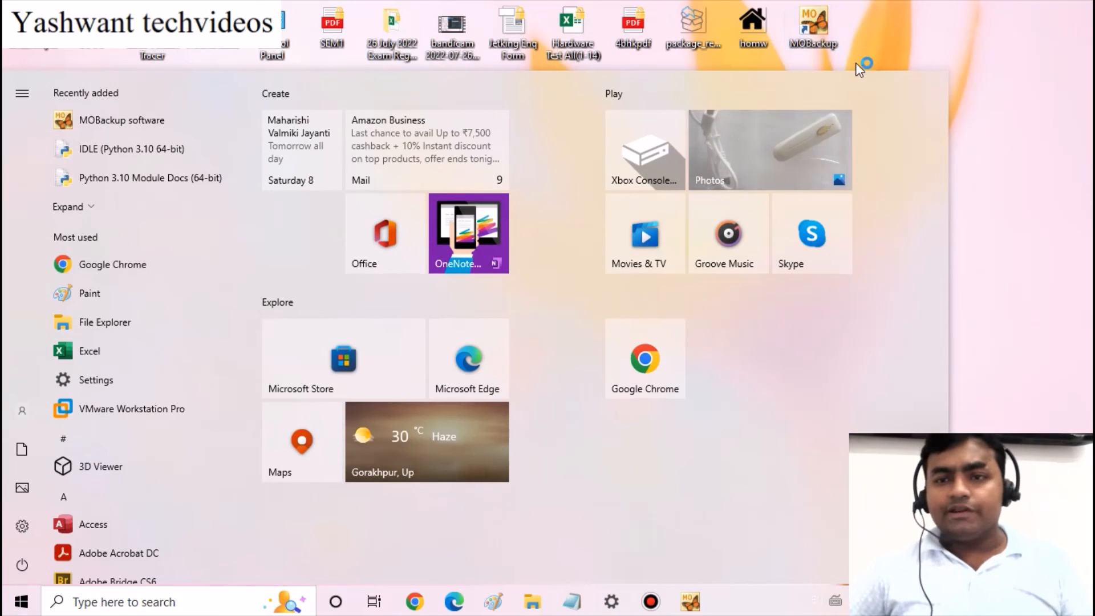
{"action": "left_click", "coordinate": [987, 221]}
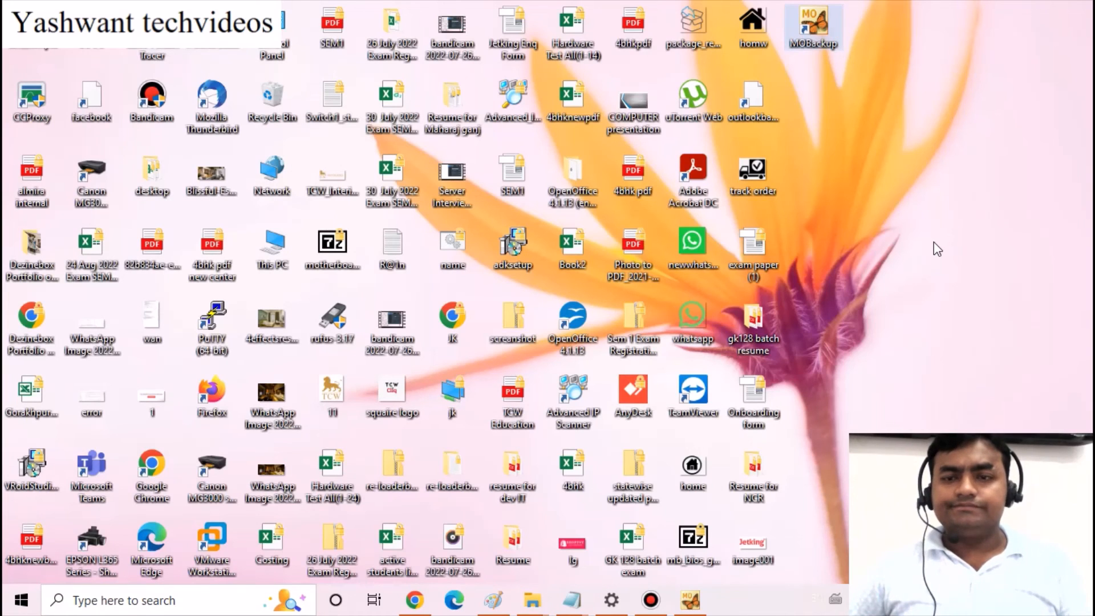
{"action": "left_click", "coordinate": [934, 241]}
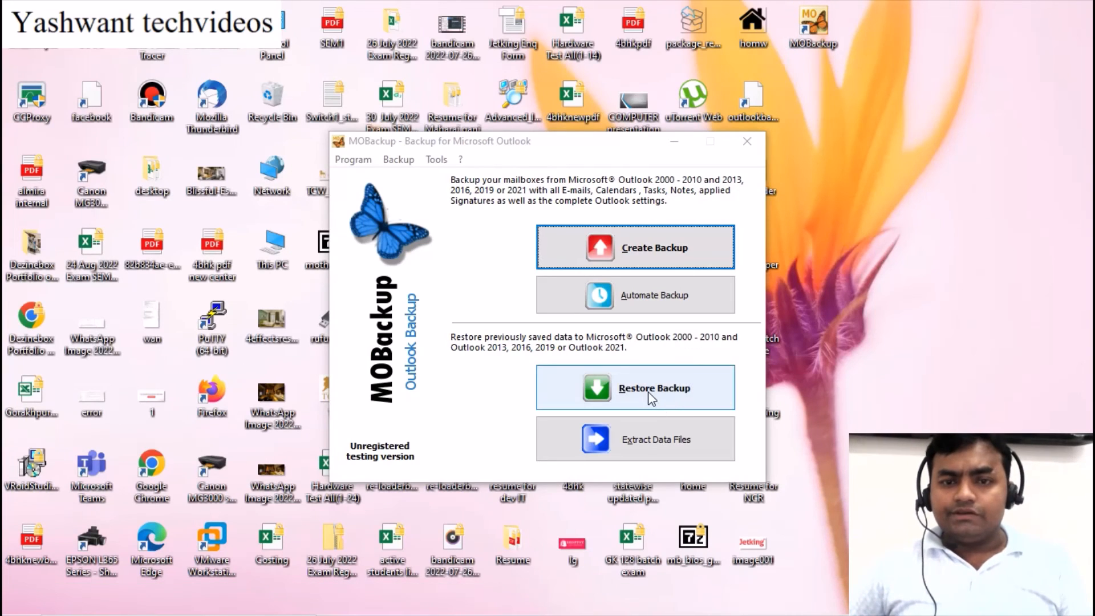
Start a Select & Restore of backup Outlook_2022-10-08_12-55-04 and unlock it with its password
{"action": "left_click", "coordinate": [649, 392]}
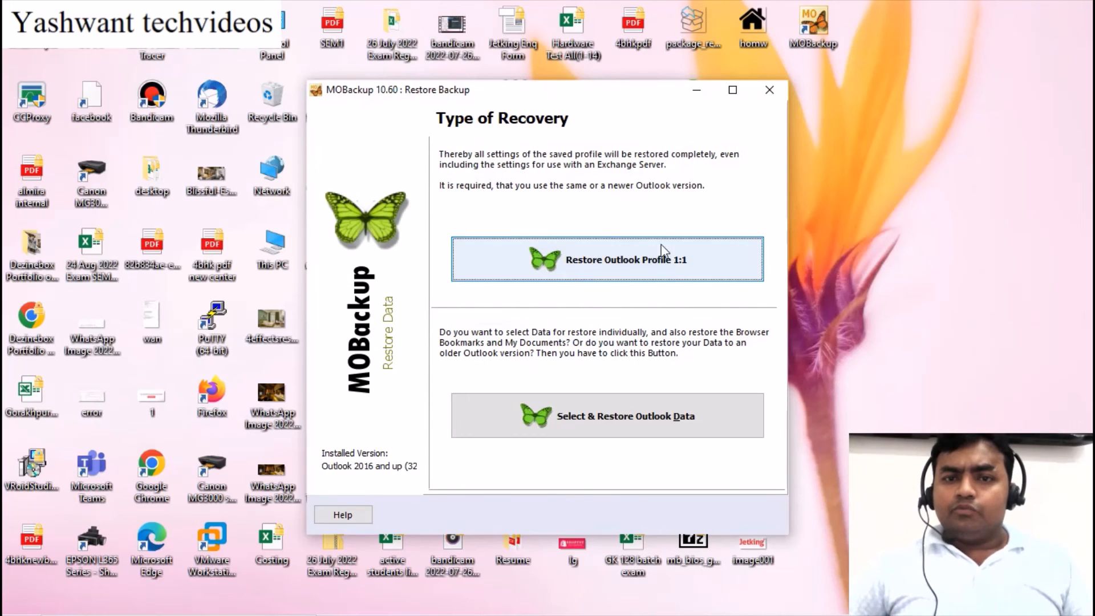
{"action": "left_click", "coordinate": [659, 423]}
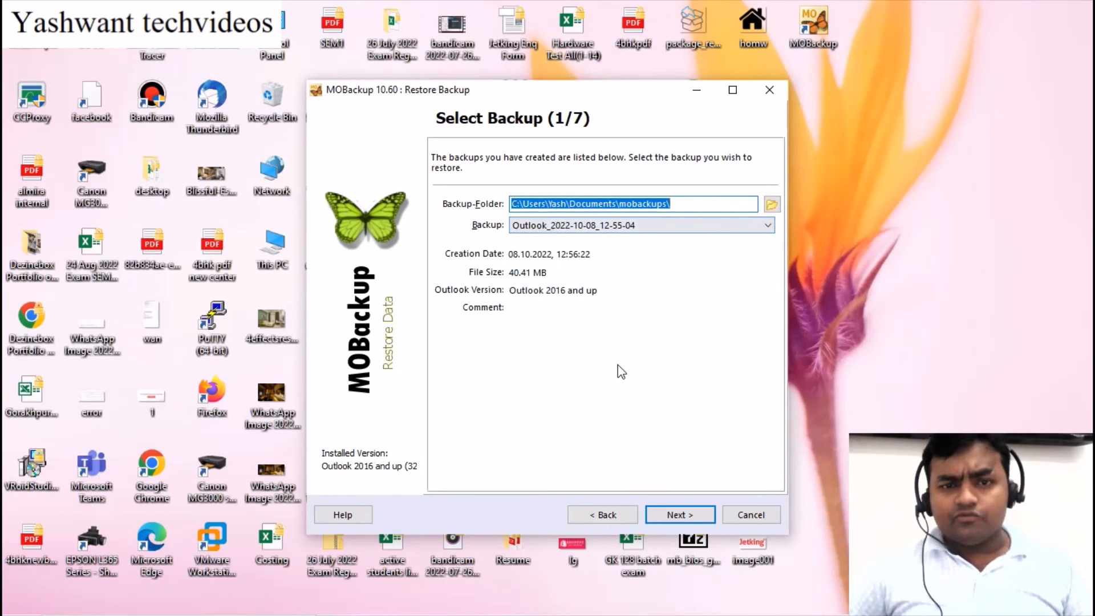
{"action": "left_click", "coordinate": [680, 514]}
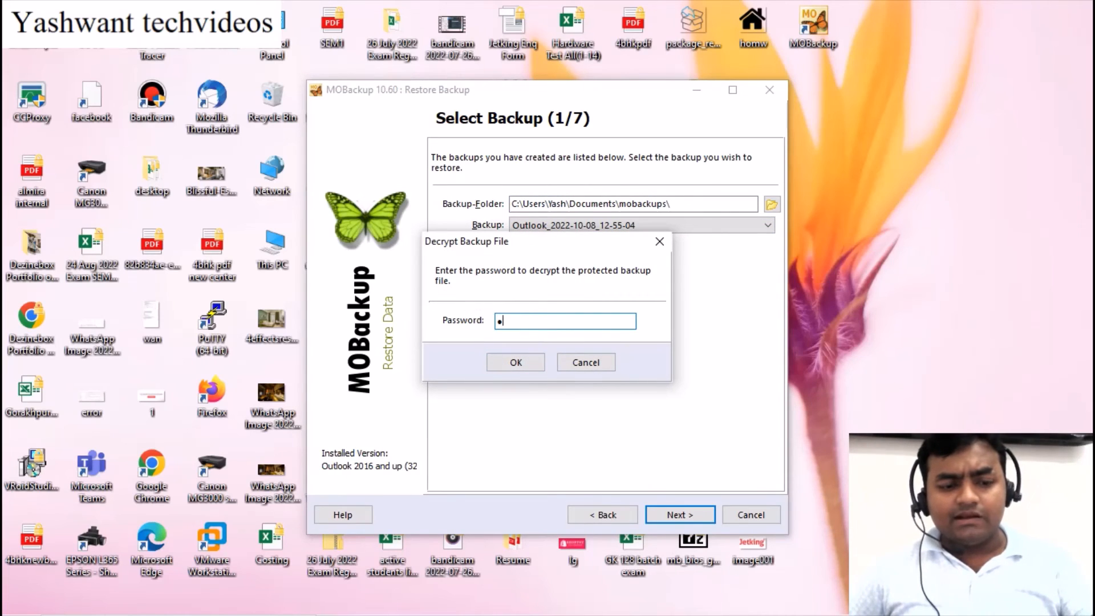
{"action": "type", "text": "•"}
{"action": "left_click", "coordinate": [516, 362]}
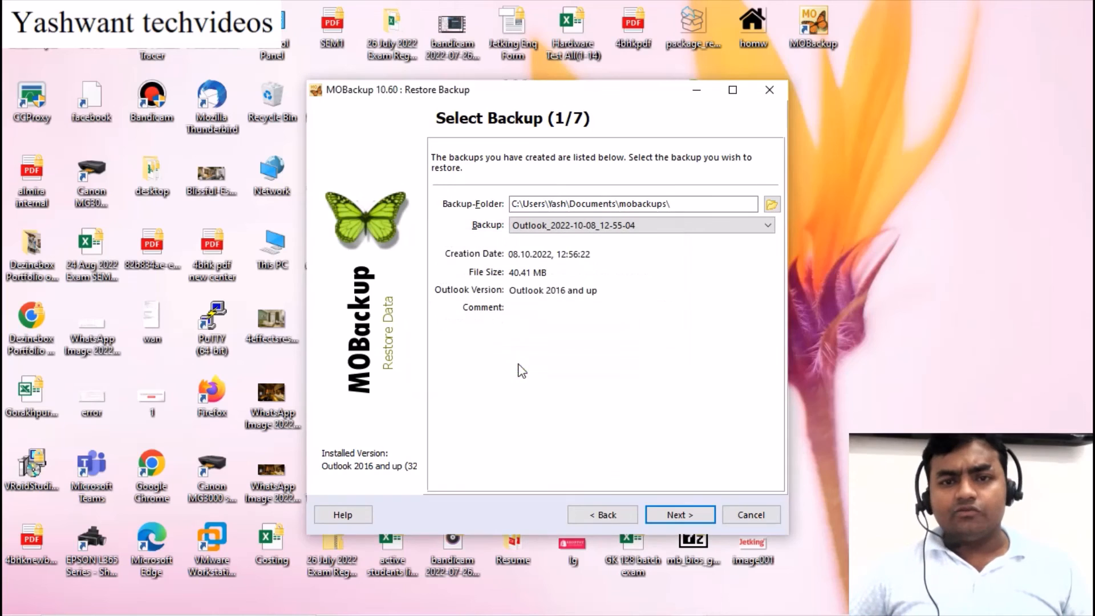
Advance the restore wizard to Select Additional Settings (5/7), agreeing to close Microsoft Edge
{"action": "left_click", "coordinate": [677, 517]}
{"action": "left_click", "coordinate": [675, 516]}
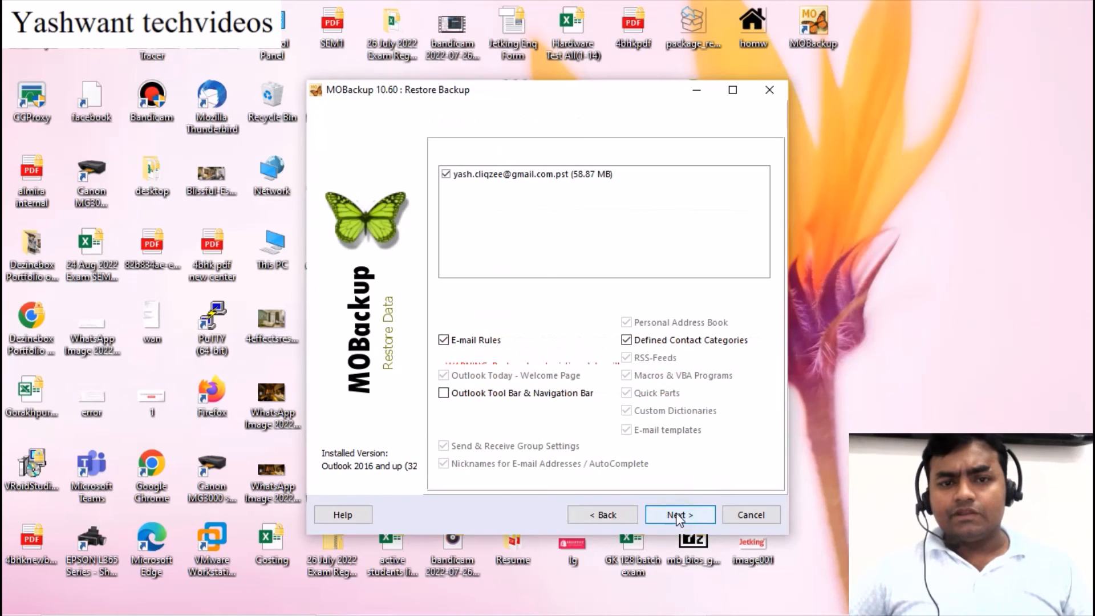
{"action": "left_click", "coordinate": [669, 516]}
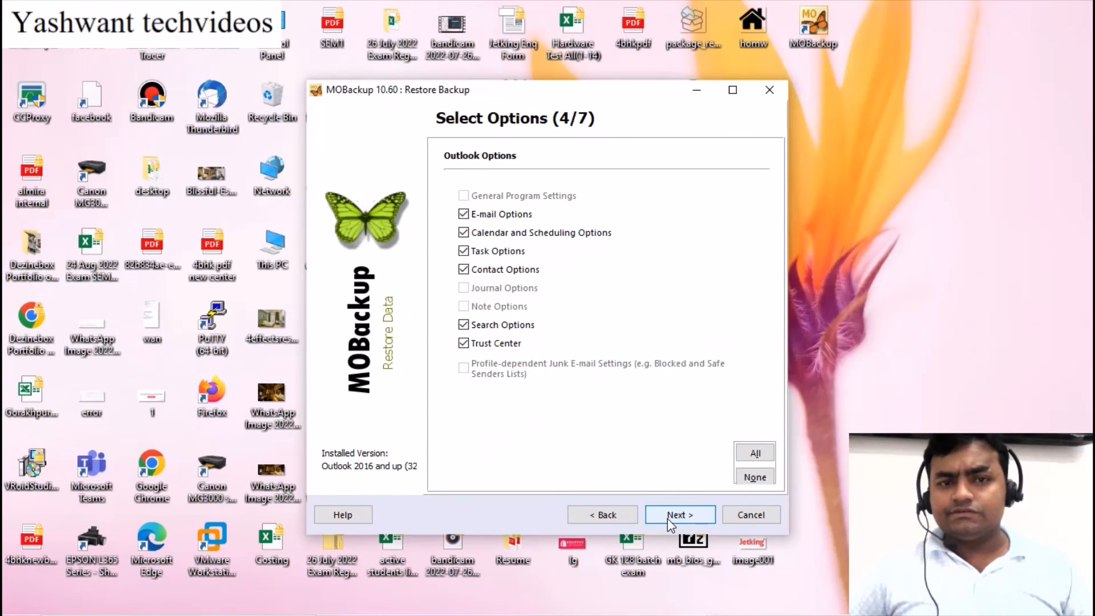
{"action": "left_click", "coordinate": [667, 518]}
{"action": "left_click", "coordinate": [678, 517]}
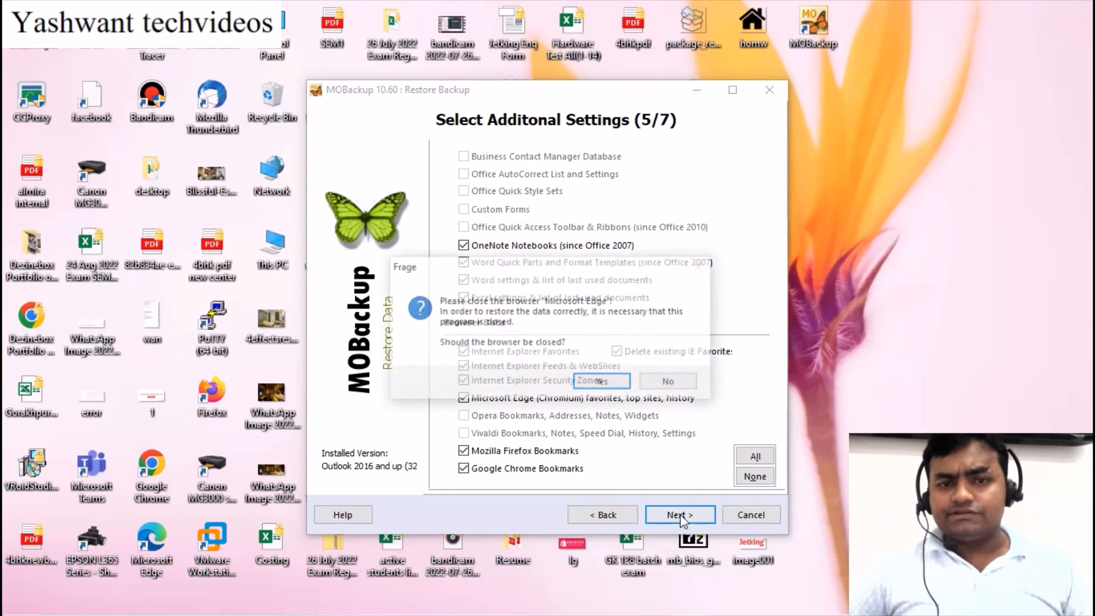
{"action": "left_click", "coordinate": [600, 382]}
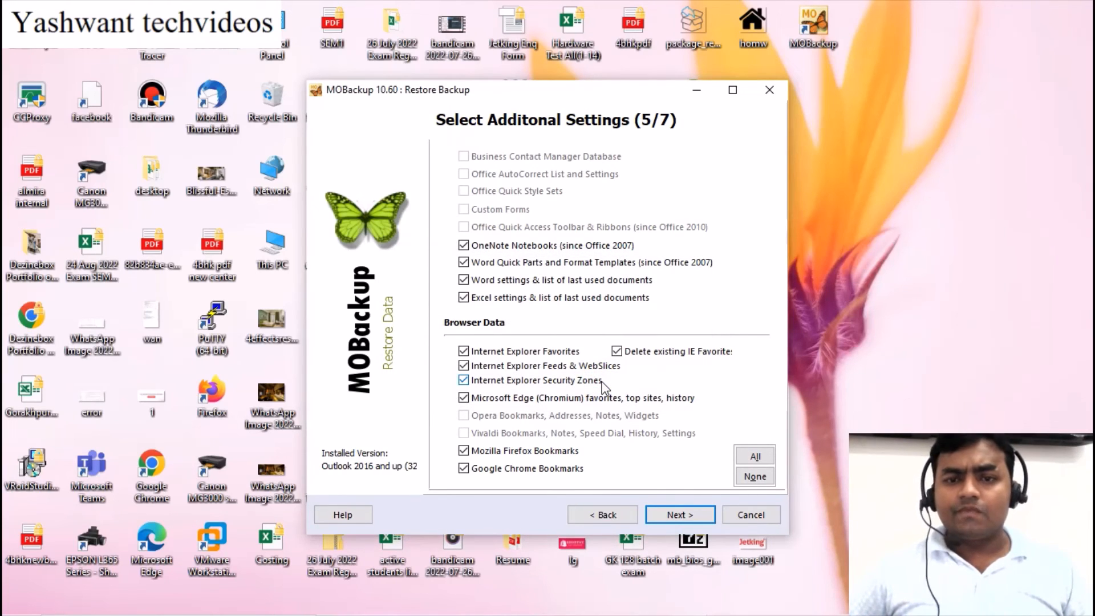
{"action": "left_click", "coordinate": [677, 516]}
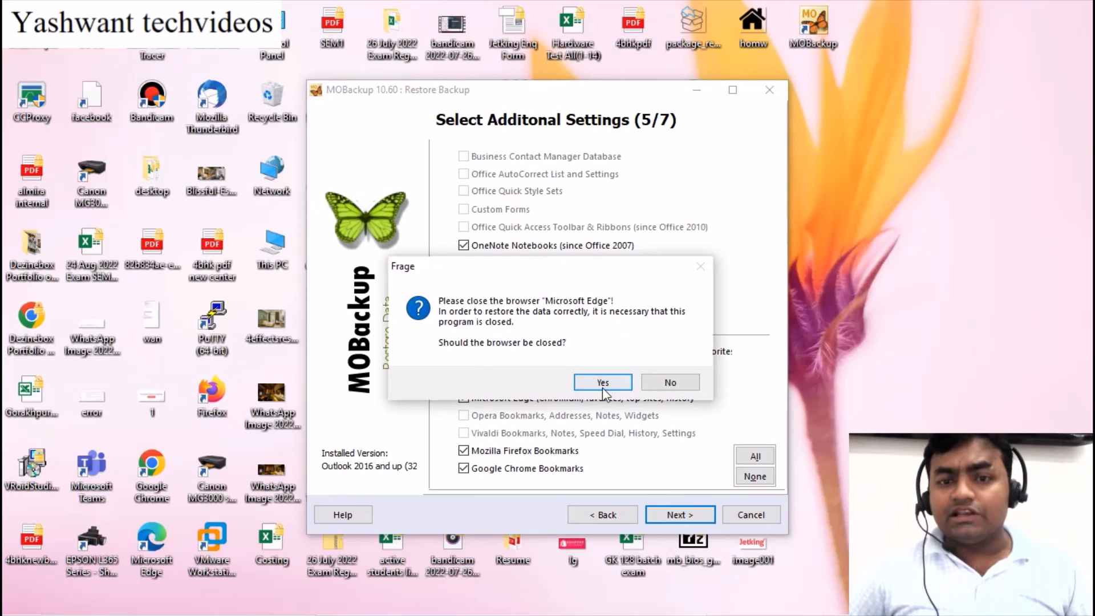
Close the open Google Chrome window and acknowledge the Edge and Chrome close prompts
{"action": "mouse_move", "coordinate": [560, 597]}
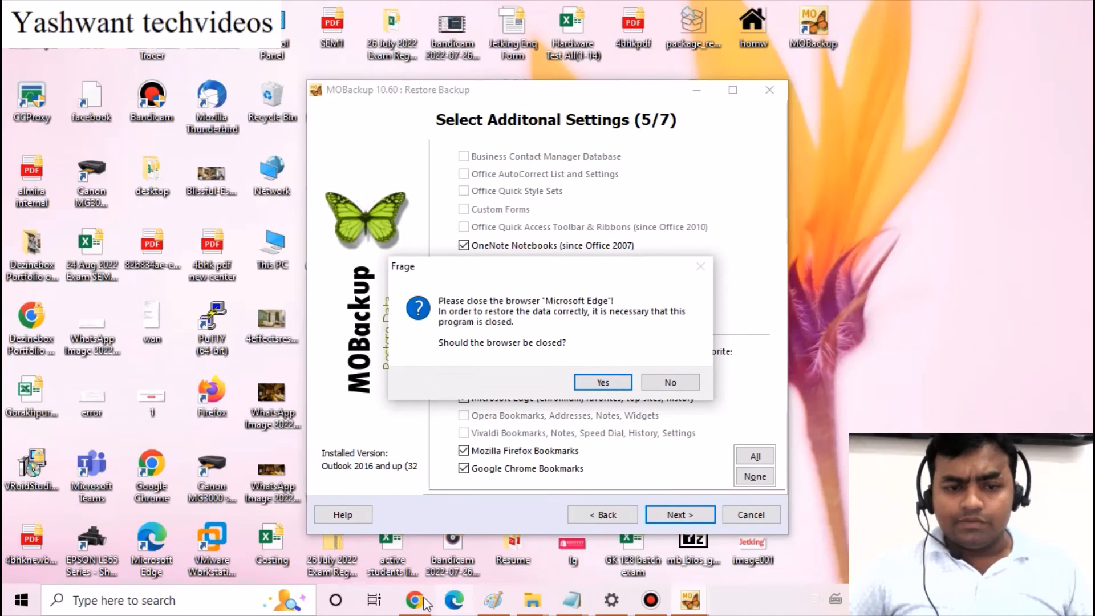
{"action": "mouse_move", "coordinate": [424, 598]}
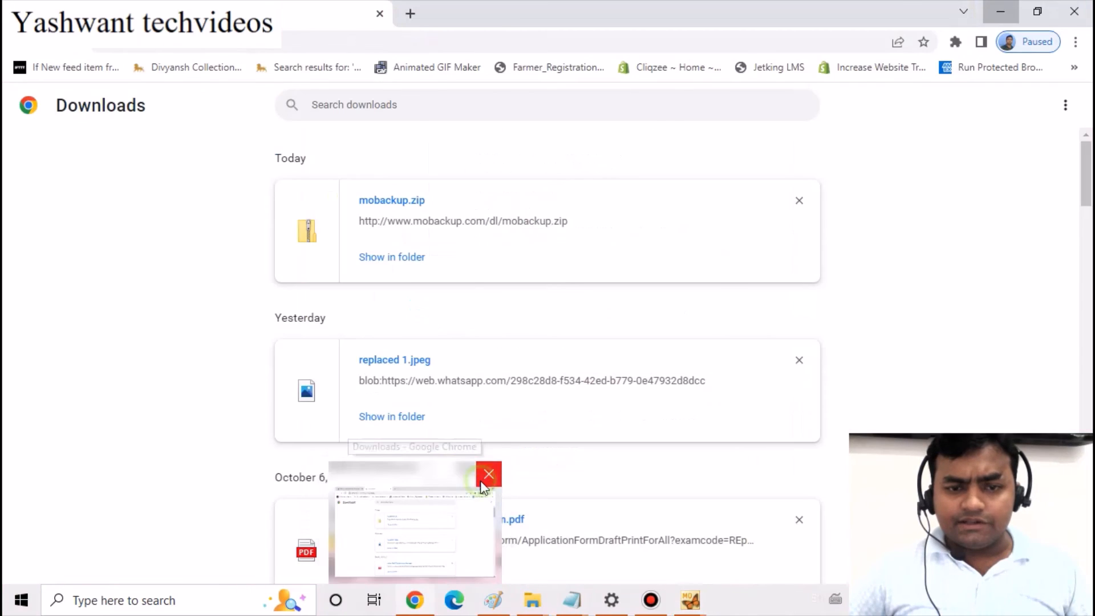
{"action": "left_click", "coordinate": [483, 482]}
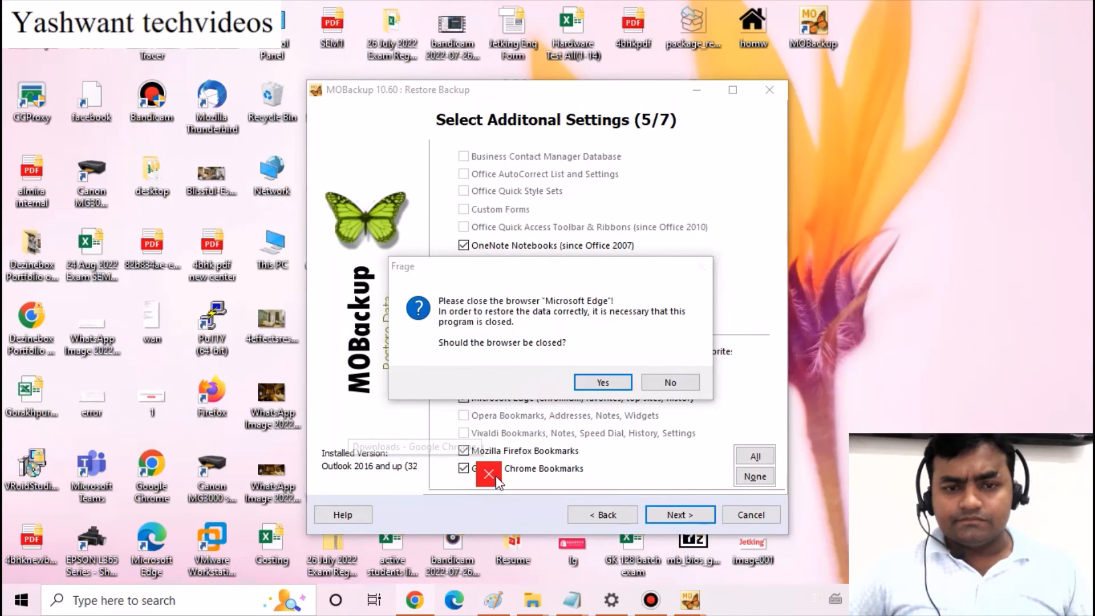
{"action": "left_click", "coordinate": [608, 380]}
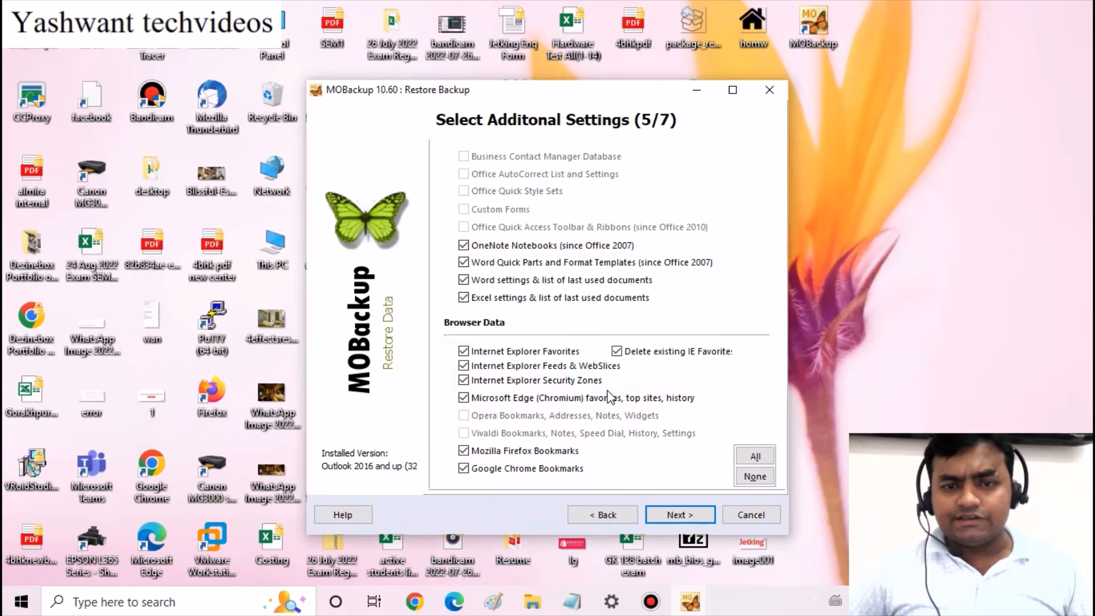
{"action": "left_click", "coordinate": [682, 518]}
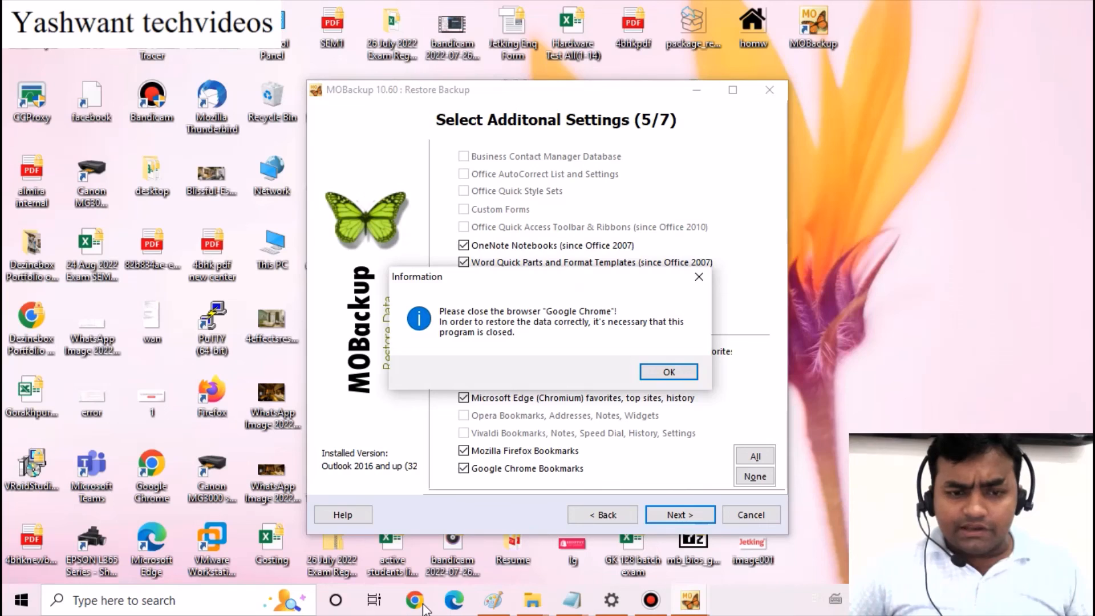
{"action": "left_click", "coordinate": [664, 377]}
{"action": "left_click", "coordinate": [673, 515]}
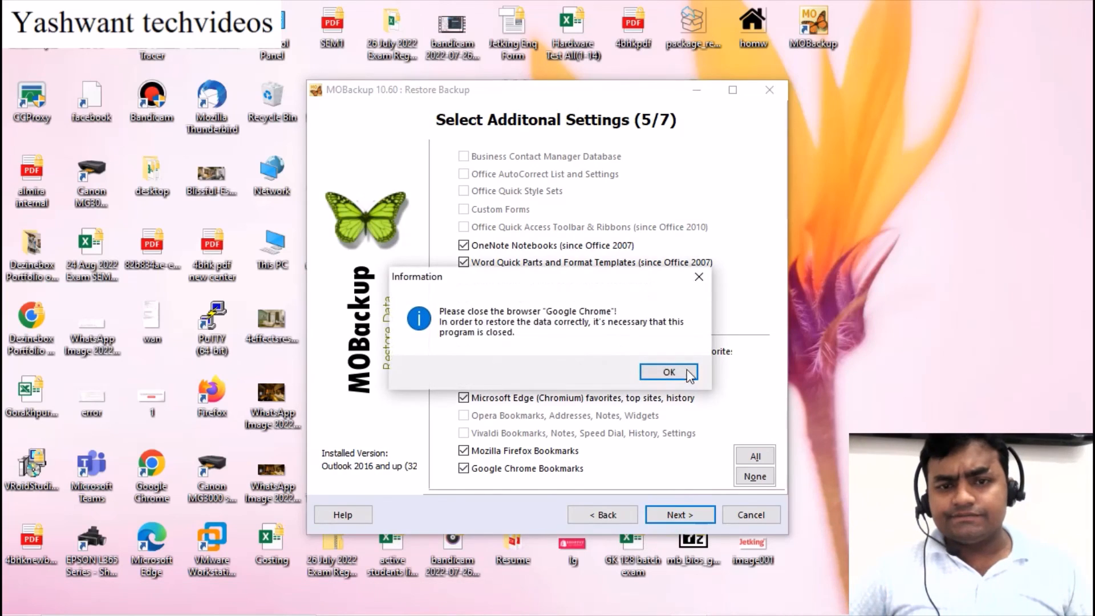
{"action": "left_click", "coordinate": [670, 372]}
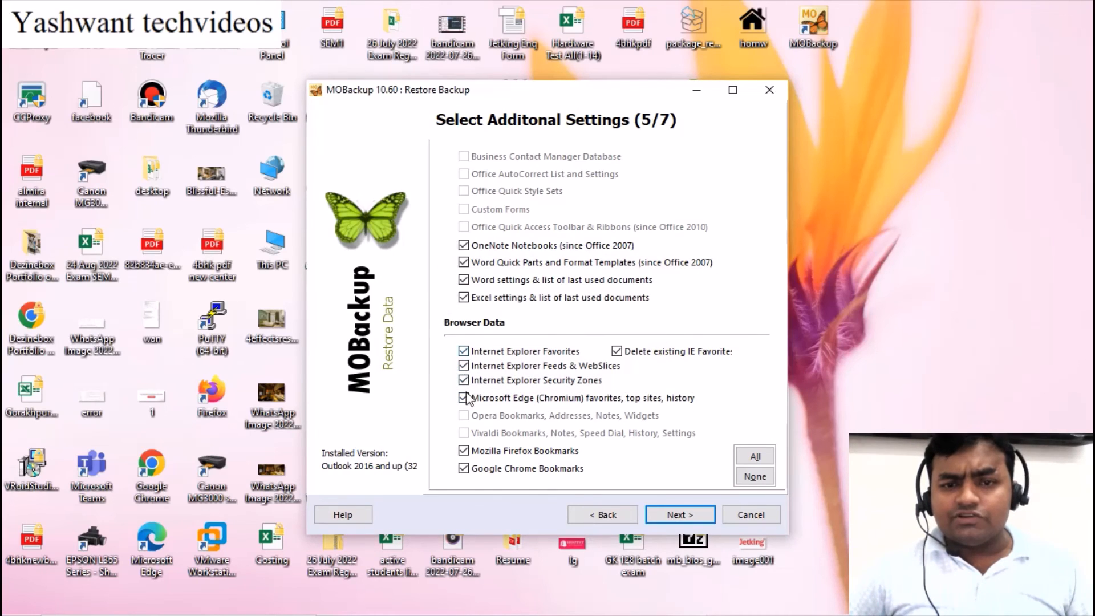
Uncheck all Chrome, Firefox, Edge and Internet Explorer browser data, then continue to the final selection step
{"action": "left_click", "coordinate": [464, 468]}
{"action": "left_click", "coordinate": [464, 451]}
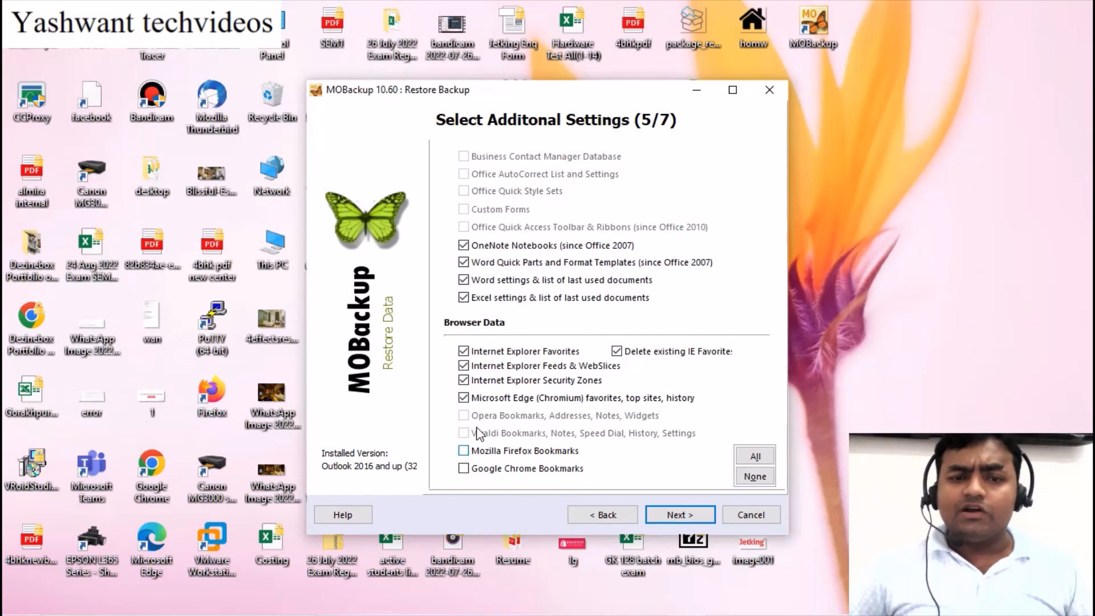
{"action": "left_click", "coordinate": [463, 398]}
{"action": "left_click", "coordinate": [463, 380]}
{"action": "left_click", "coordinate": [463, 366]}
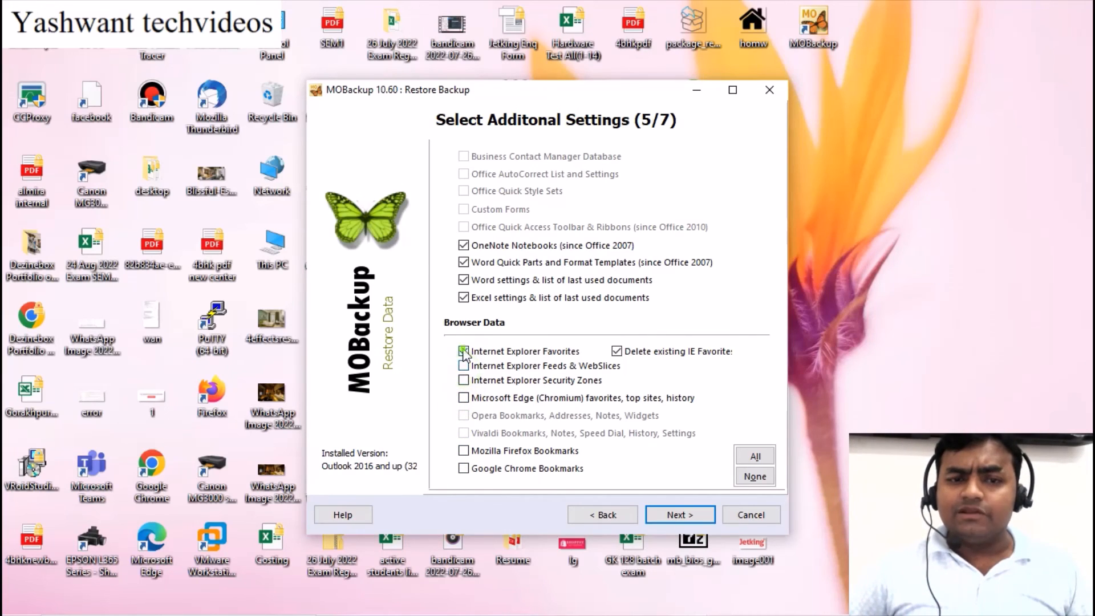
{"action": "left_click", "coordinate": [463, 352]}
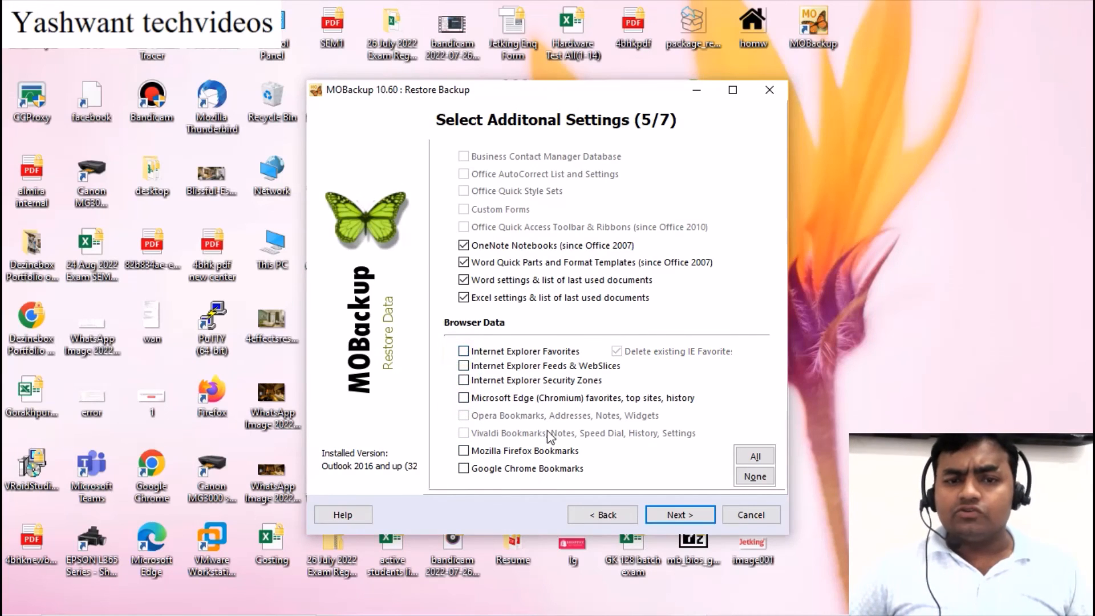
{"action": "left_click", "coordinate": [680, 515]}
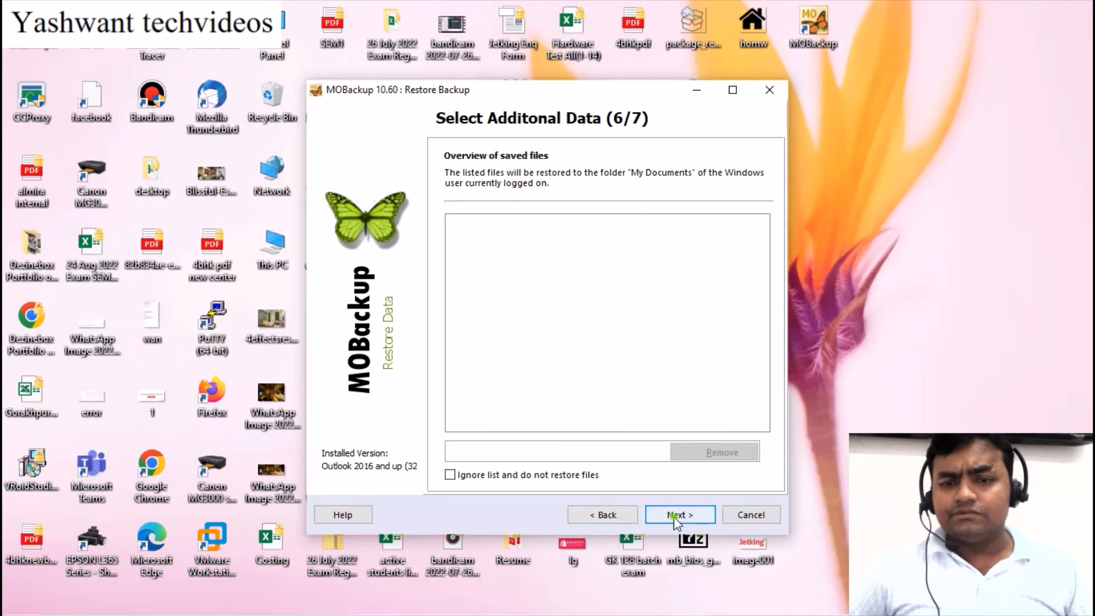
{"action": "left_click", "coordinate": [679, 515]}
Run the restore of the Outlook backup data and acknowledge the 'Restore finished' message
{"action": "left_click", "coordinate": [687, 517]}
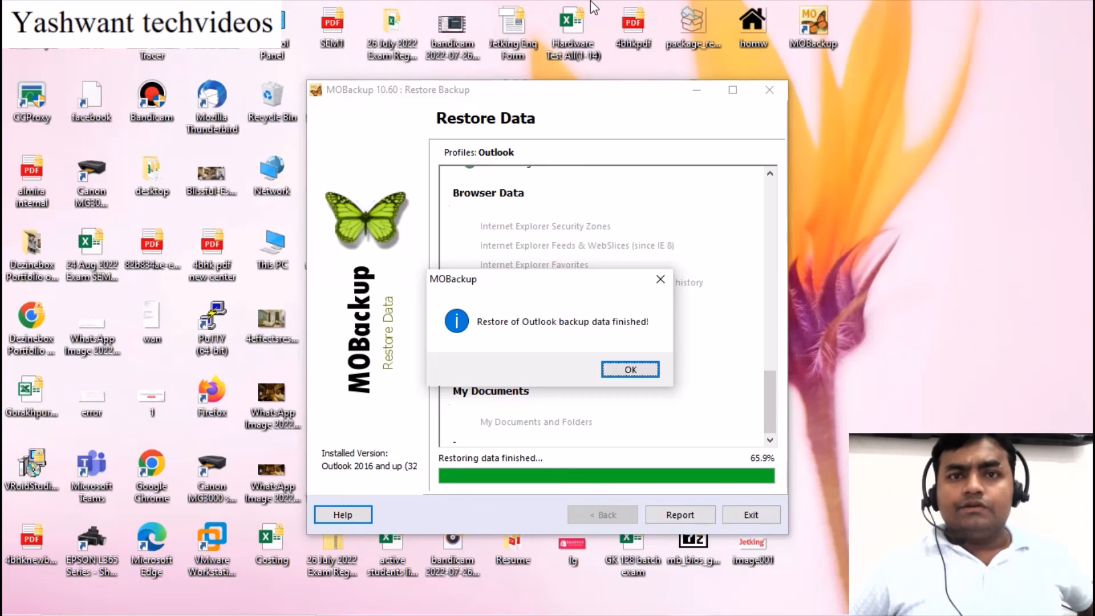
{"action": "mouse_move", "coordinate": [590, 1]}
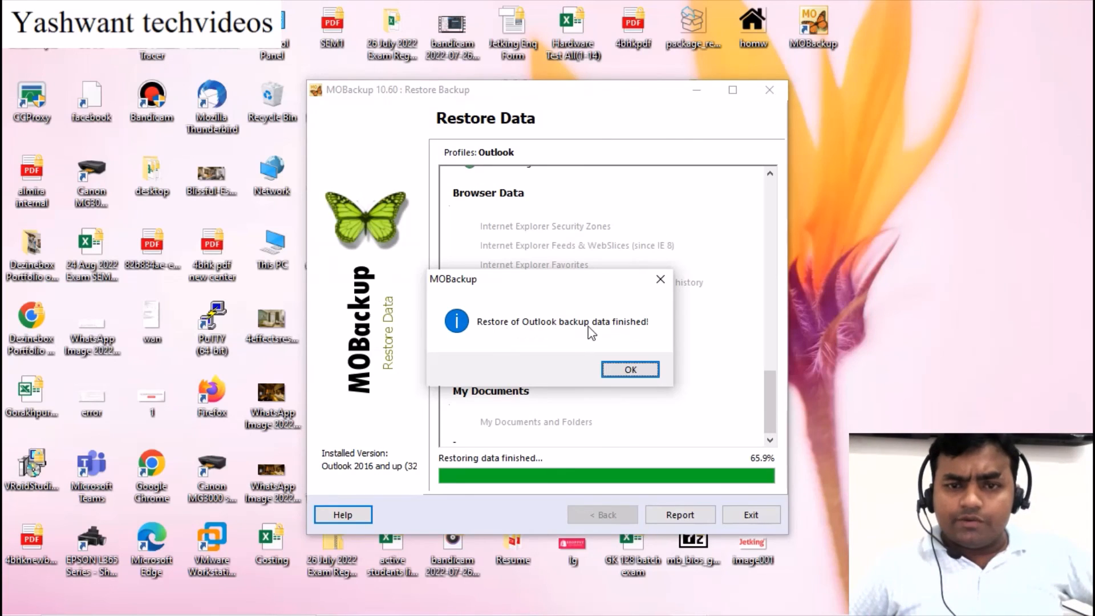
{"action": "left_click", "coordinate": [636, 368]}
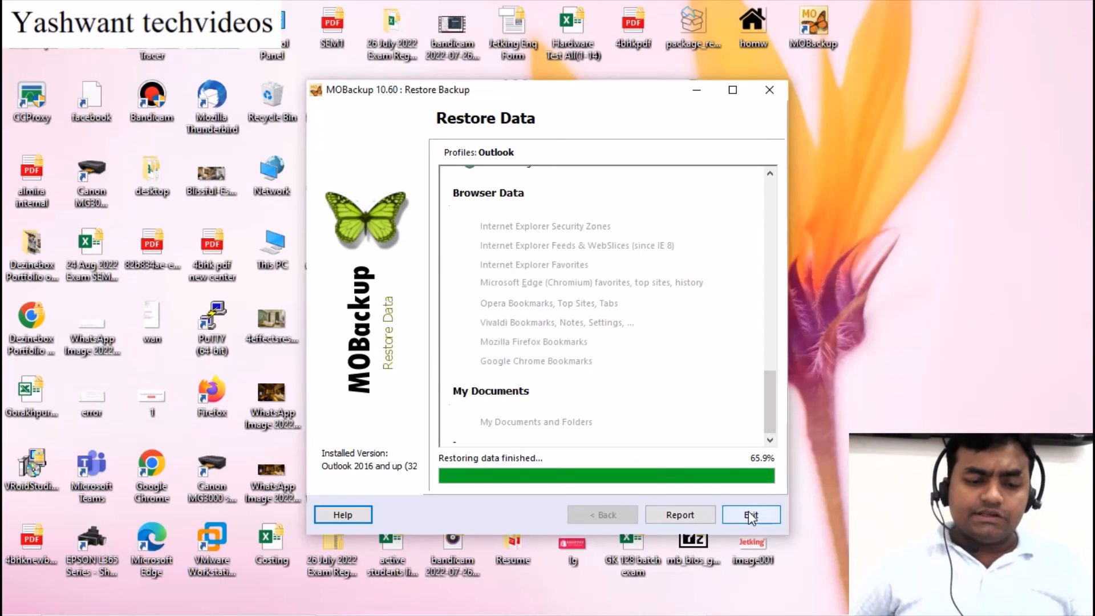
Launch Outlook with its profile, check the Inbox shows 237 unread of 280 items, then minimise it
{"action": "key", "text": "super+r"}
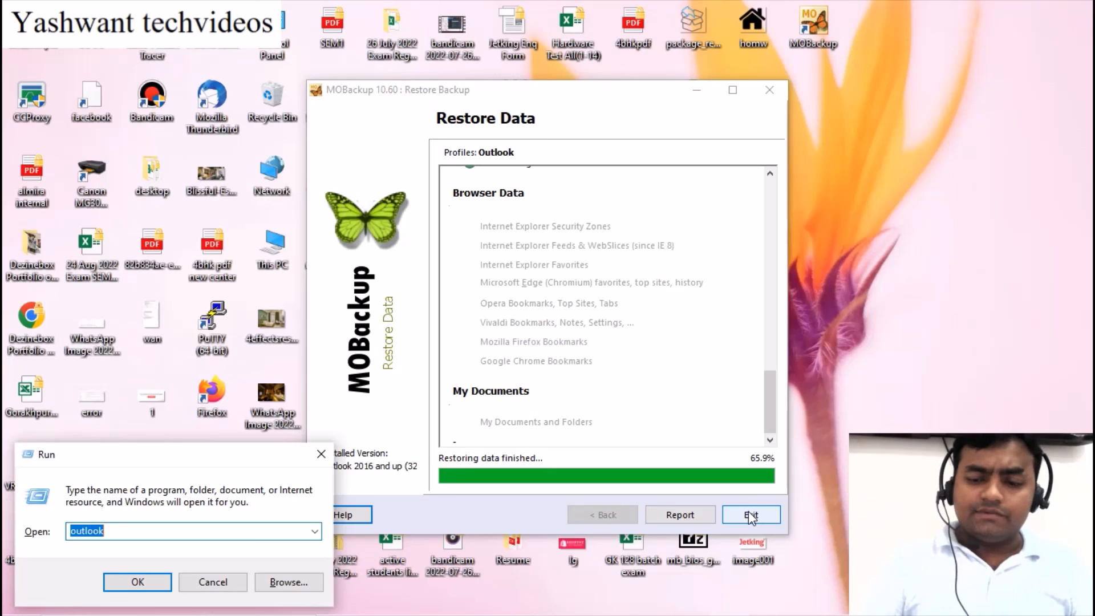
{"action": "key", "text": "Return"}
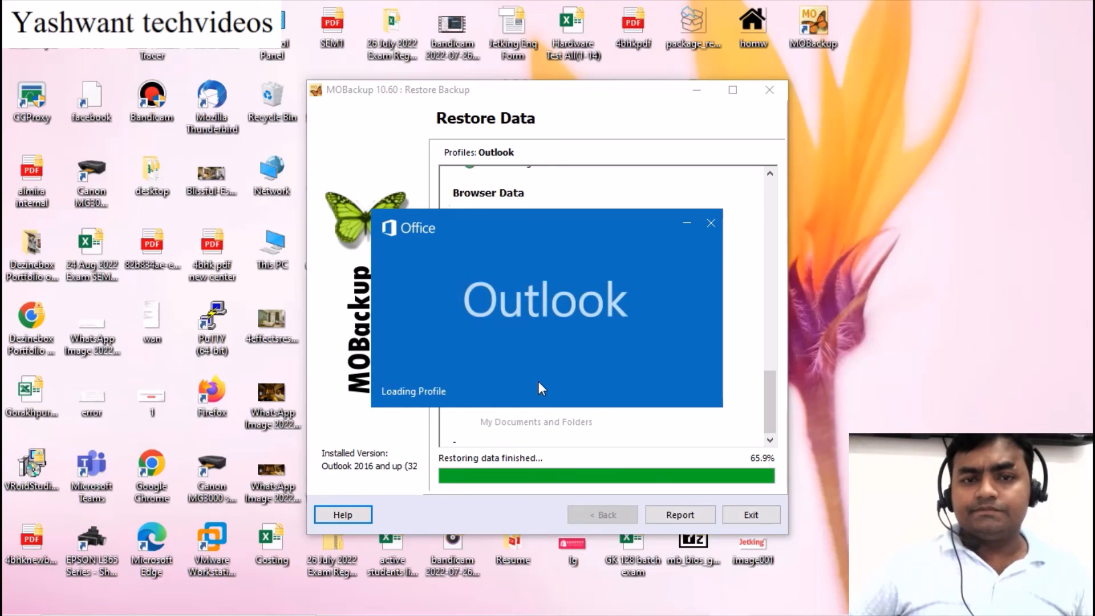
{"action": "left_click", "coordinate": [553, 327]}
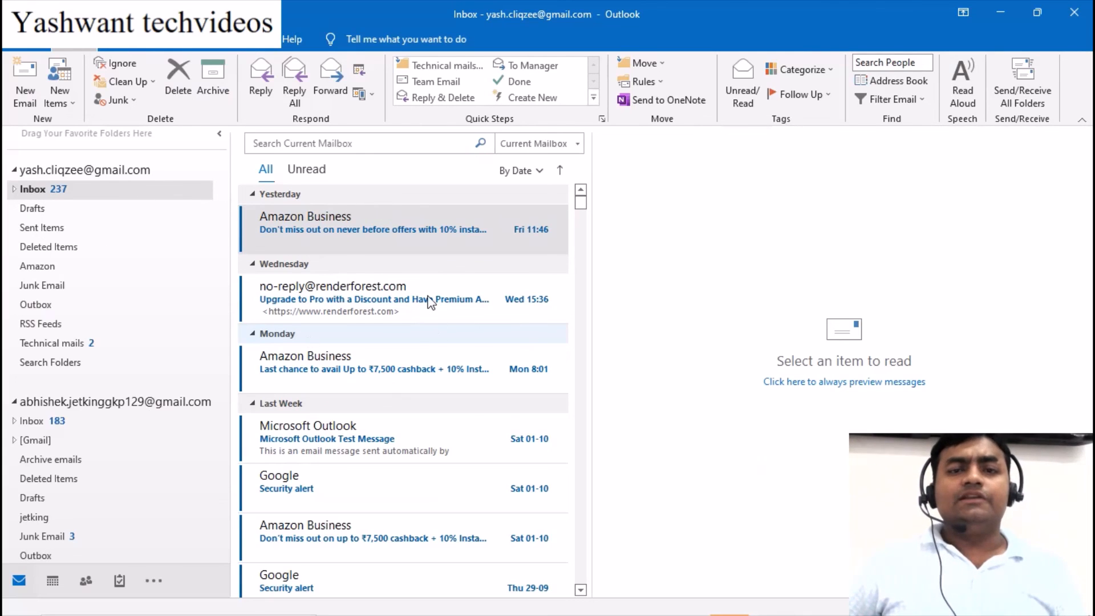
{"action": "key", "text": "alt"}
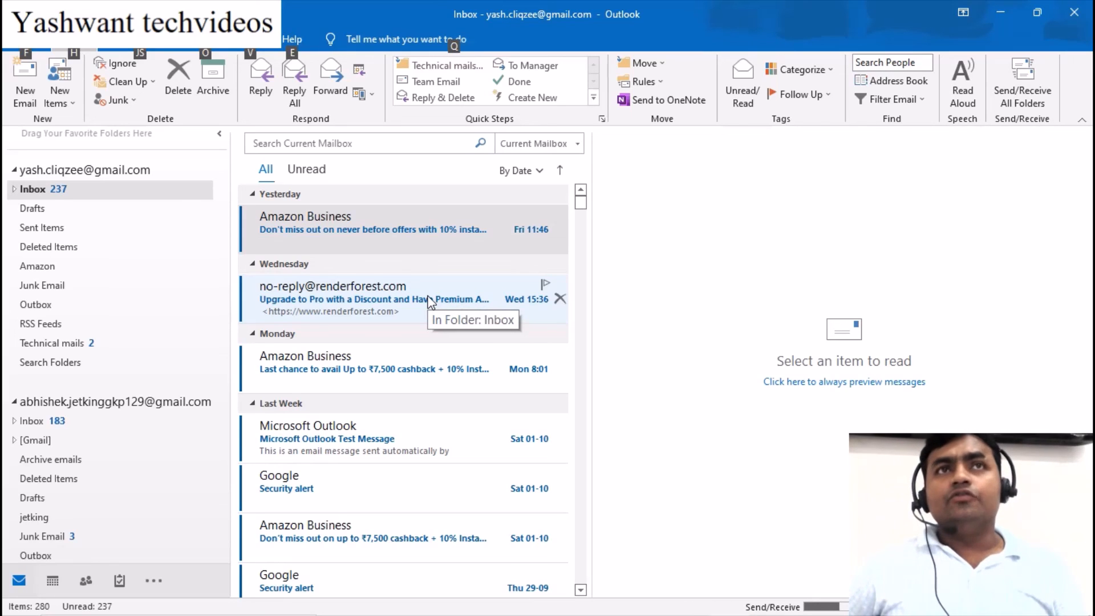
{"action": "left_click", "coordinate": [1002, 13]}
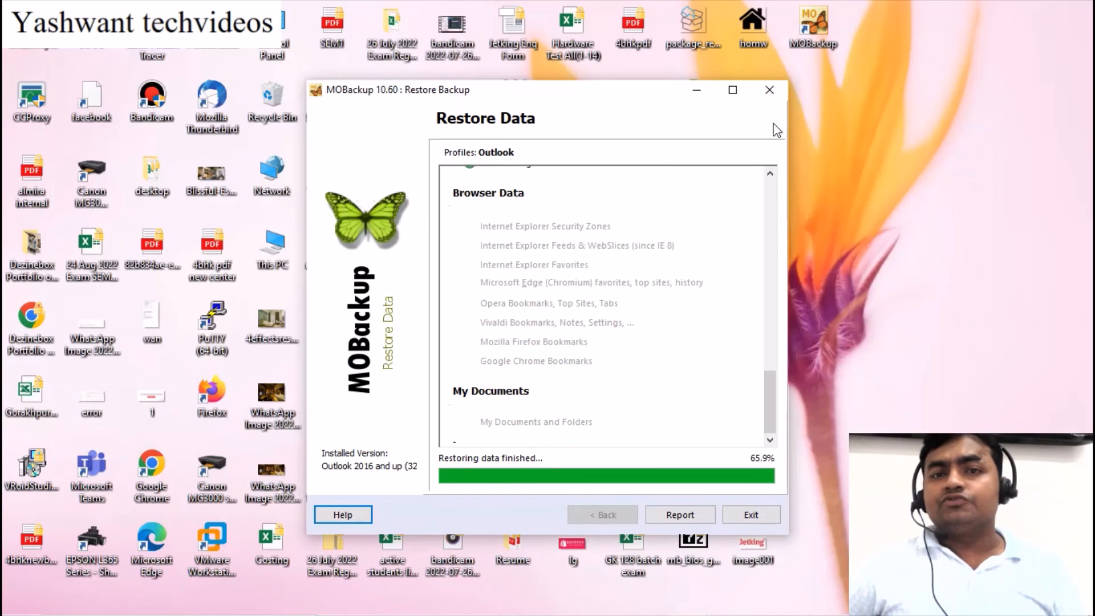
Exit the Restore Data page, close MOBackup, and open then dismiss the Start menu
{"action": "left_click", "coordinate": [745, 514]}
{"action": "left_click", "coordinate": [747, 141]}
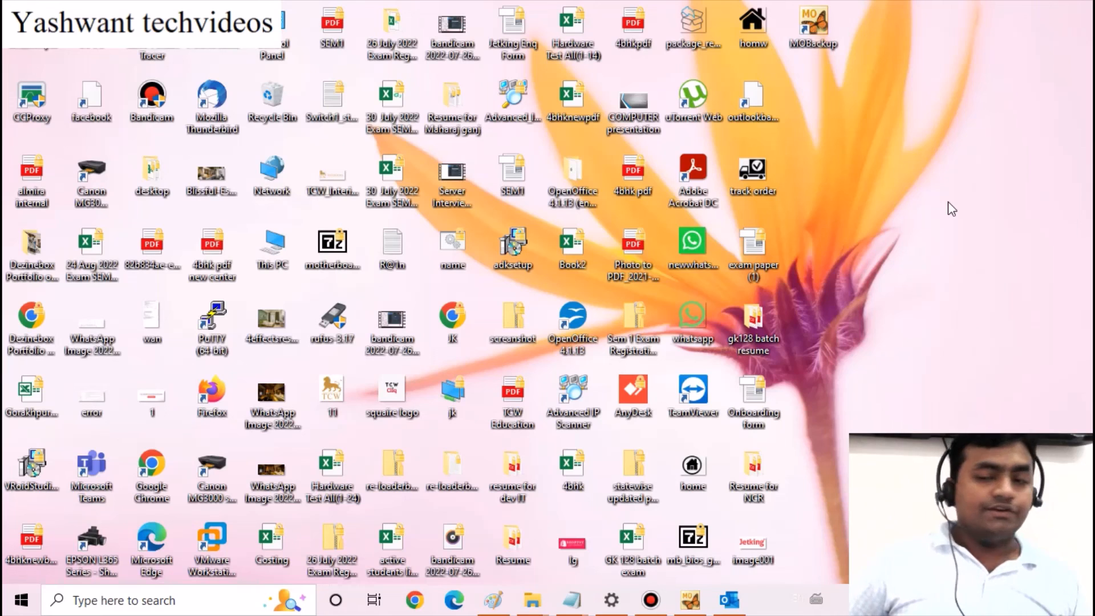
{"action": "key", "text": "super"}
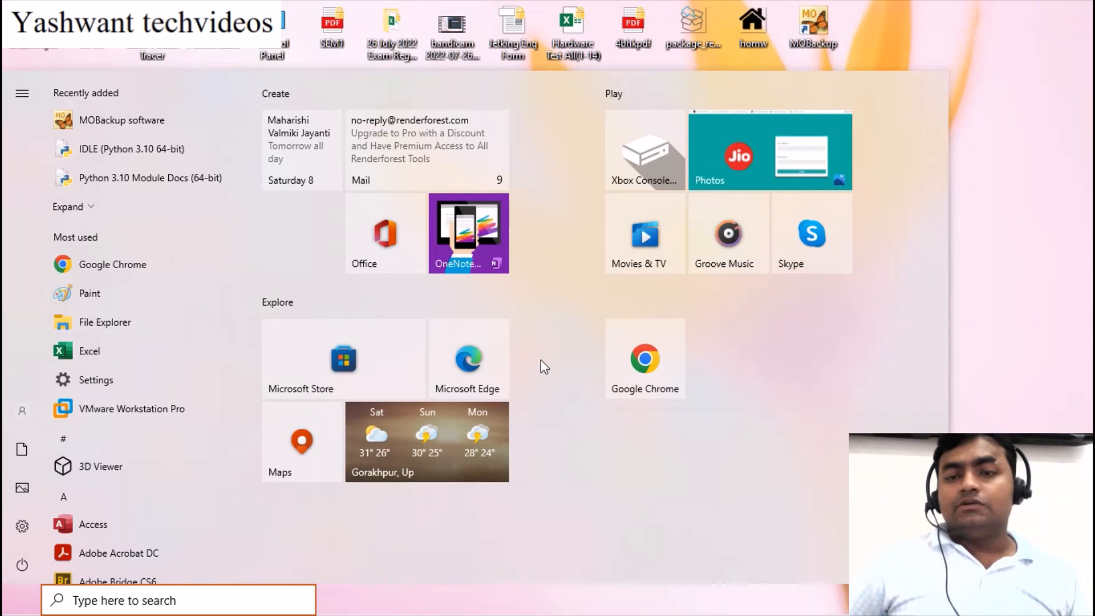
{"action": "left_click", "coordinate": [7, 606]}
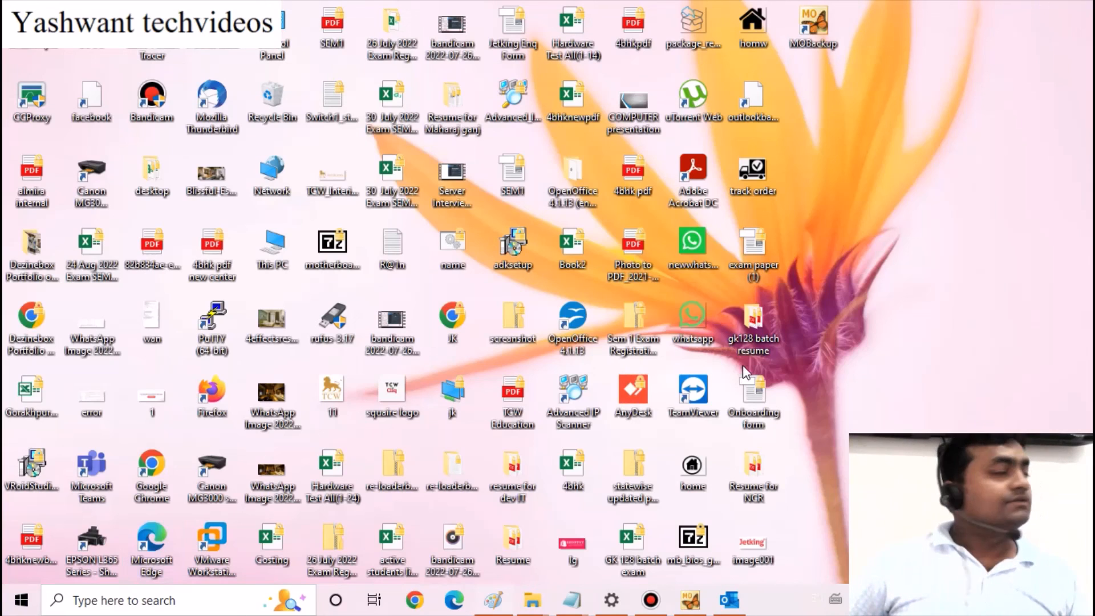